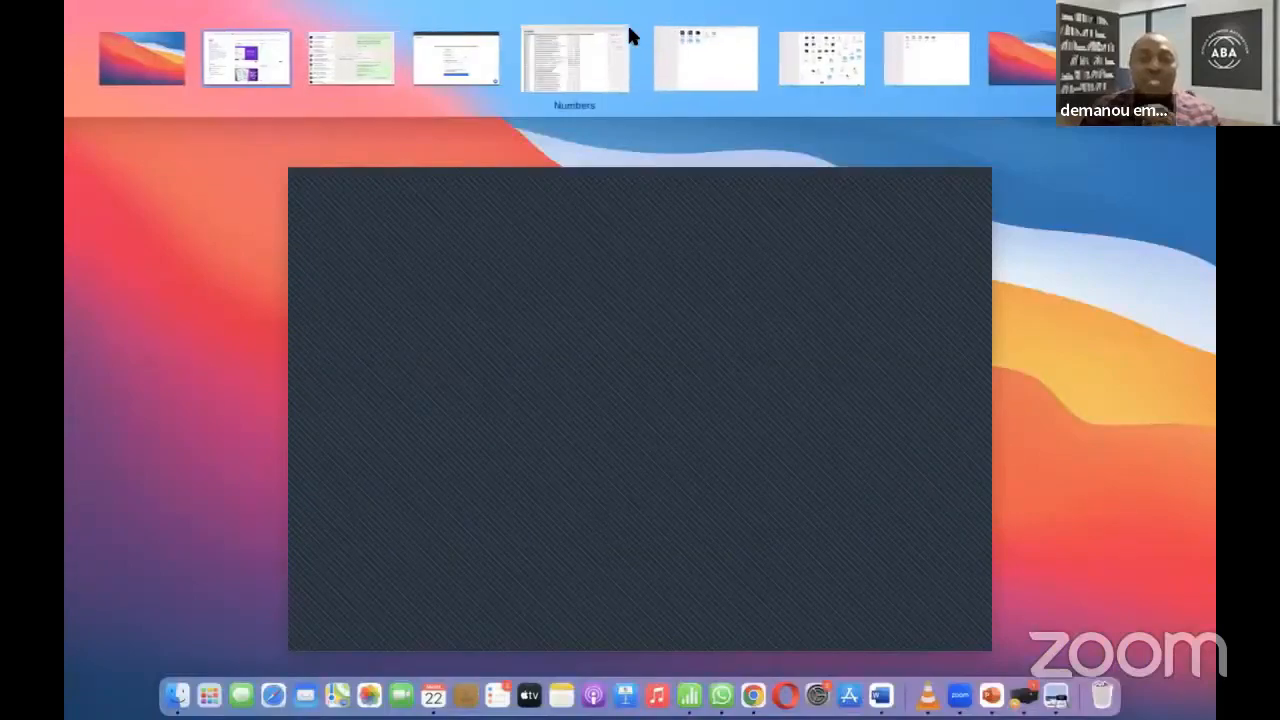
Switch to the browser window and hide the floating Zoom meeting controls
left_click(505, 50)
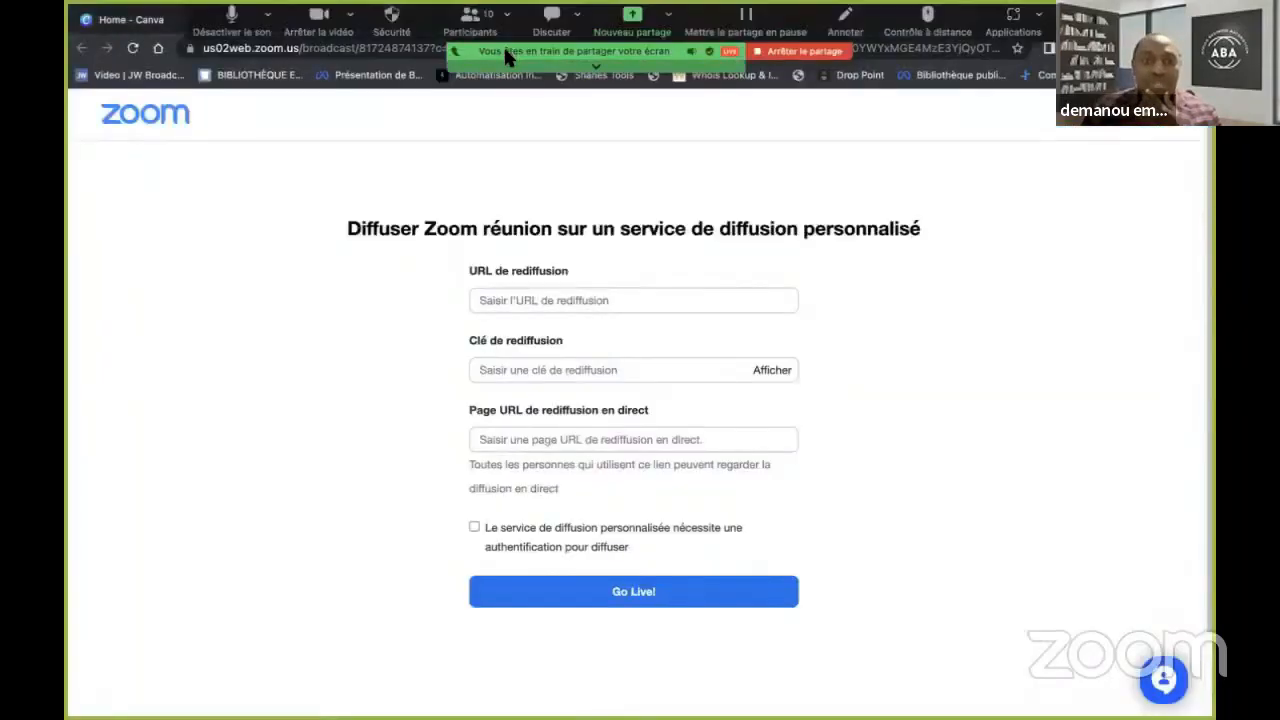
left_click(1090, 22)
left_click(958, 318)
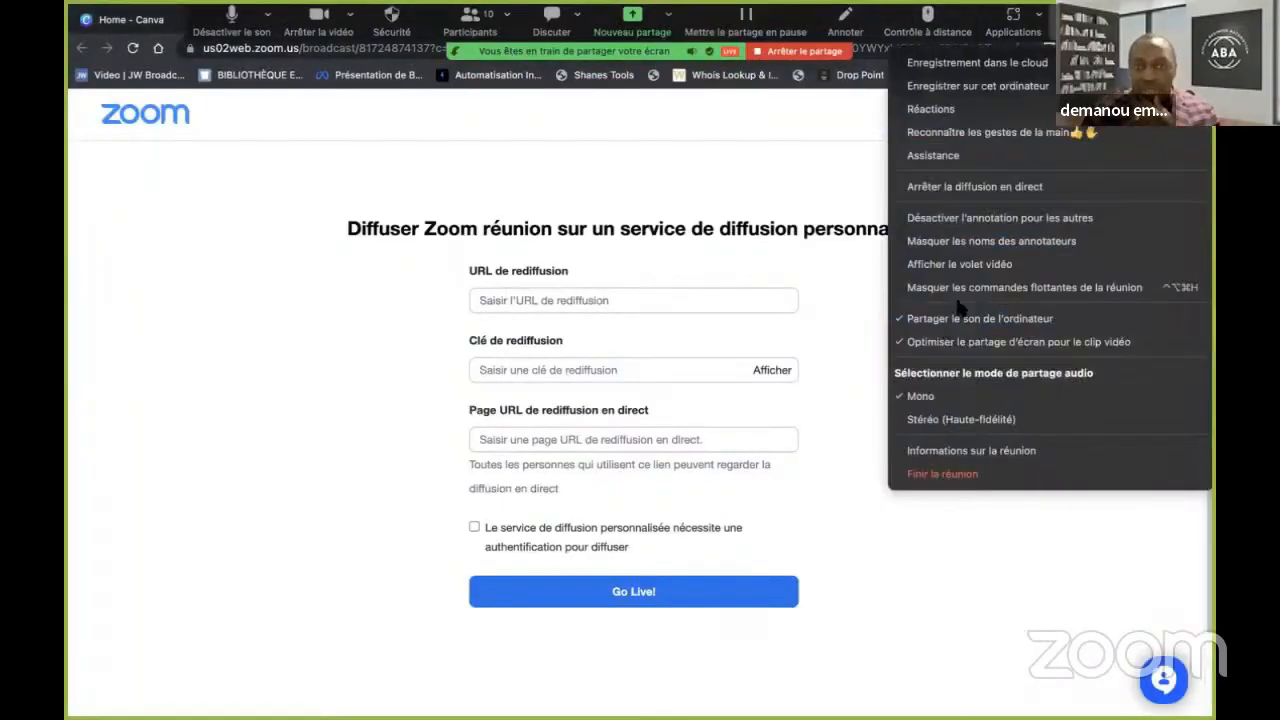
In the untitled Doc, postpone the team invitation, choose Plan and promote events as the Canva Pro use, and close the welcome dialog
left_click(340, 20)
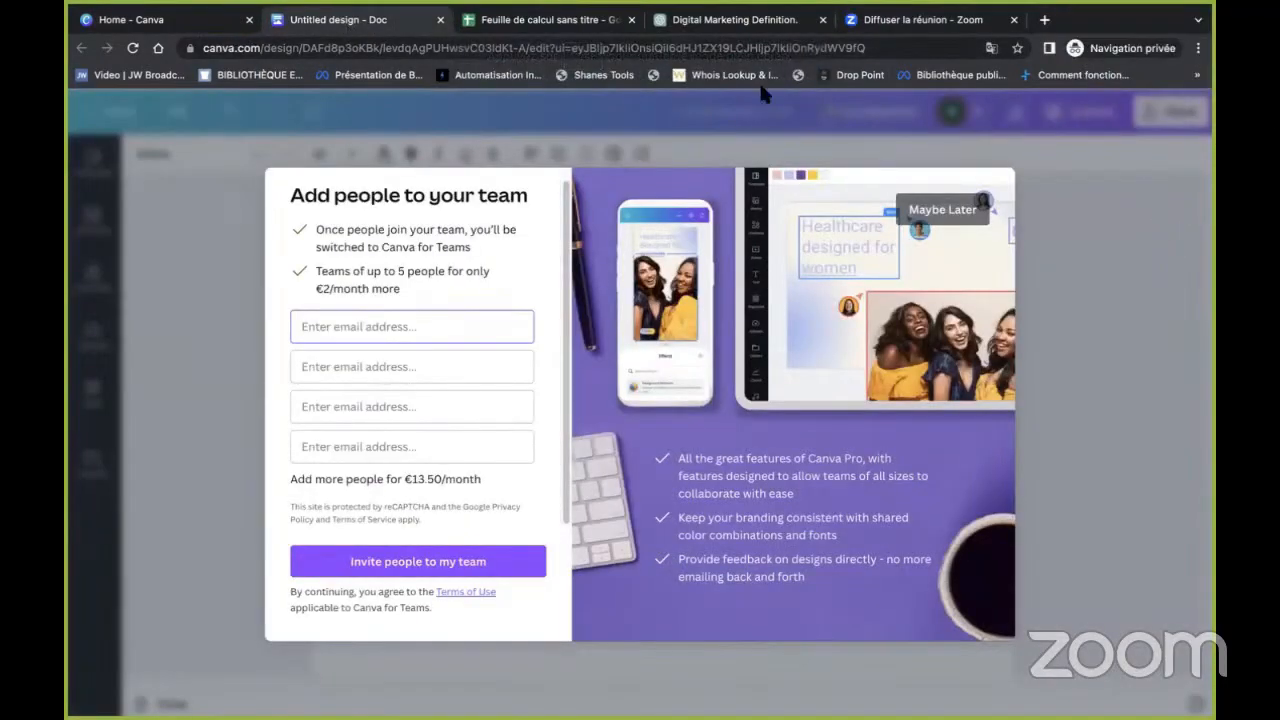
left_click(135, 22)
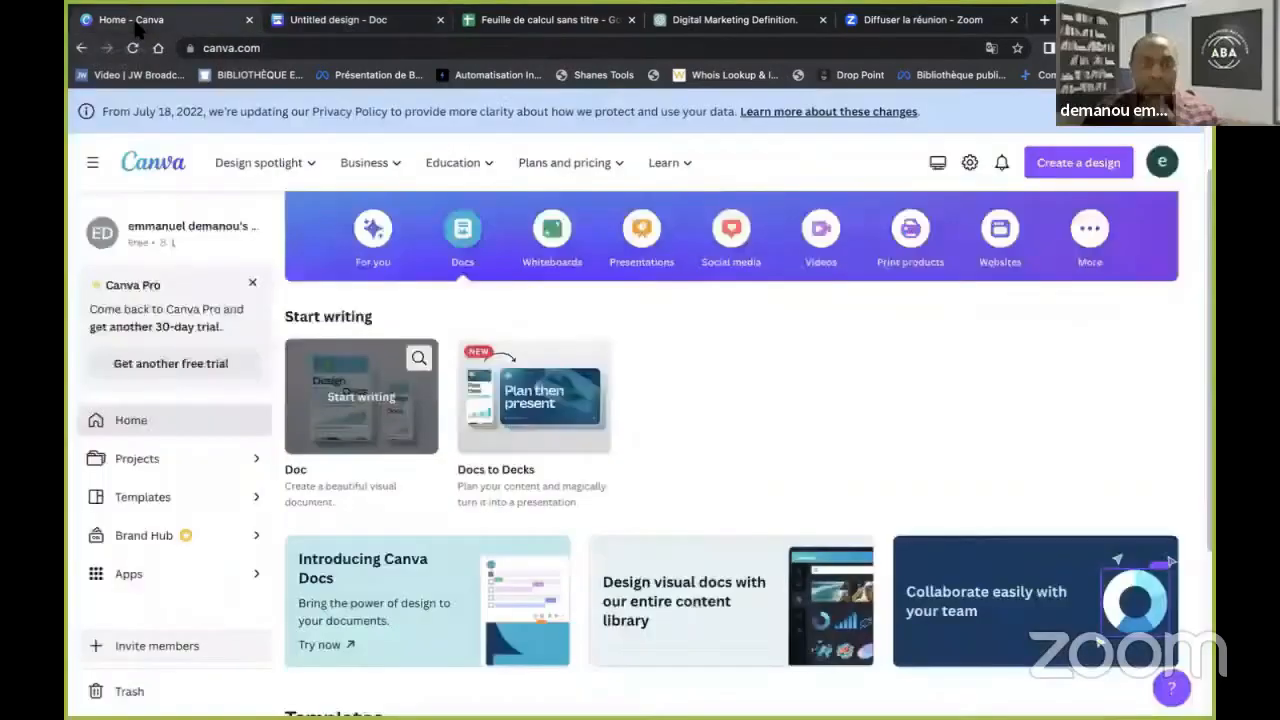
left_click(340, 20)
left_click(927, 211)
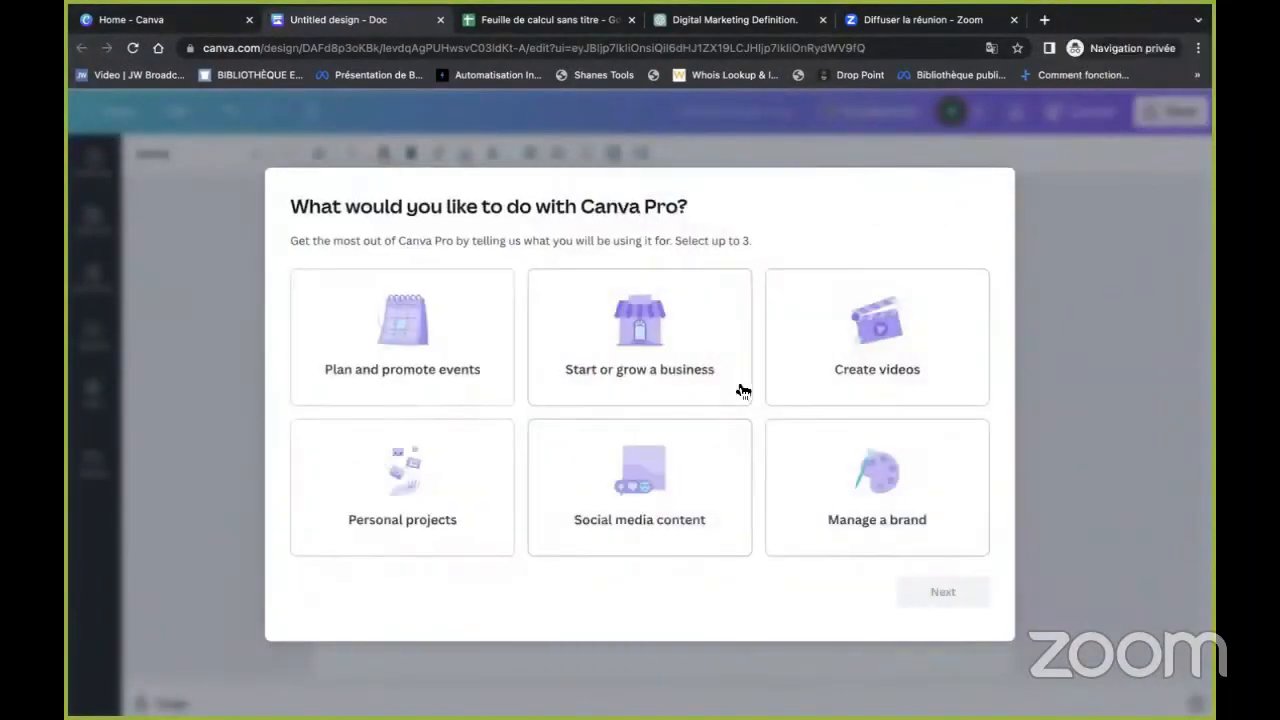
left_click(486, 334)
left_click(943, 600)
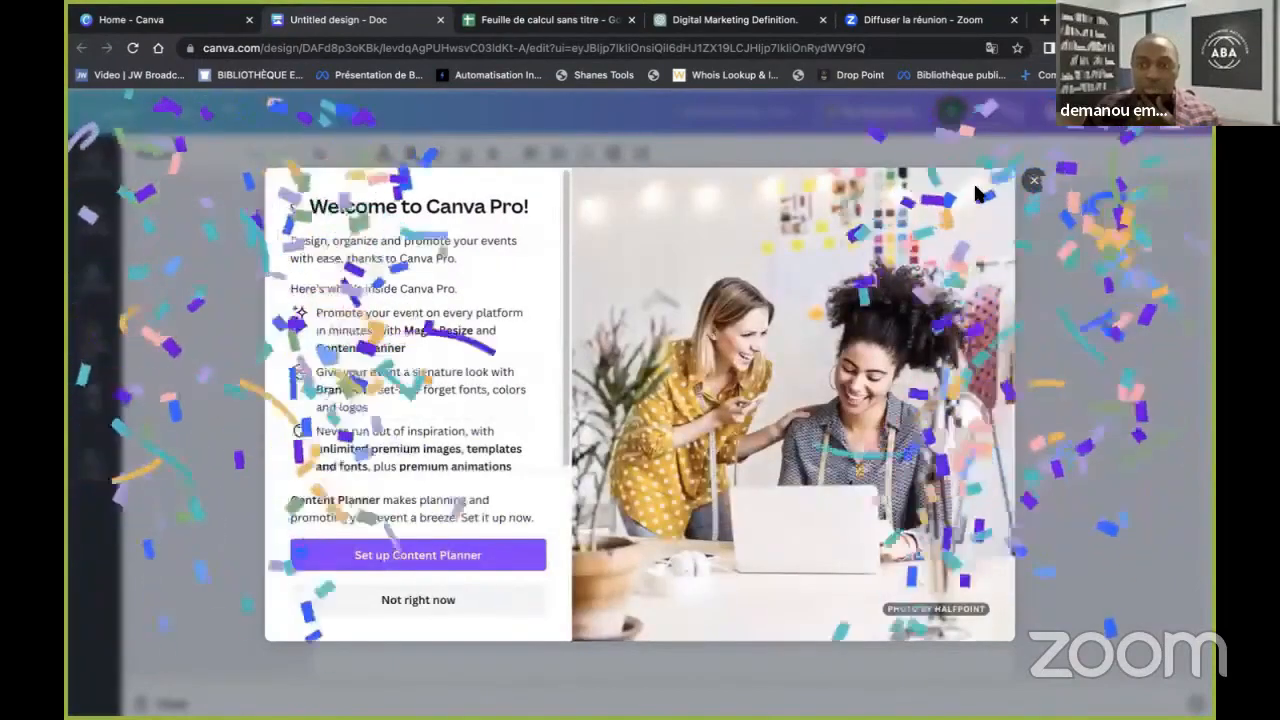
left_click(1032, 181)
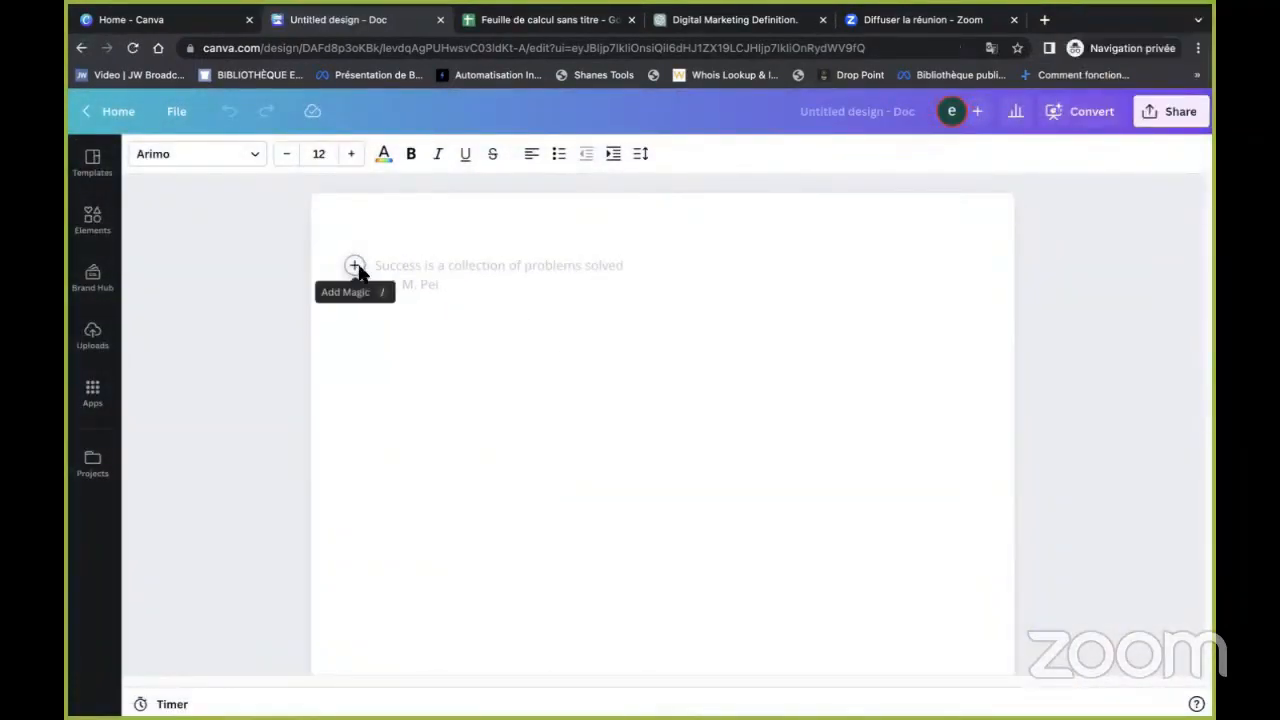
Create a new blank Doc from the Canva home page and start Magic Write in it
left_click(356, 280)
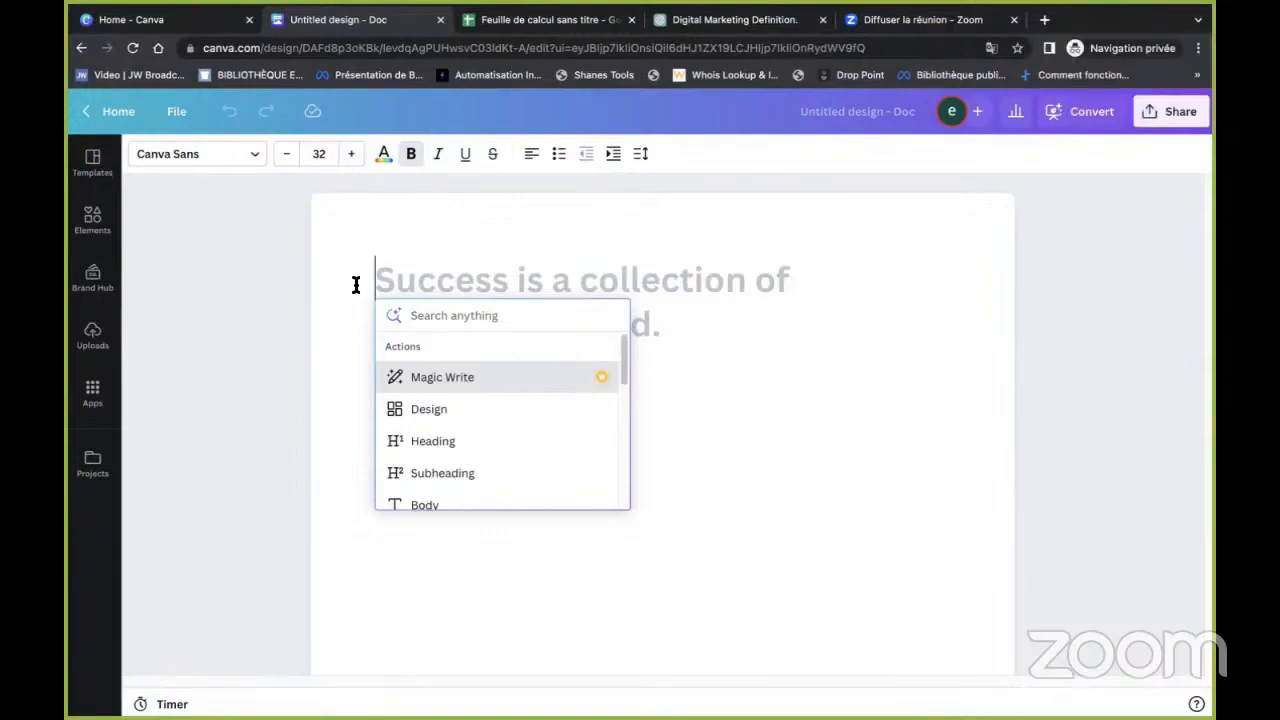
key("ctrl+shift+Tab")
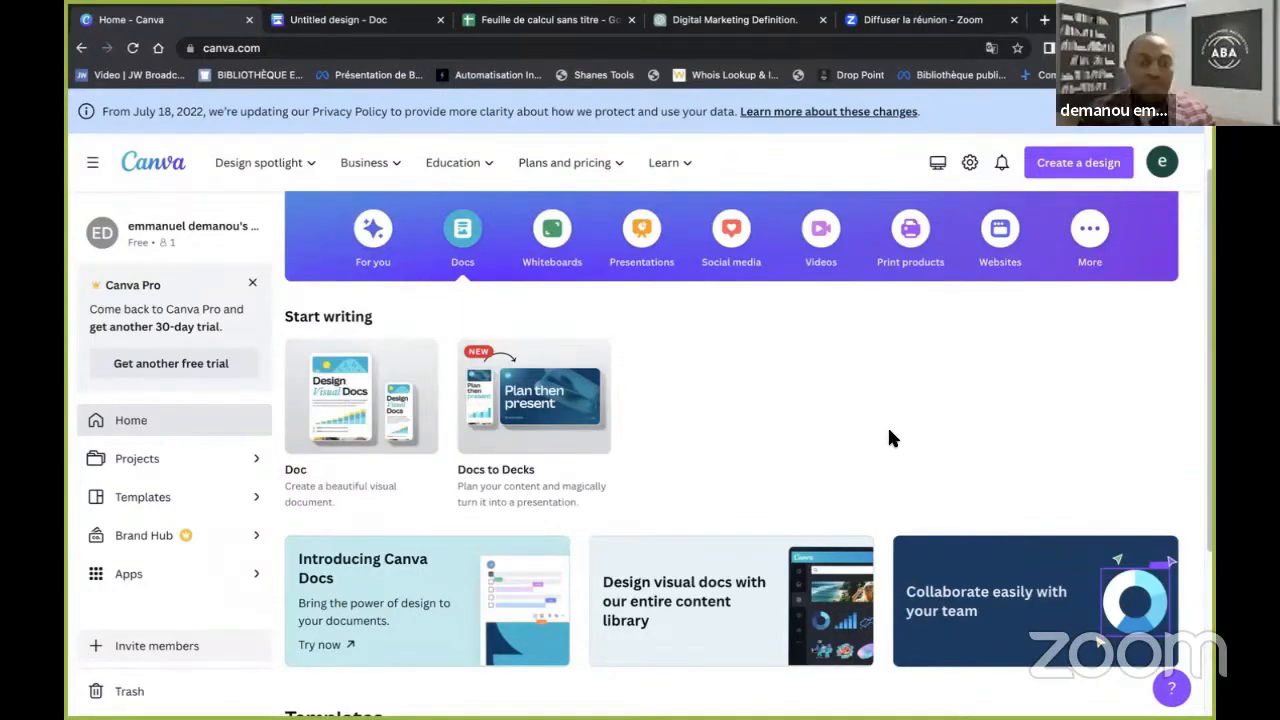
left_click(340, 405)
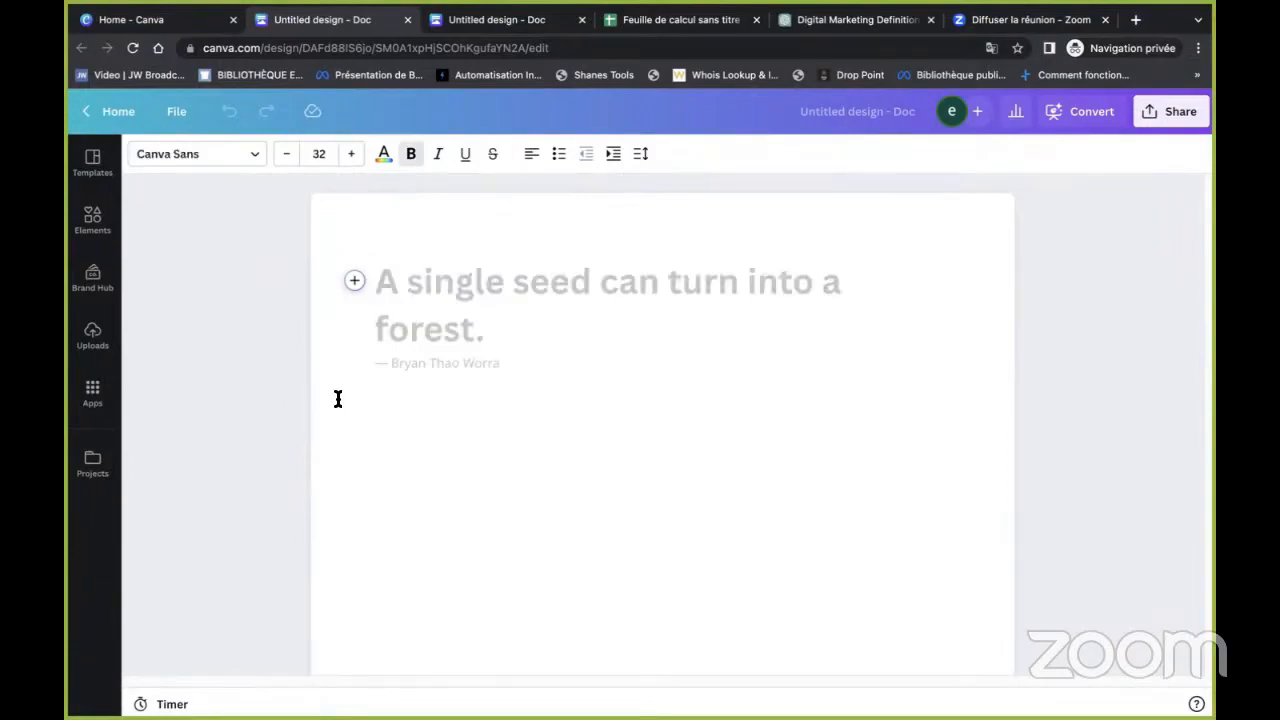
left_click(354, 283)
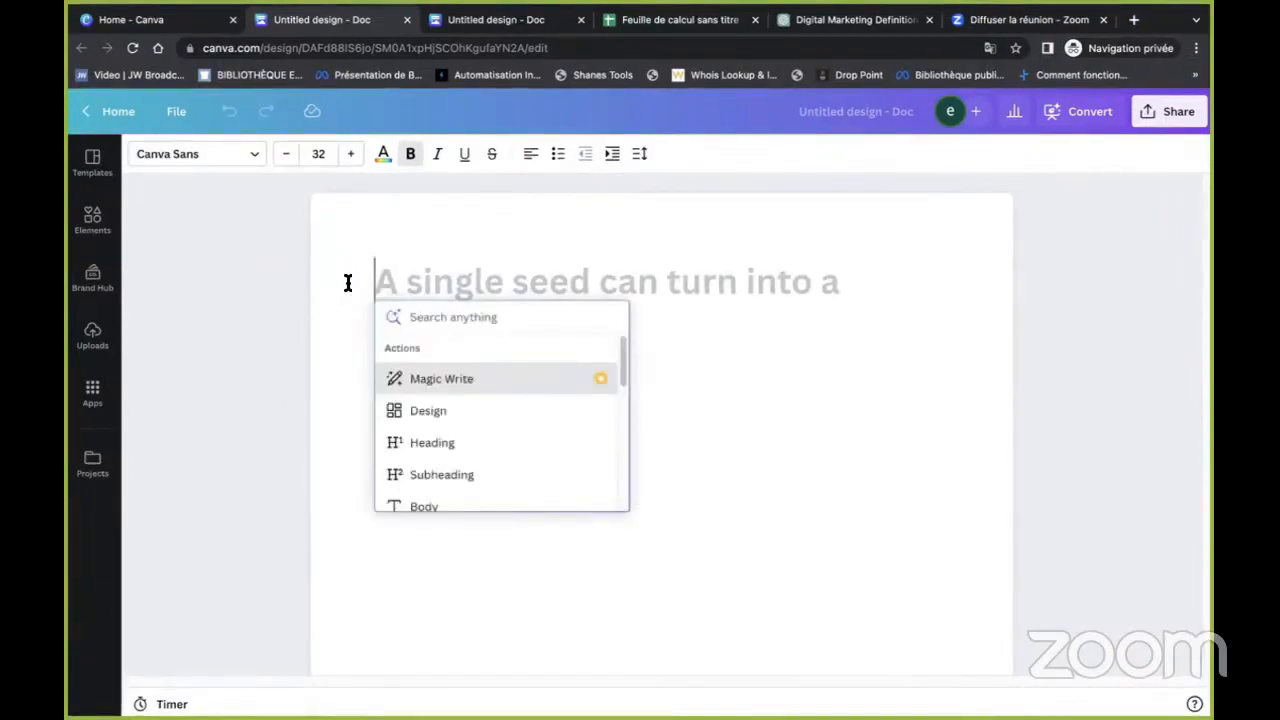
left_click(432, 382)
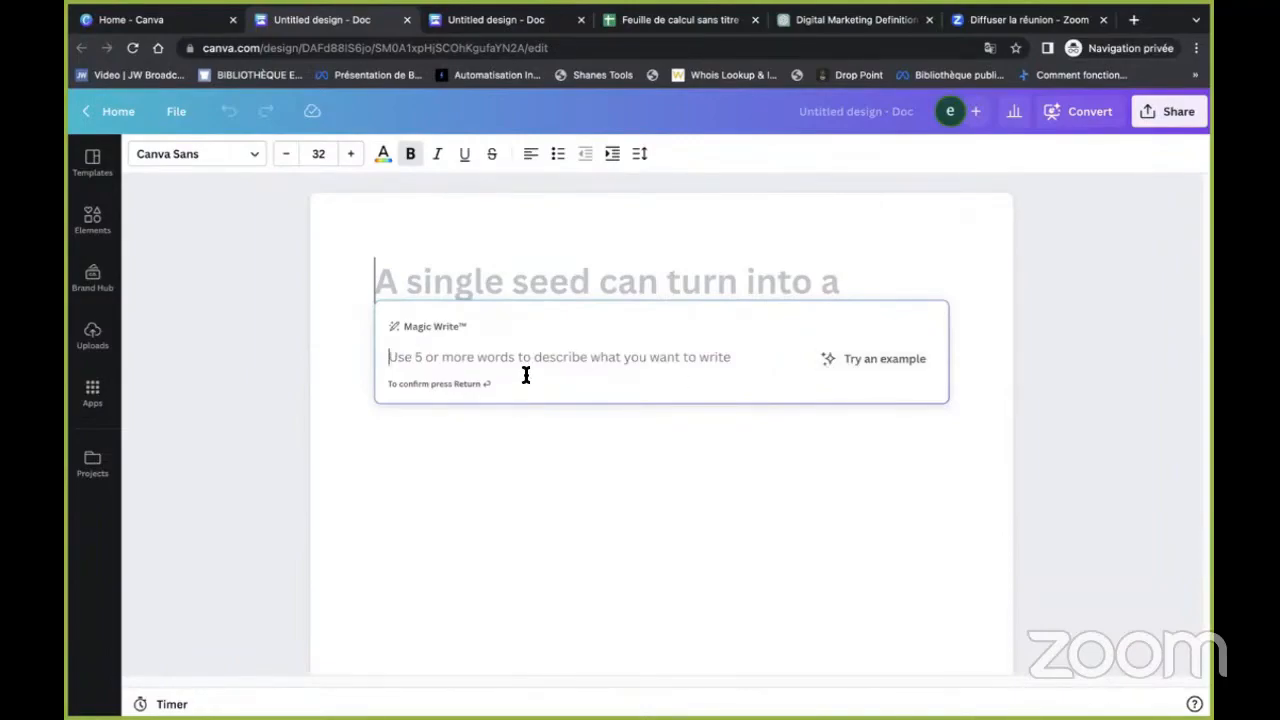
Generate text with the Magic Write prompt "donne moi 5 conseils pour vivre heureux et épanouis"
type("donne")
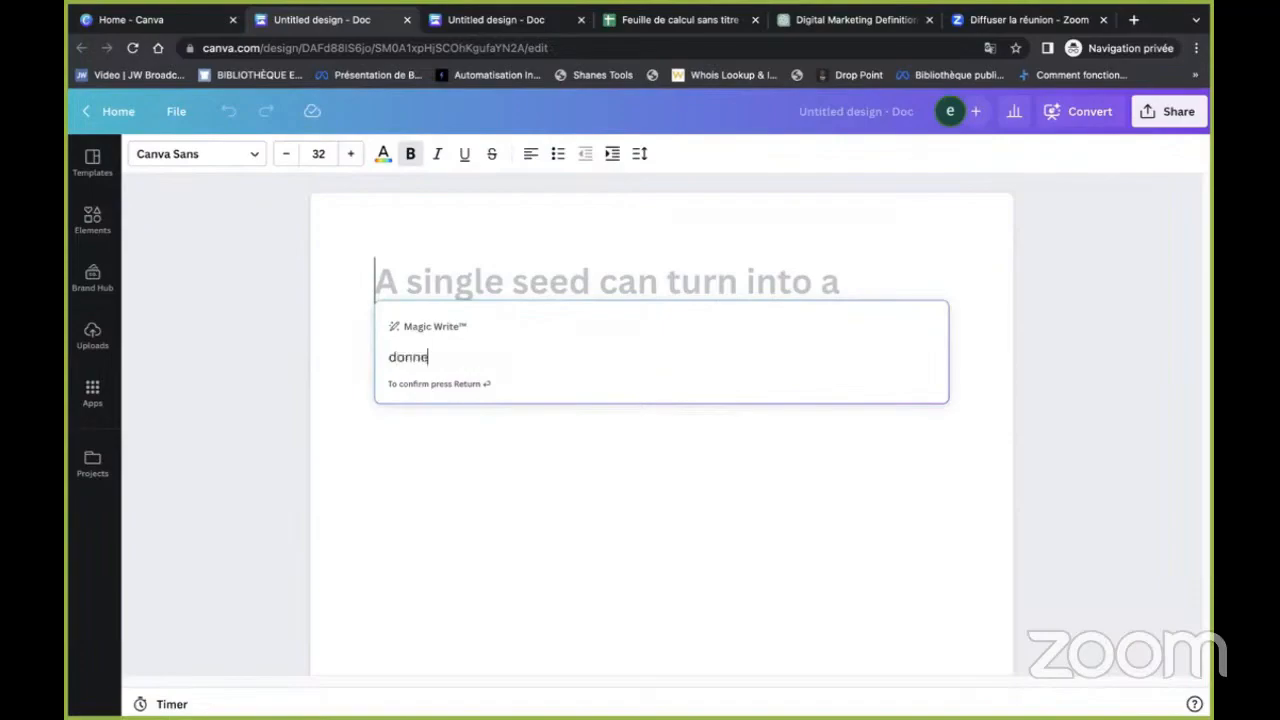
type(" moi 5 conseils pour vivre")
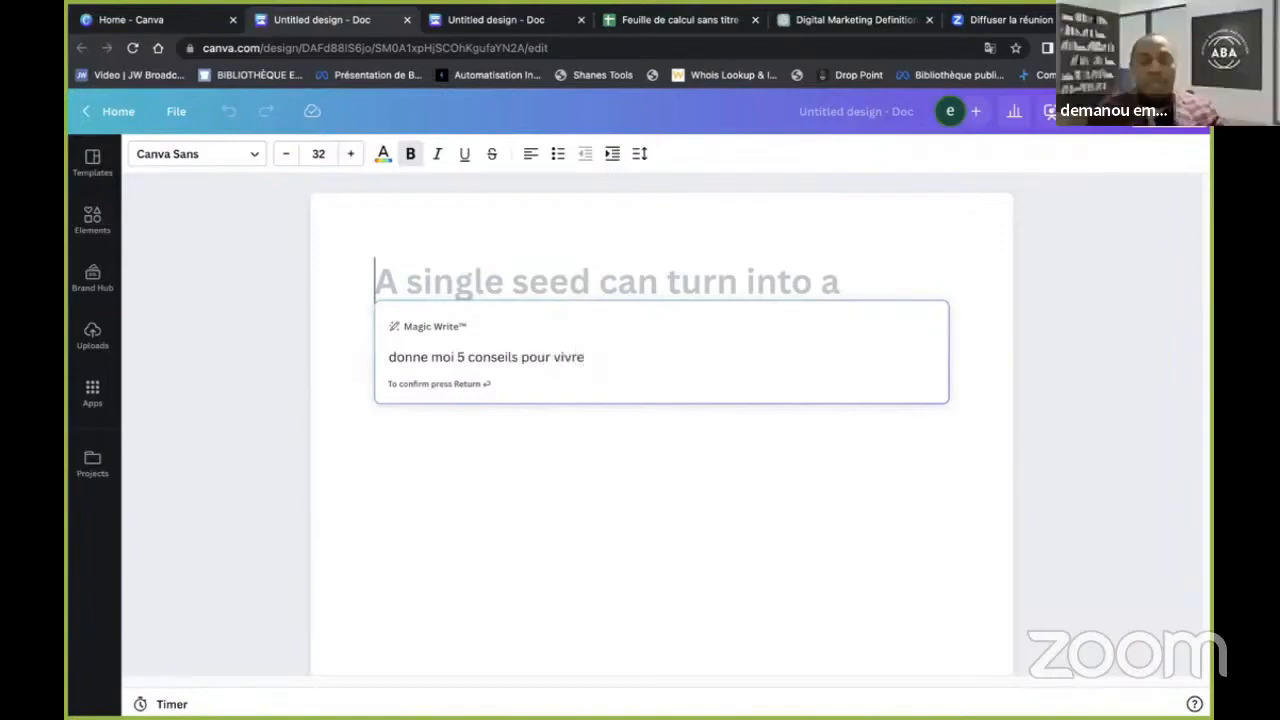
type(" epa")
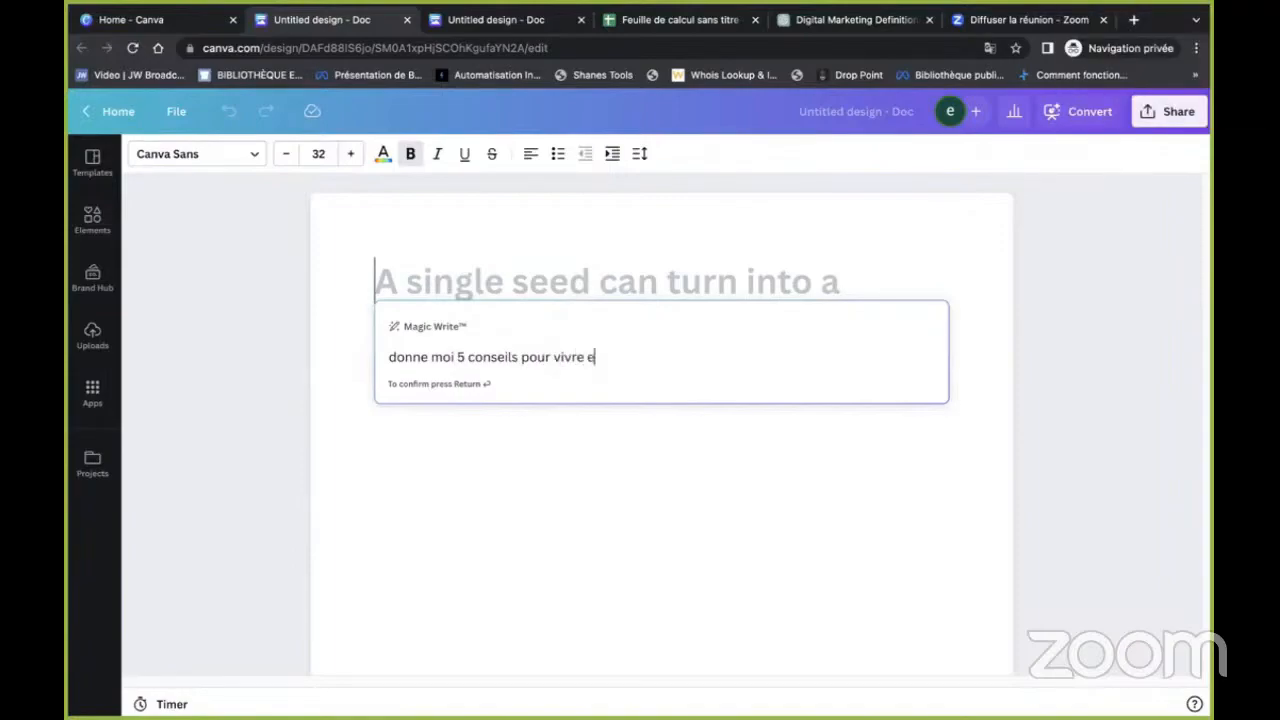
key("BackSpace")
key("BackSpace")
key("BackSpace")
type("heureux et épanouis")
key("Return")
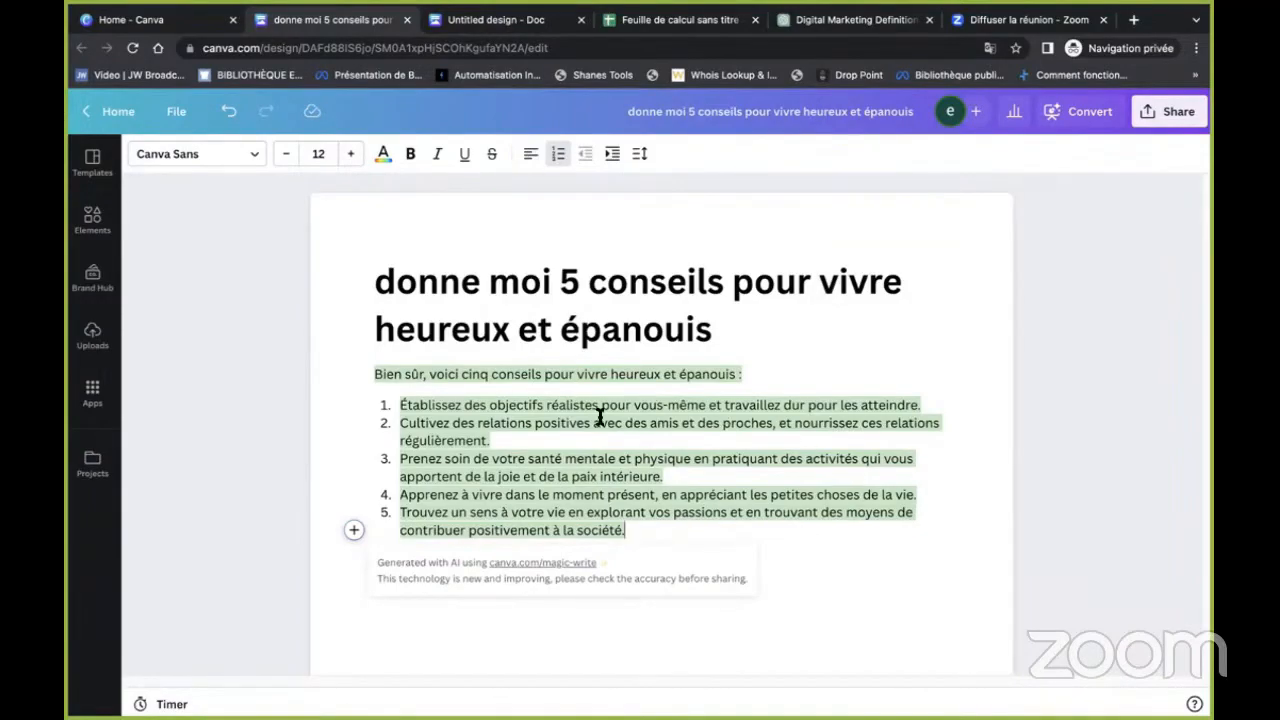
Copy the five numbered tips from the Doc and paste them into the blank Google Sheets spreadsheet starting at cell A1
left_click(376, 398)
left_click_drag(448, 427, 650, 528)
key("ctrl+c")
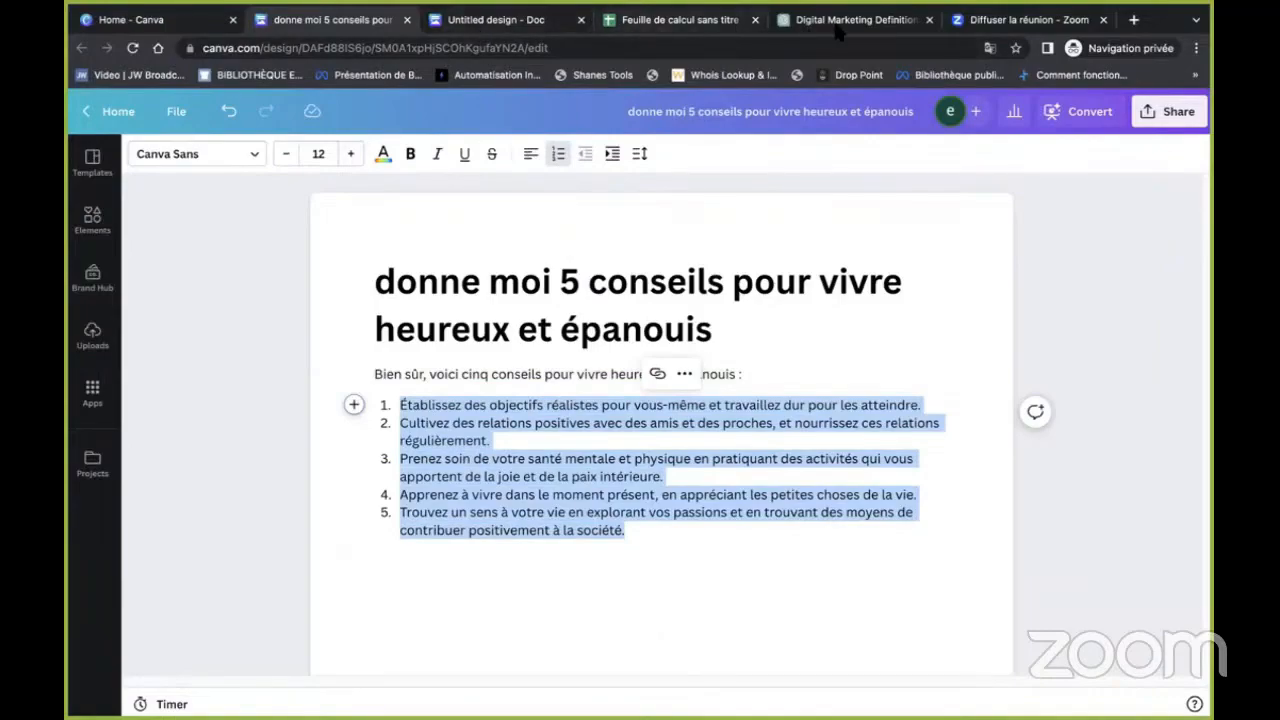
left_click(684, 28)
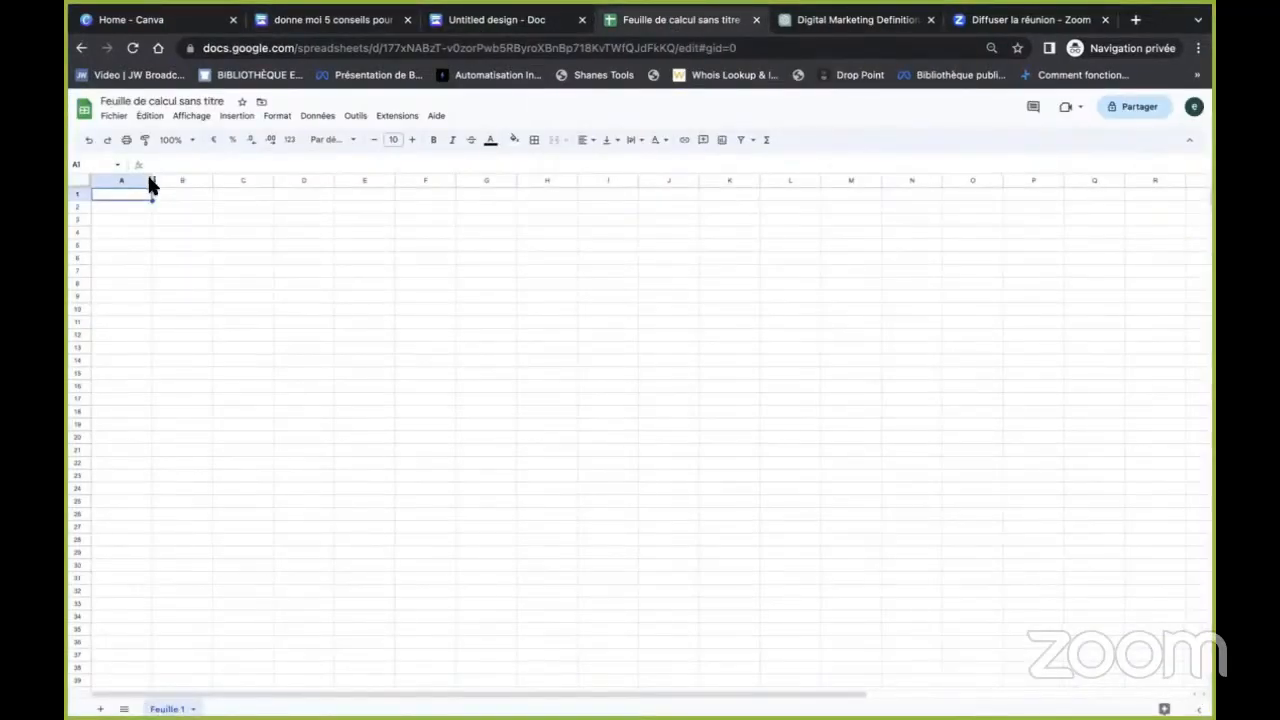
key("ctrl+v")
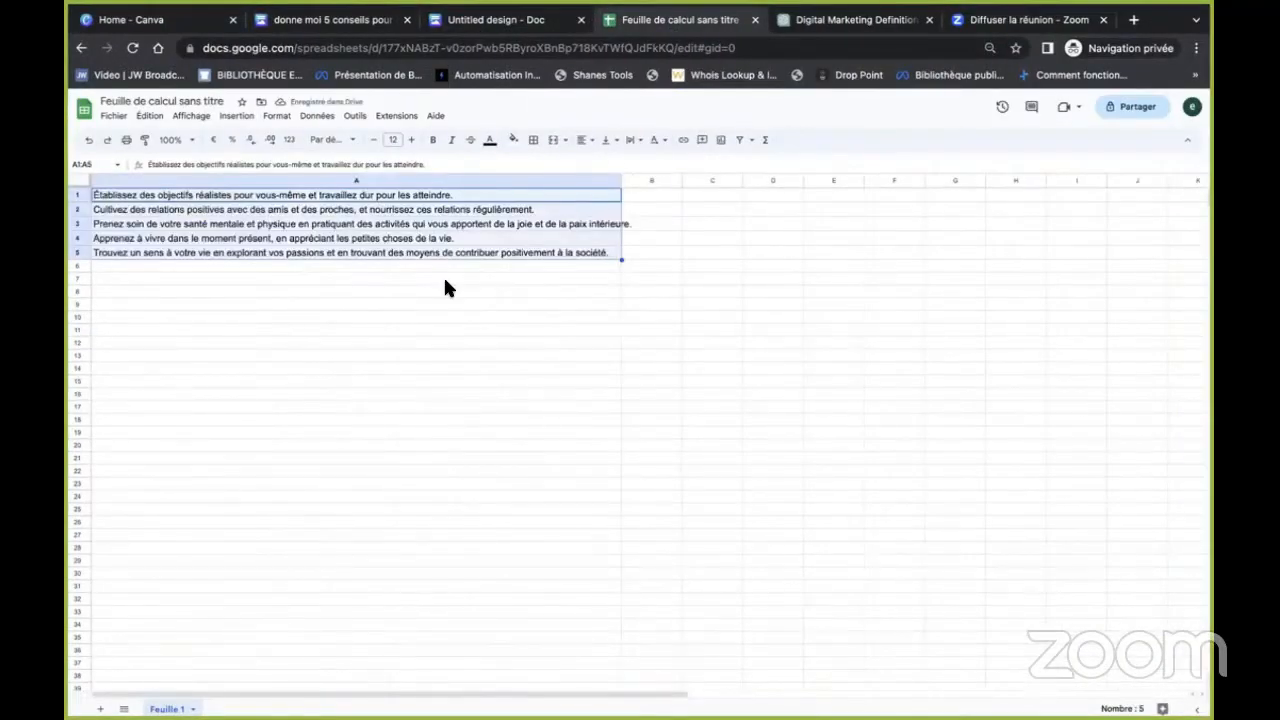
Return to the Canva home page, browse the social media formats, and create a blank Facebook Post (Landscape) design
left_click(333, 20)
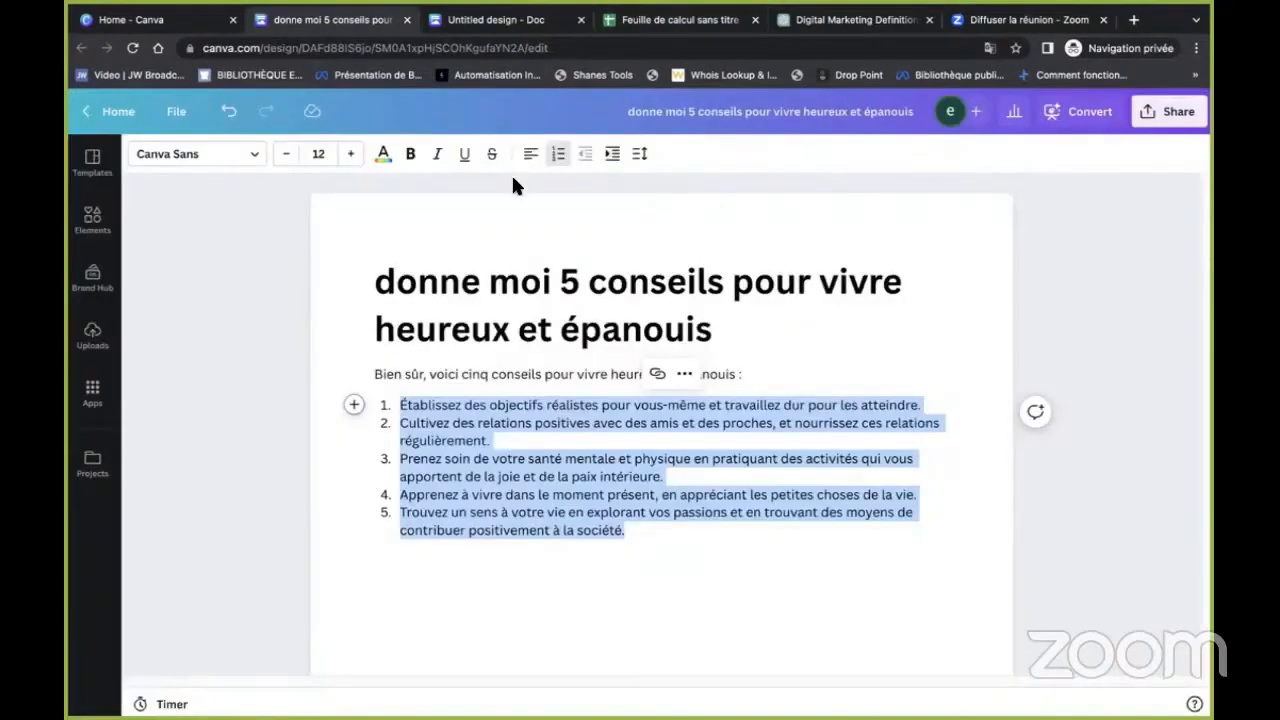
left_click(175, 24)
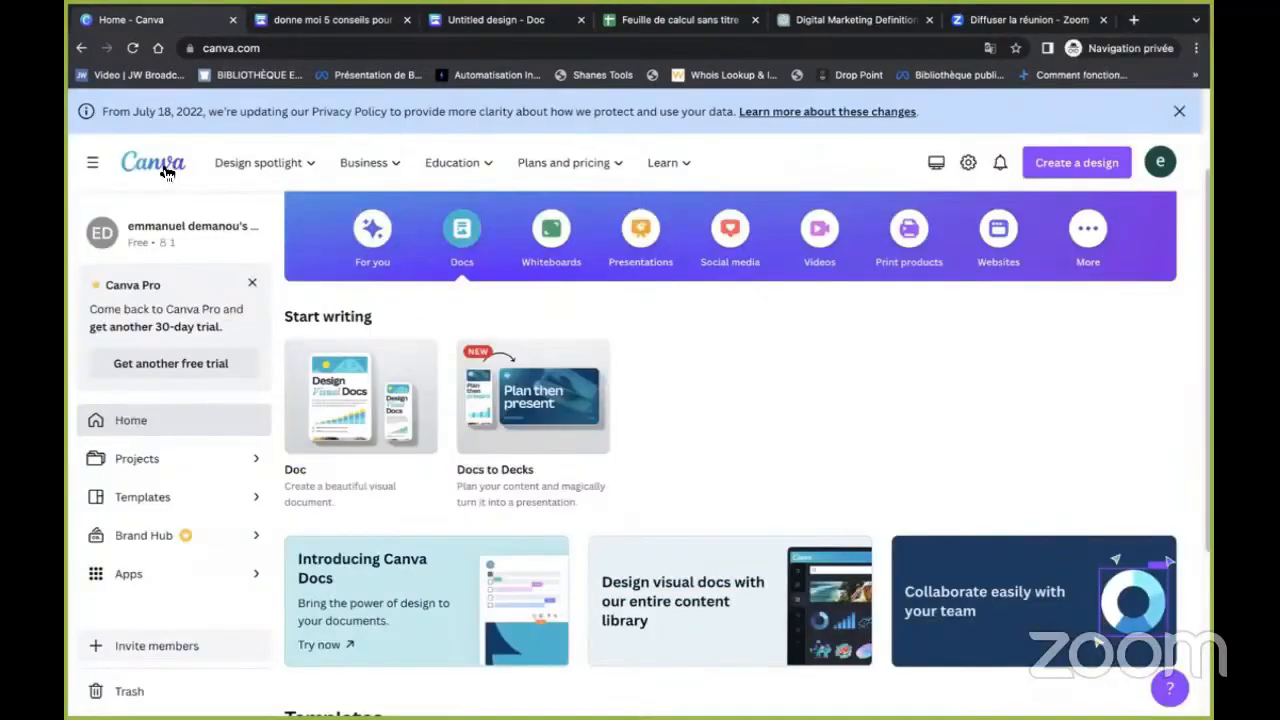
left_click(731, 253)
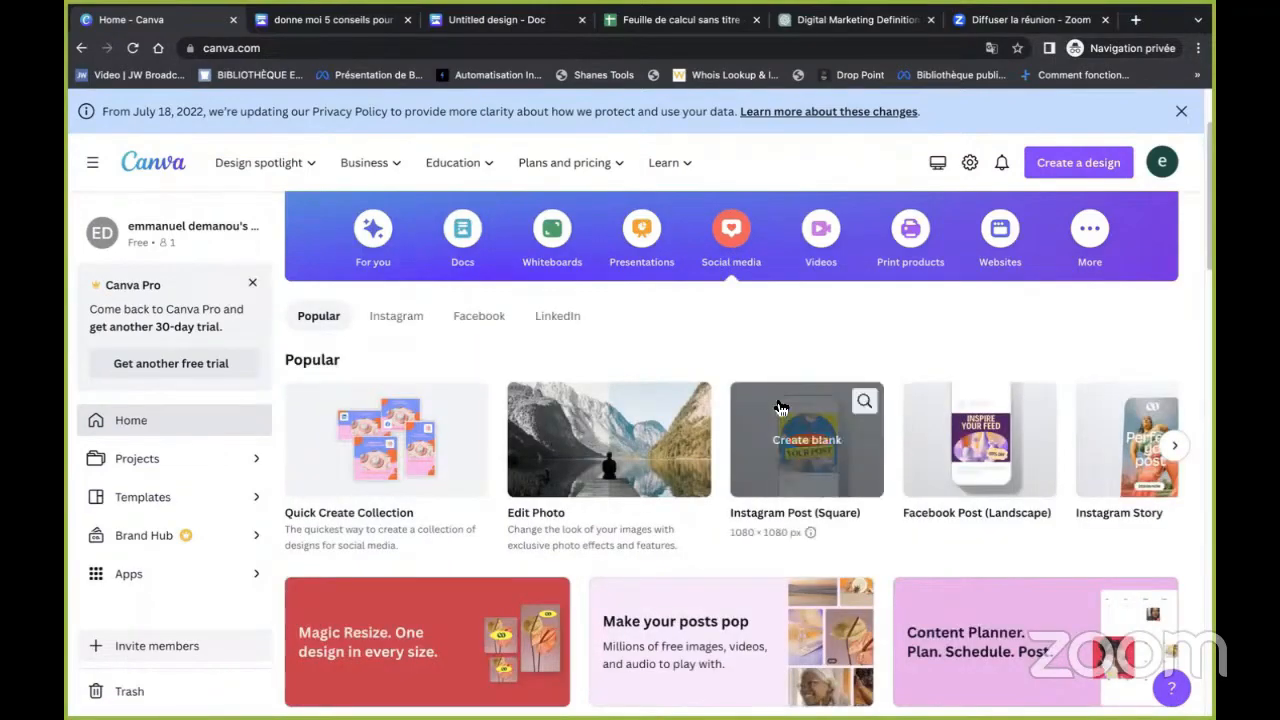
scroll(895, 418, "down", 1)
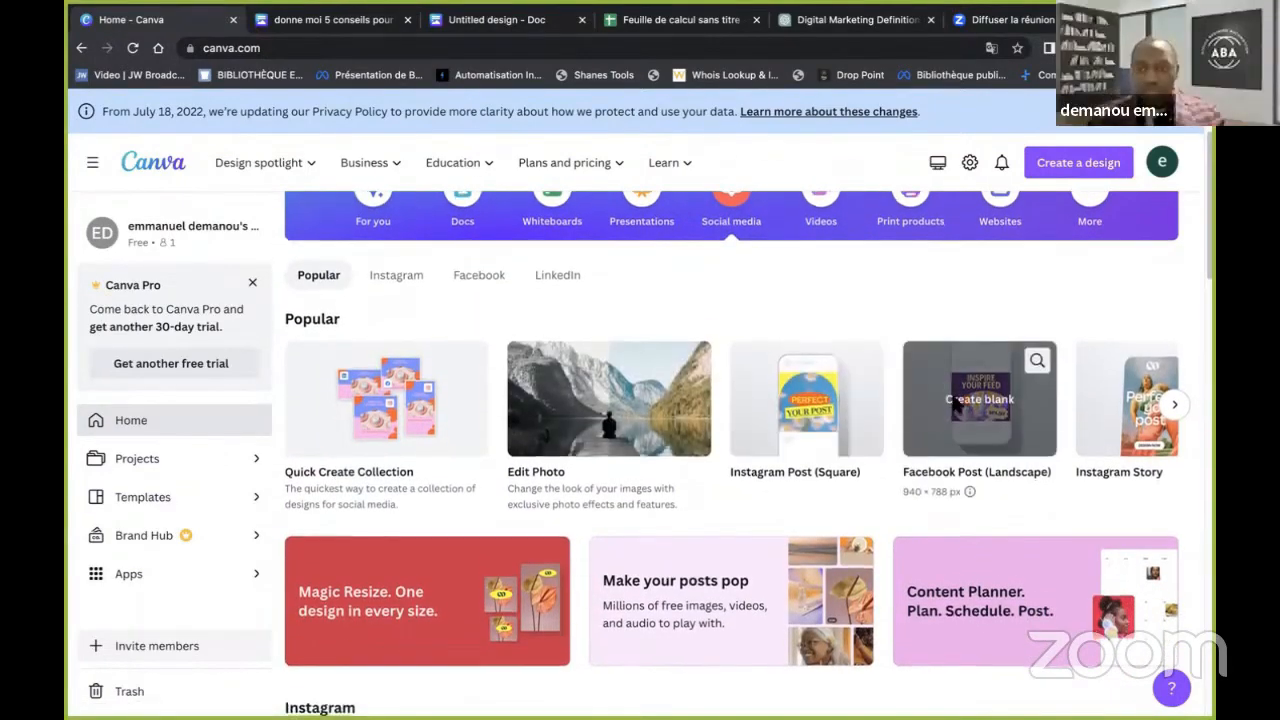
scroll(978, 410, "down", 1)
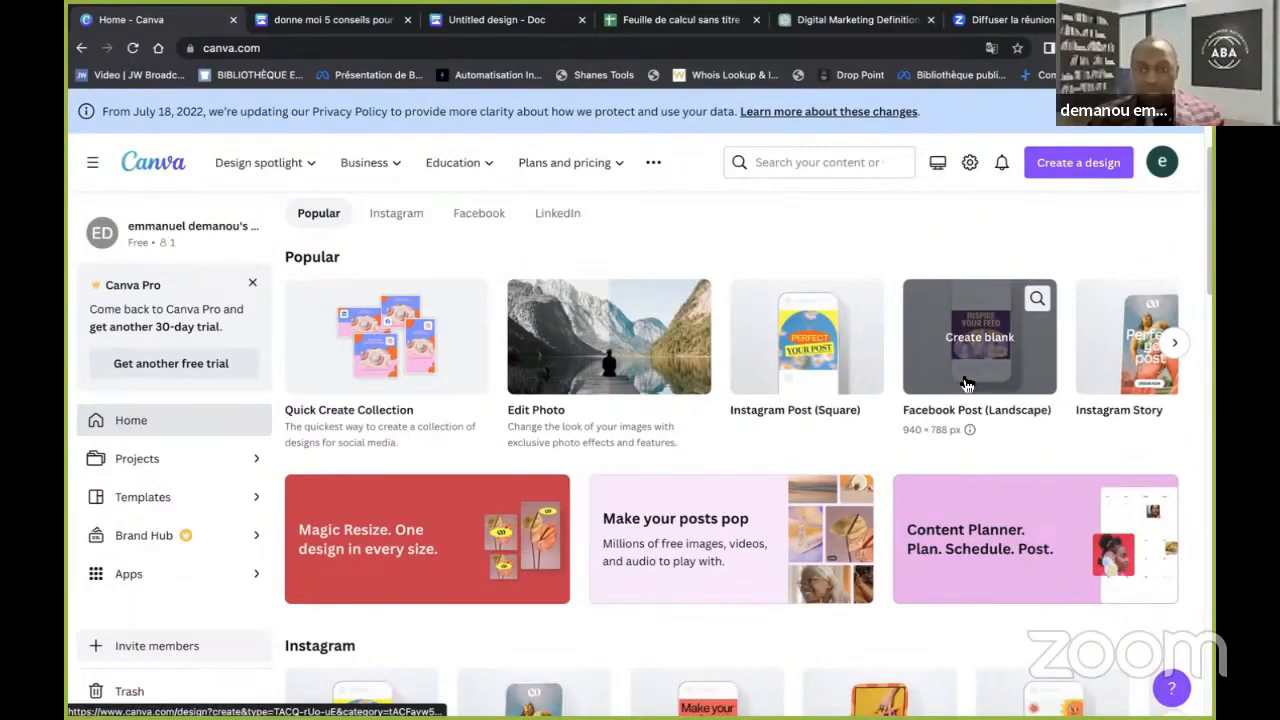
scroll(917, 402, "up", 1)
scroll(922, 400, "down", 4)
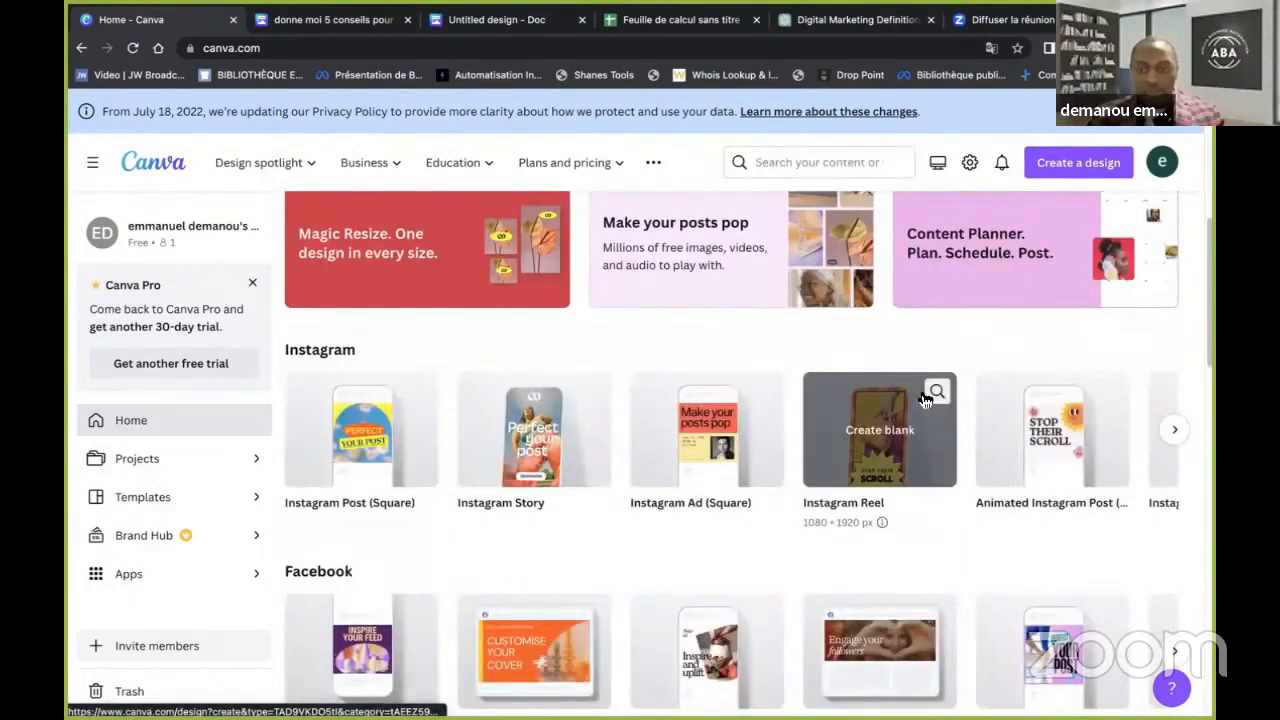
scroll(950, 402, "down", 2)
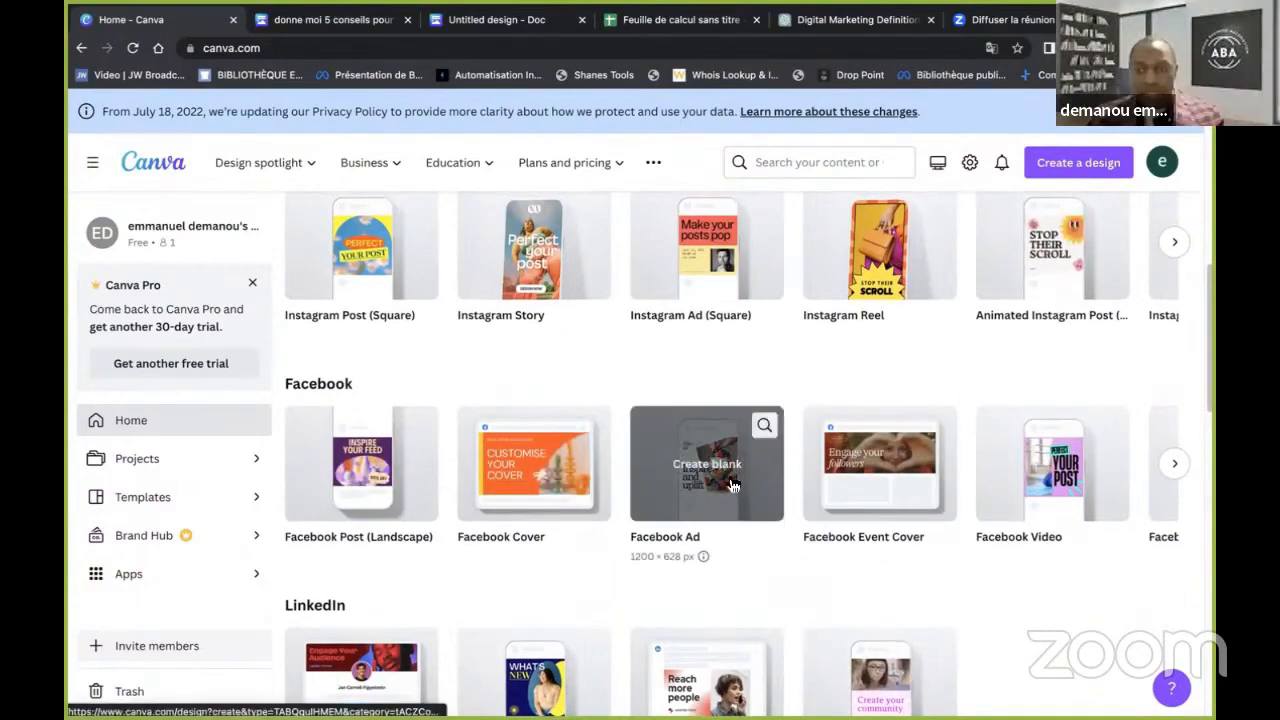
scroll(883, 385, "up", 4)
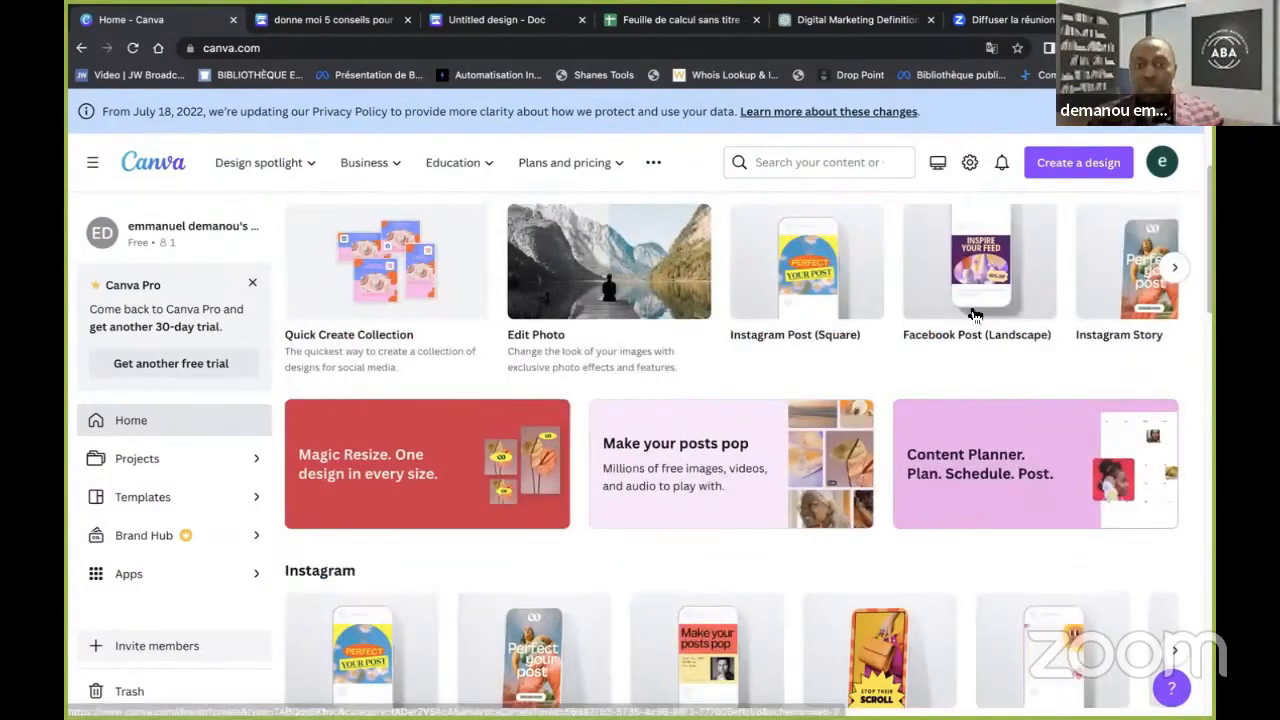
left_click(937, 297)
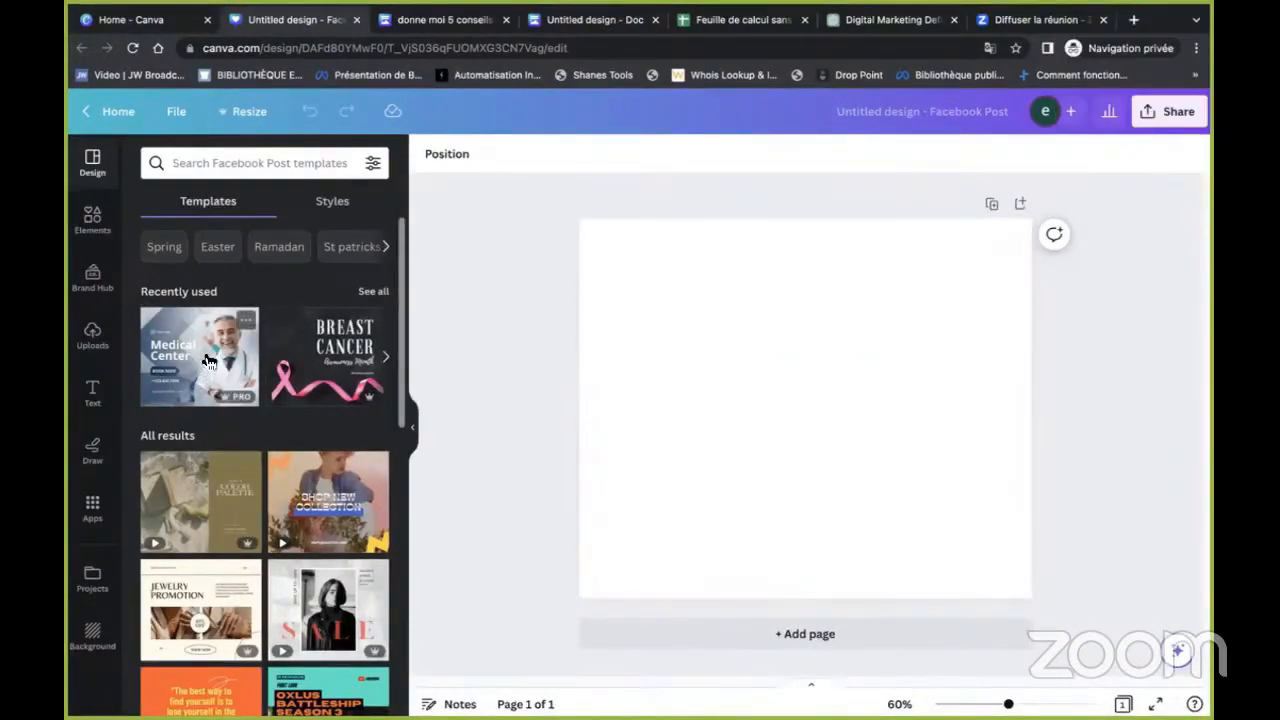
Browse the Facebook Post templates and apply the blue sea template with the yellow "100K" text to the page
scroll(220, 370, "down", 2)
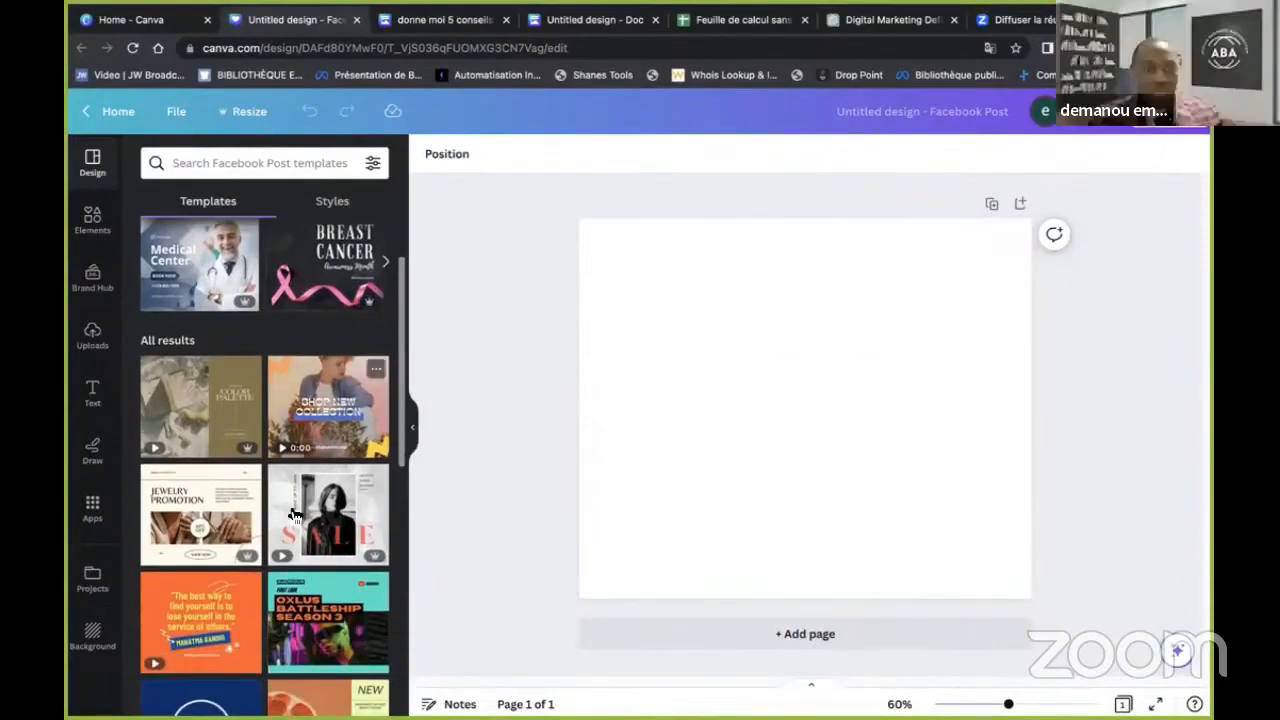
scroll(394, 237, "up", 2)
scroll(235, 441, "down", 5)
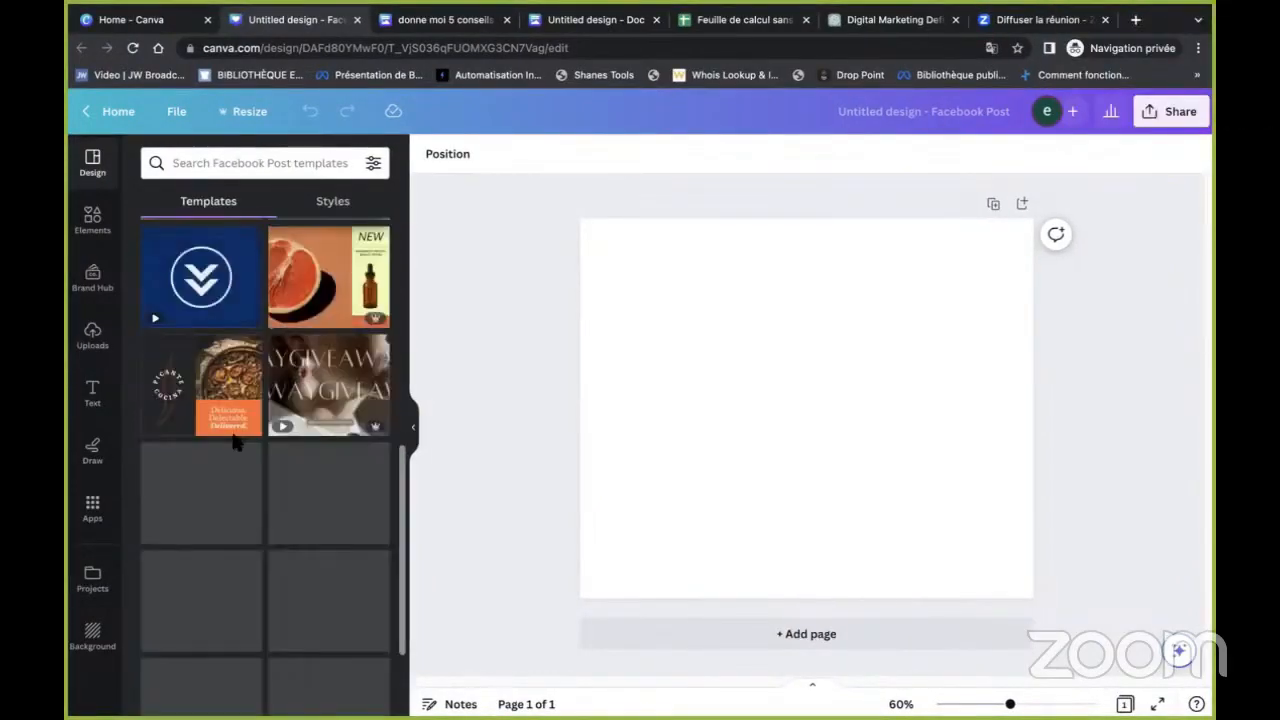
scroll(240, 435, "up", 3)
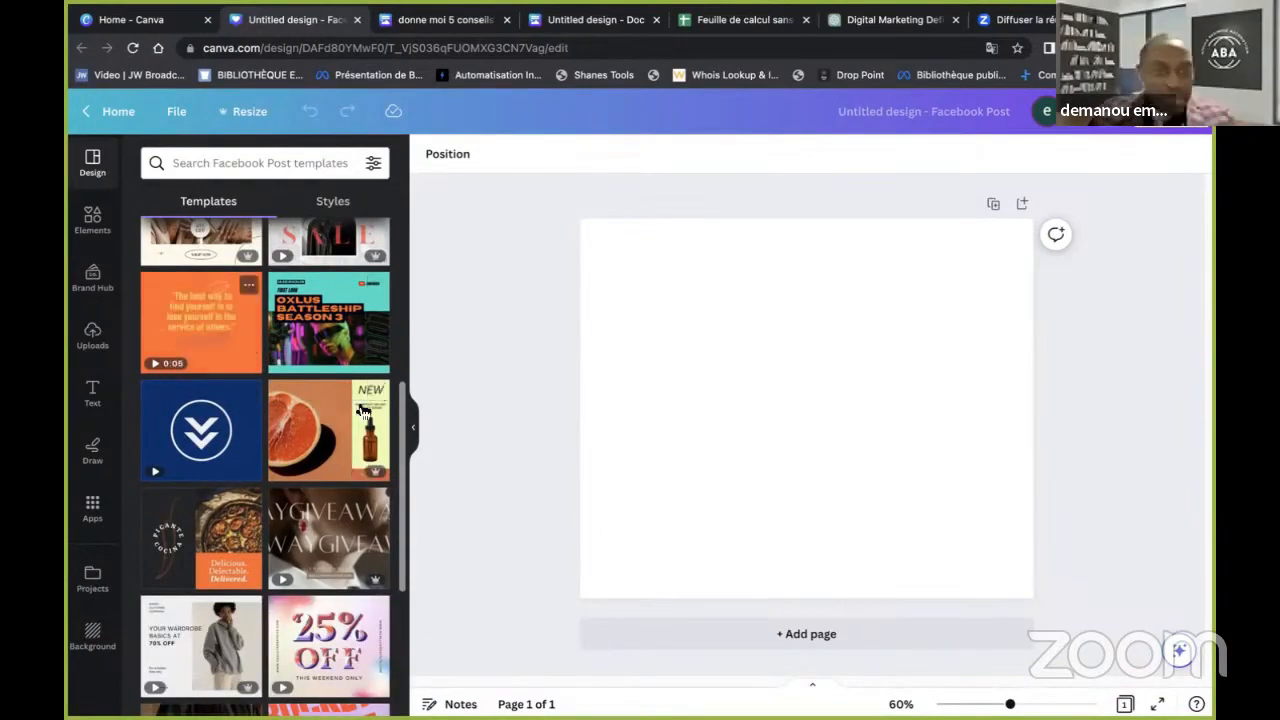
scroll(360, 400, "up", 2)
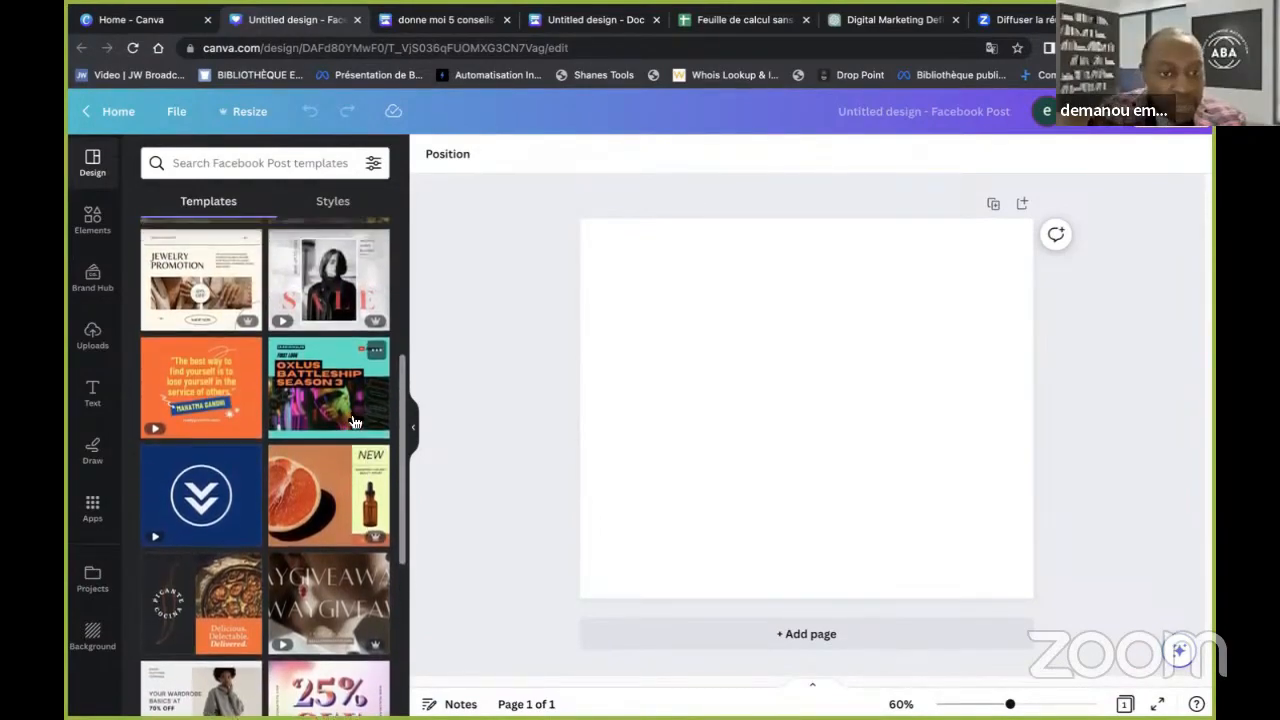
scroll(300, 420, "down", 5)
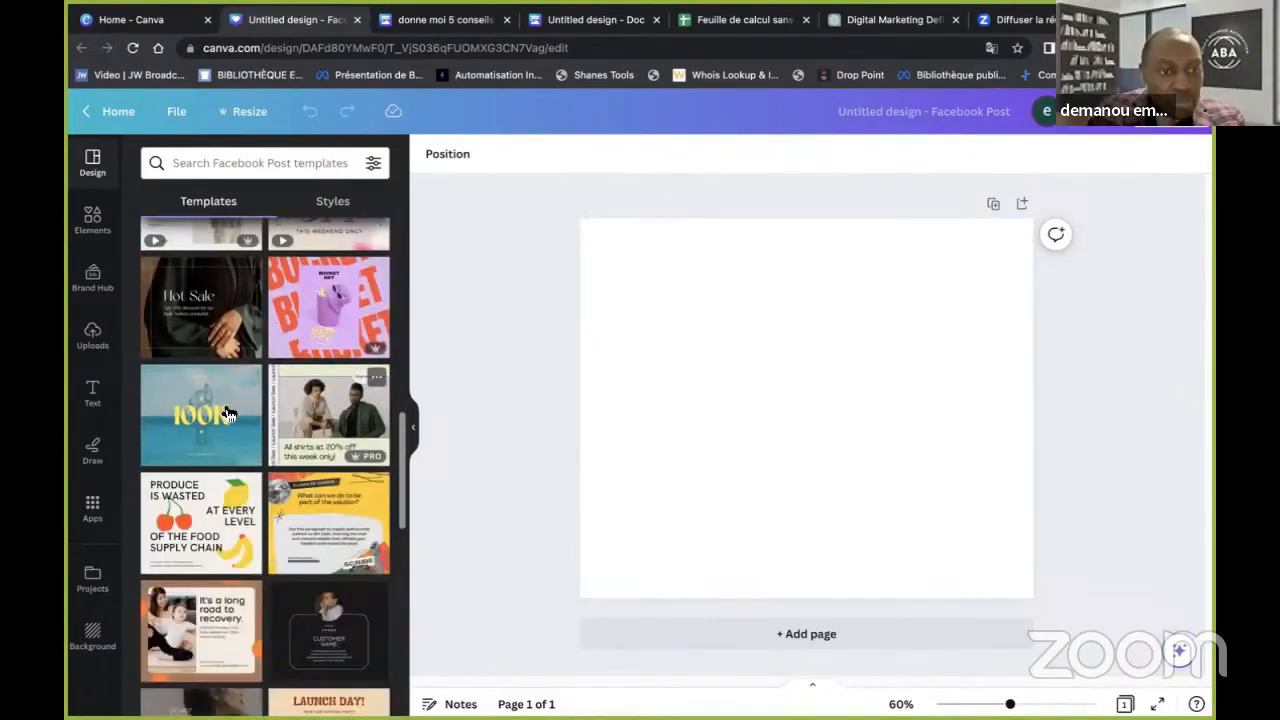
left_click(232, 420)
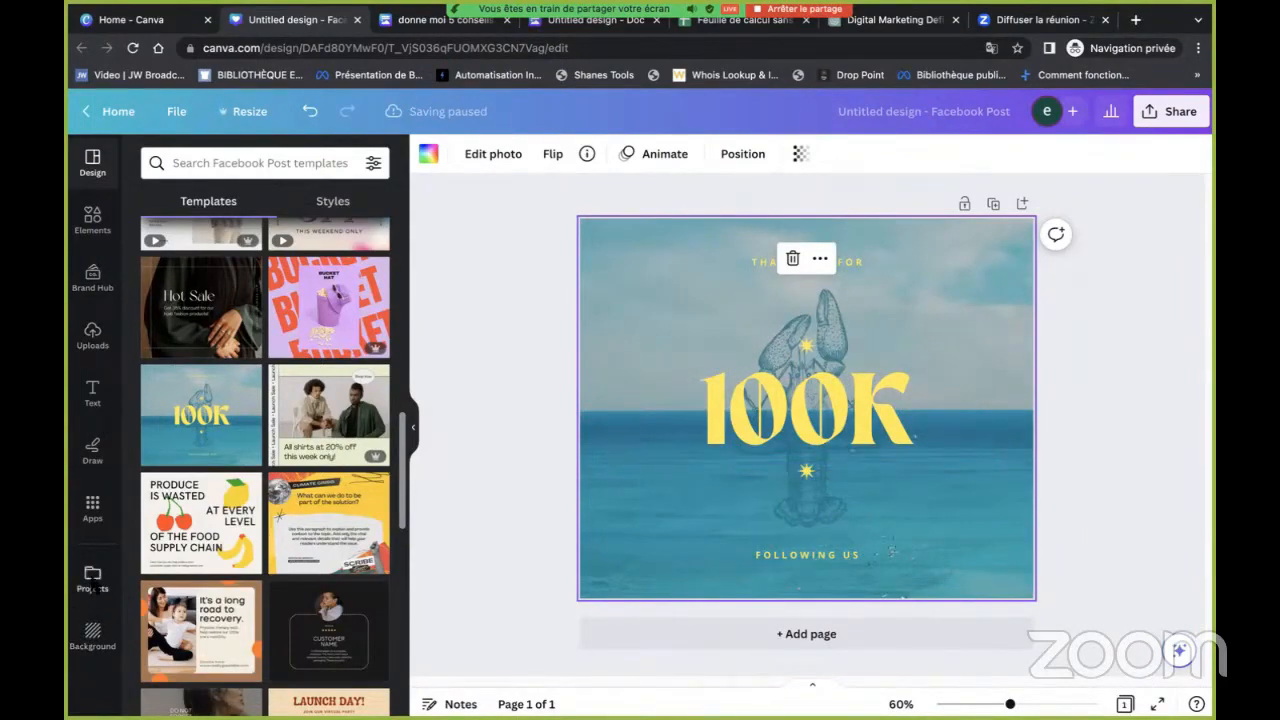
Find the Bulk create app among Canva's apps and open its table for entering data manually
left_click(88, 518)
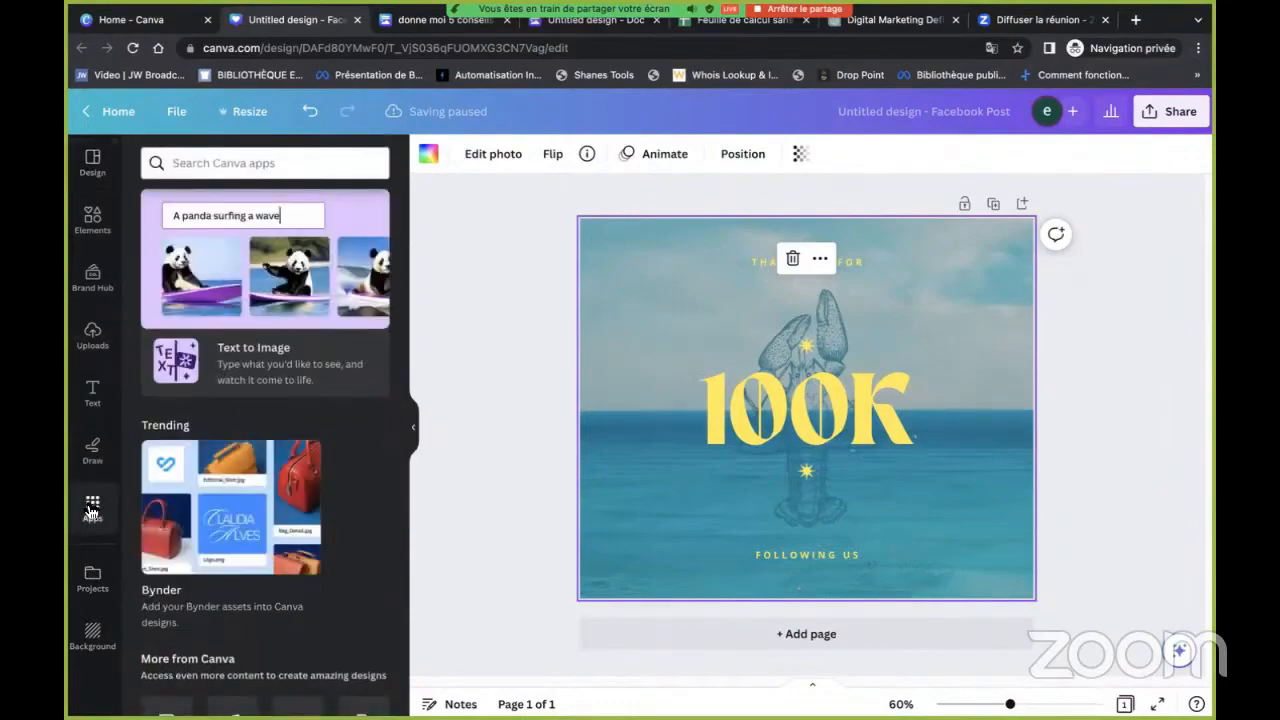
scroll(220, 527, "down", 1)
scroll(371, 344, "down", 5)
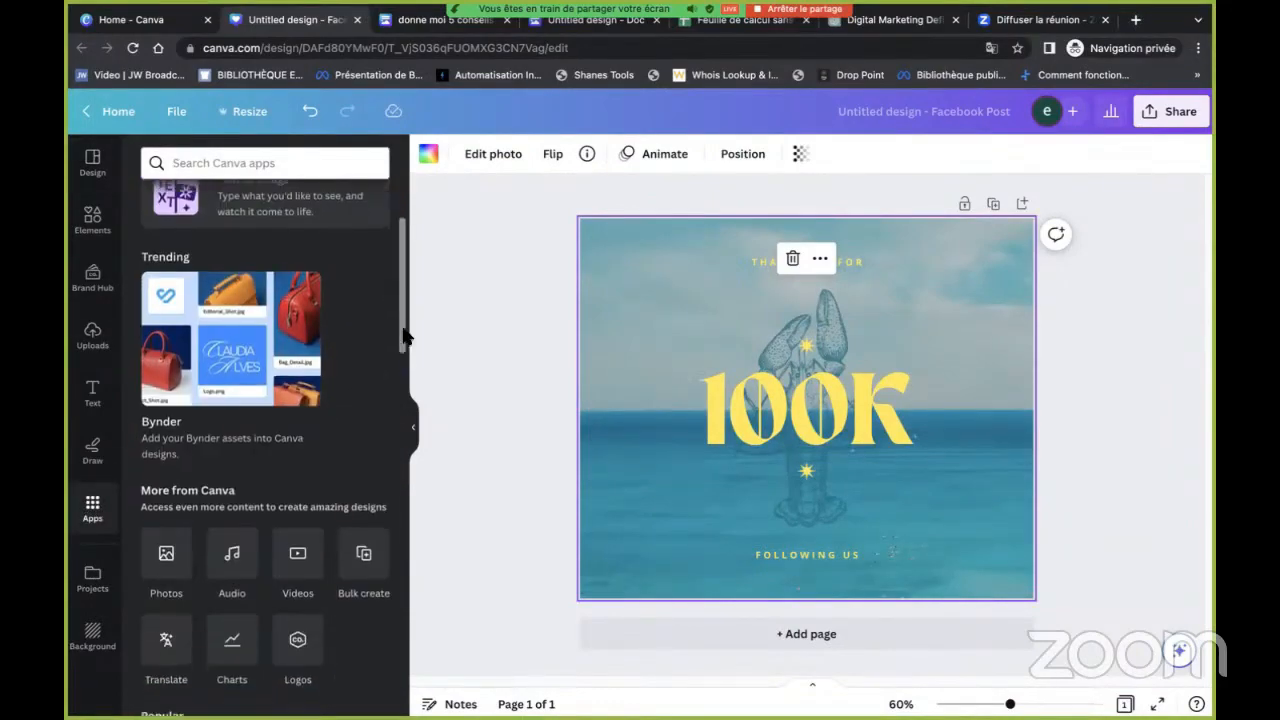
scroll(416, 422, "down", 2)
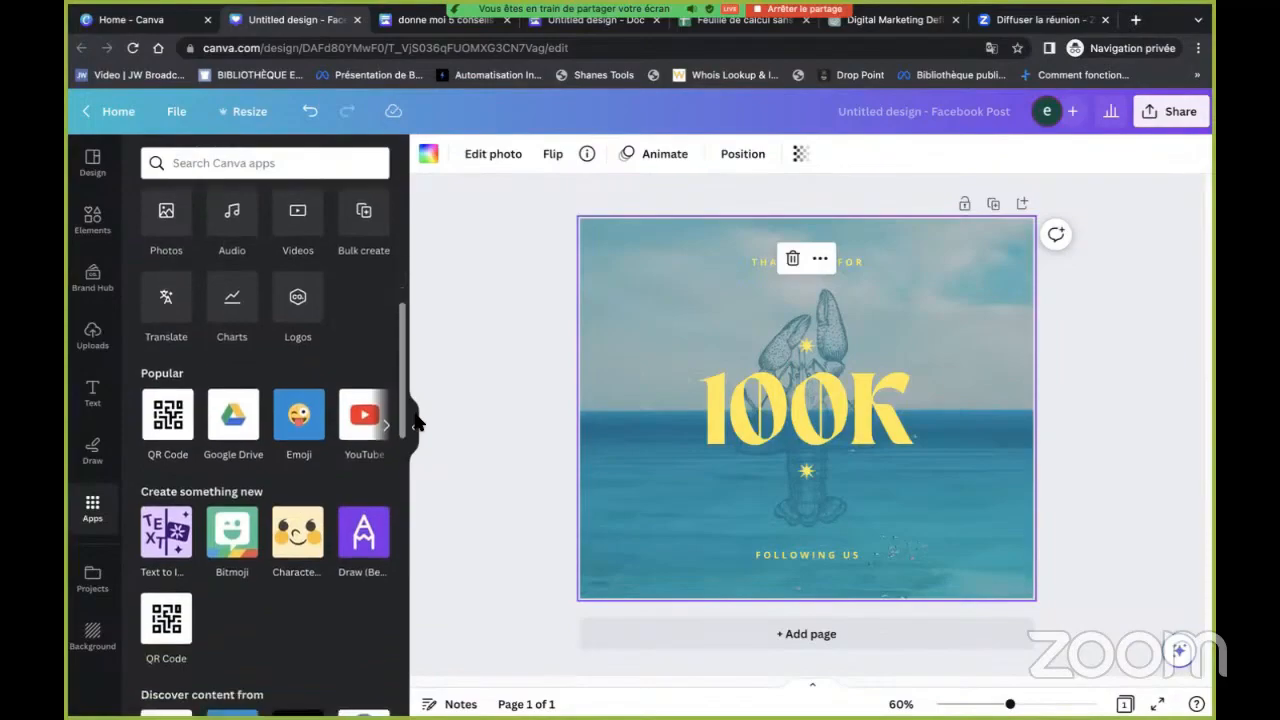
scroll(416, 414, "up", 1)
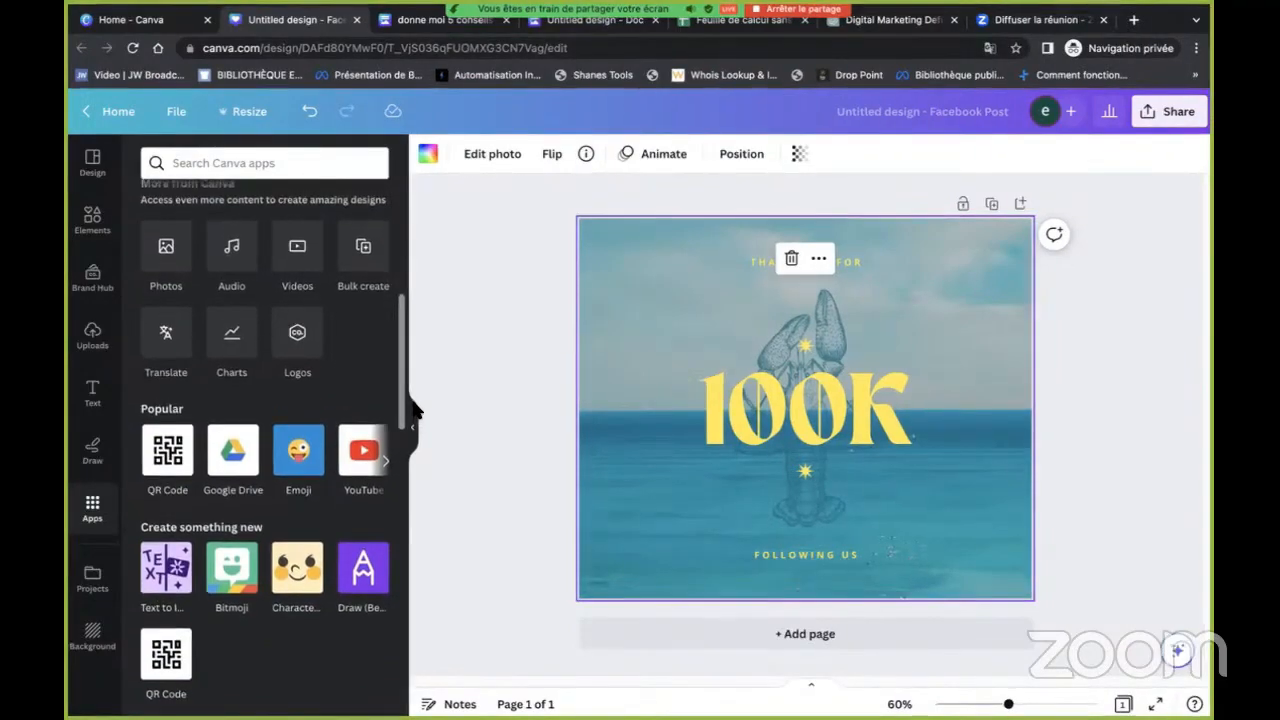
scroll(416, 410, "up", 1)
scroll(416, 410, "up", 1)
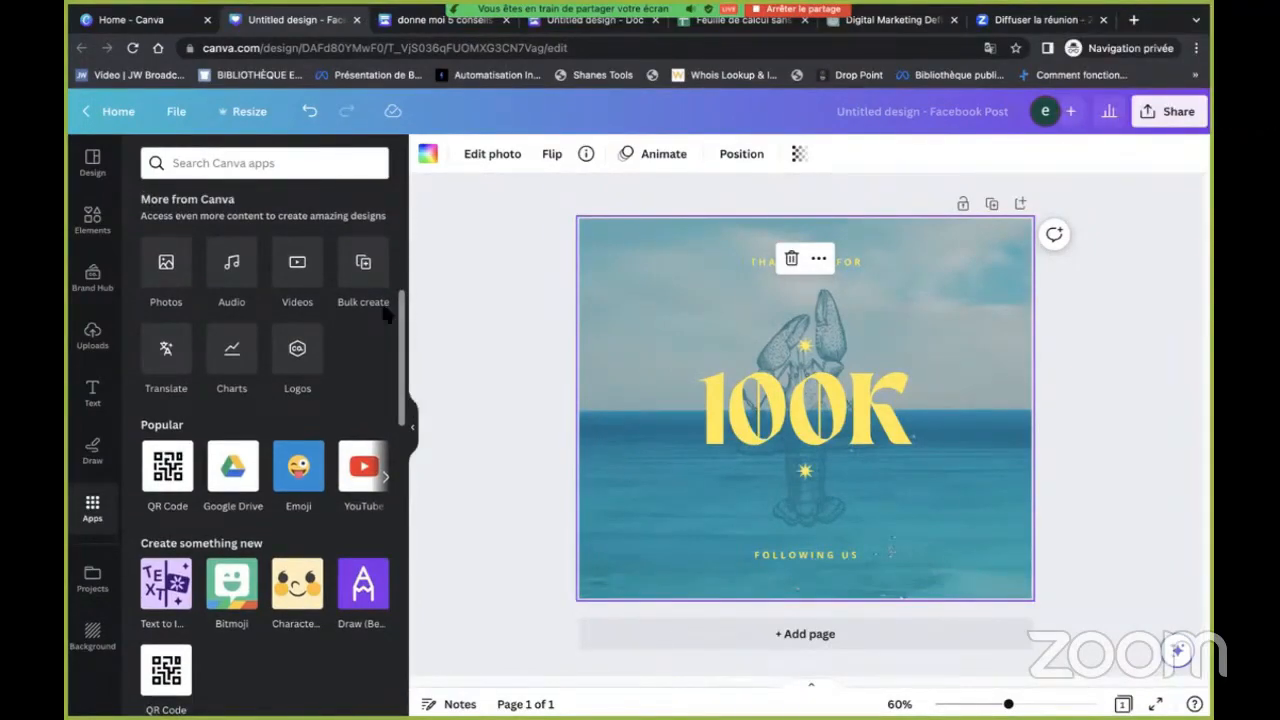
scroll(372, 297, "up", 1)
left_click(346, 296)
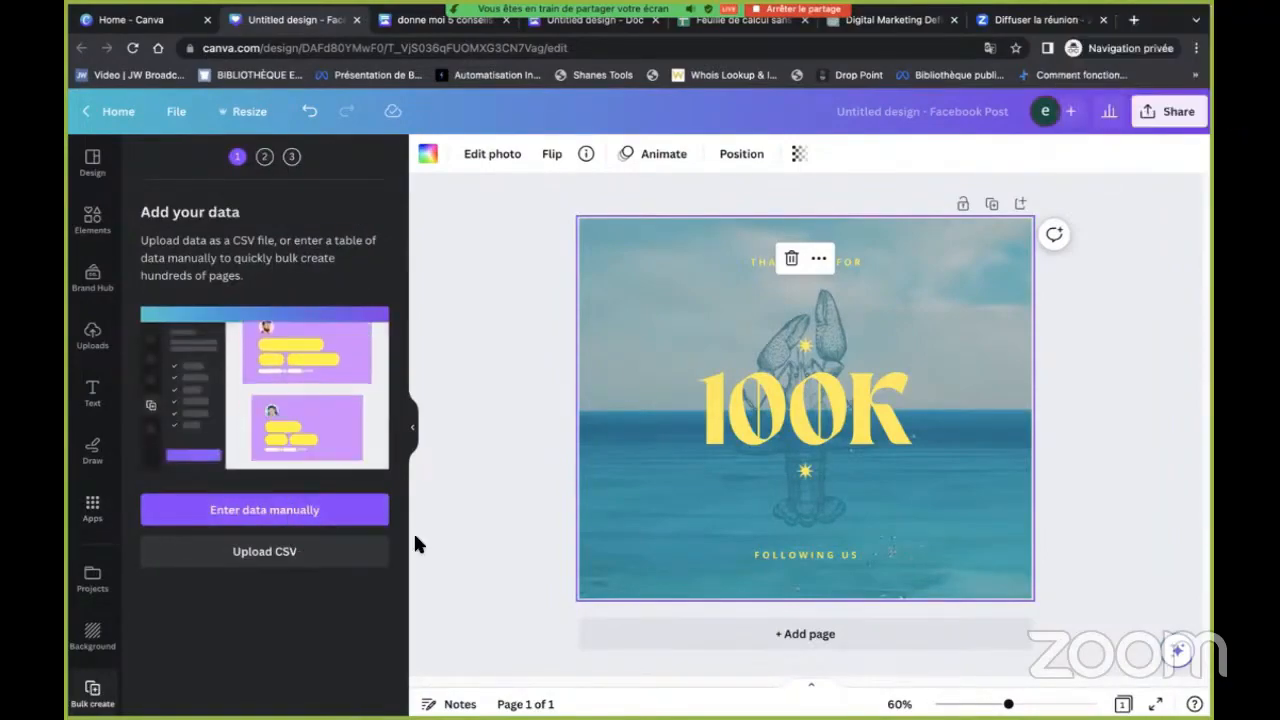
left_click(311, 512)
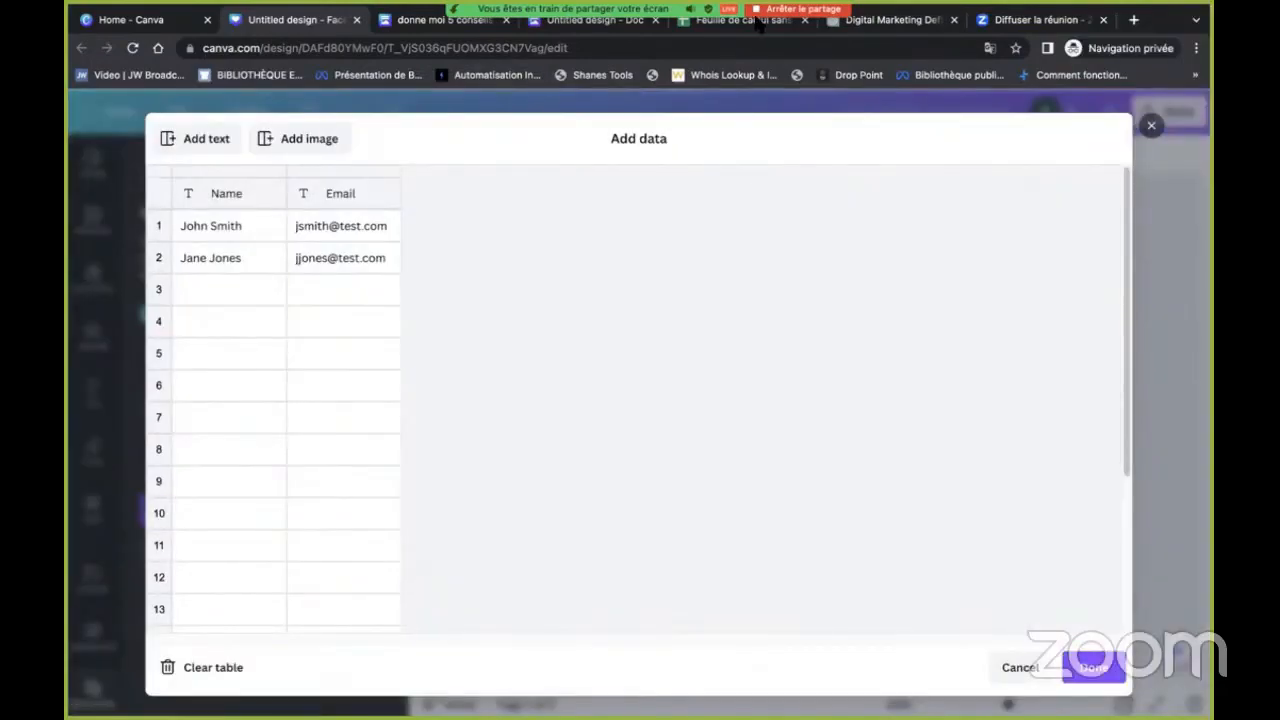
Copy the five tips in A1:A5 of the Google Sheets spreadsheet, clear Canva's sample data table and paste them into it
left_click(732, 28)
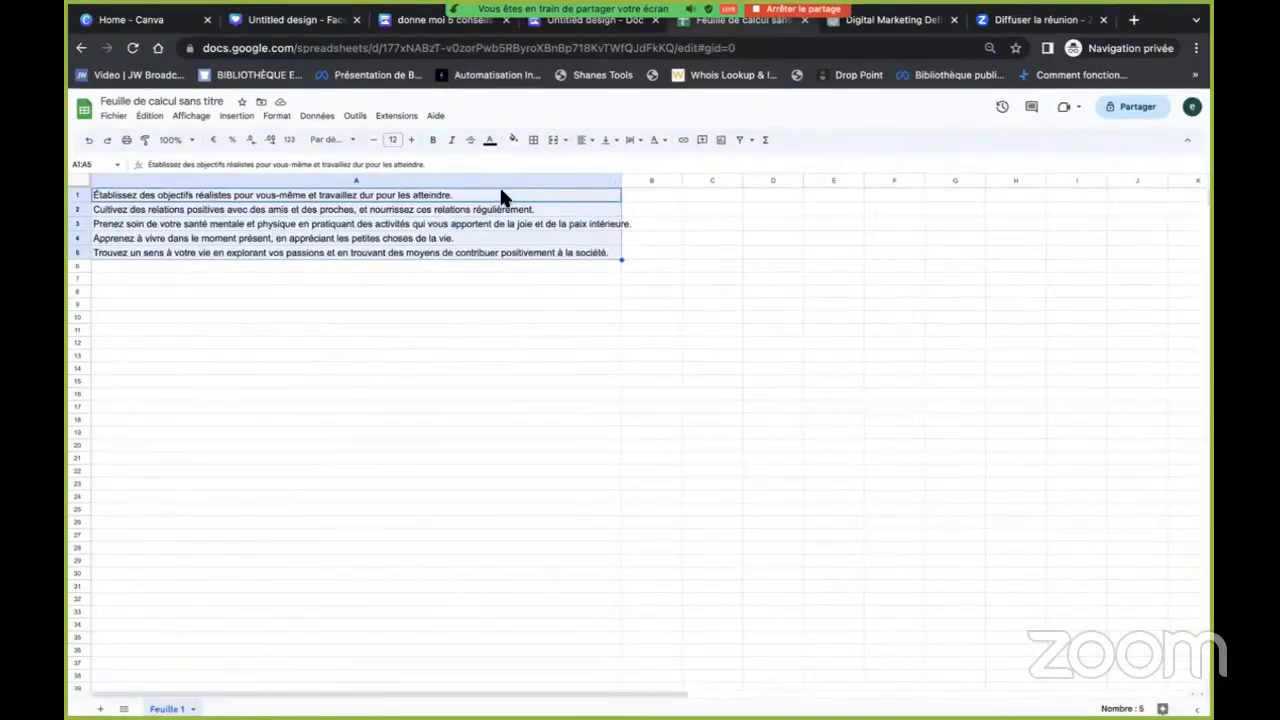
key("super+c")
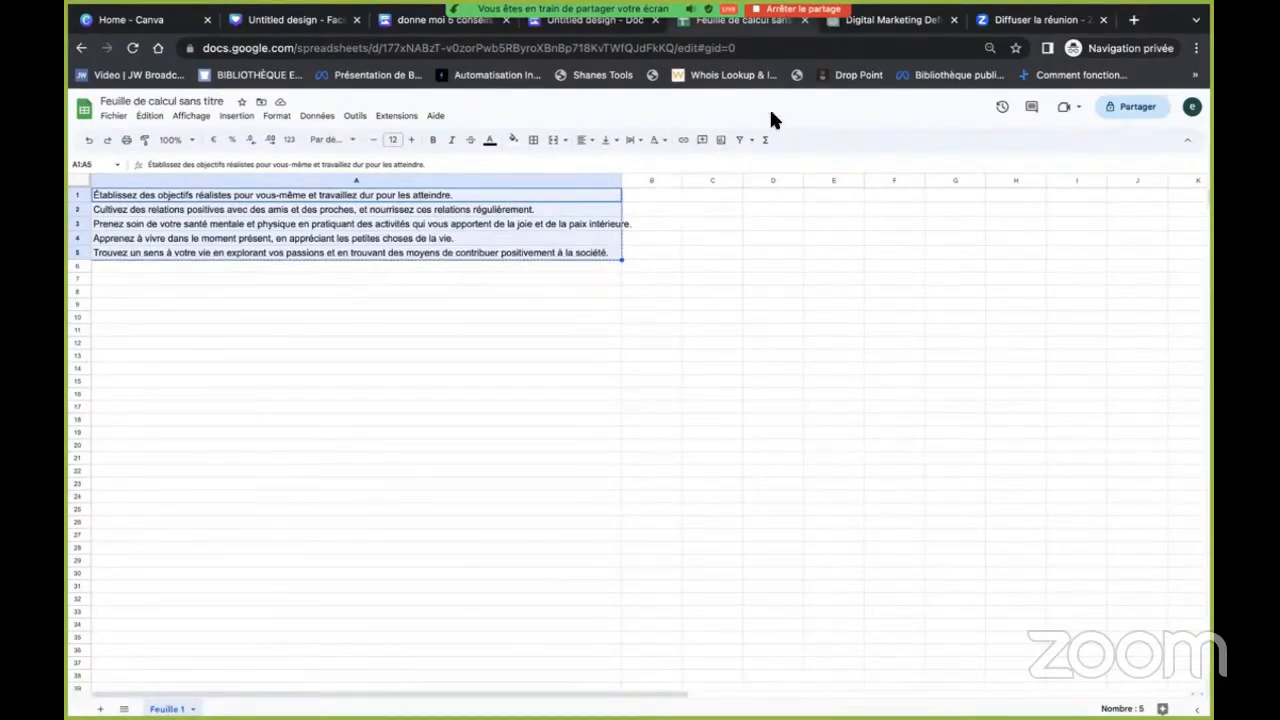
left_click(290, 20)
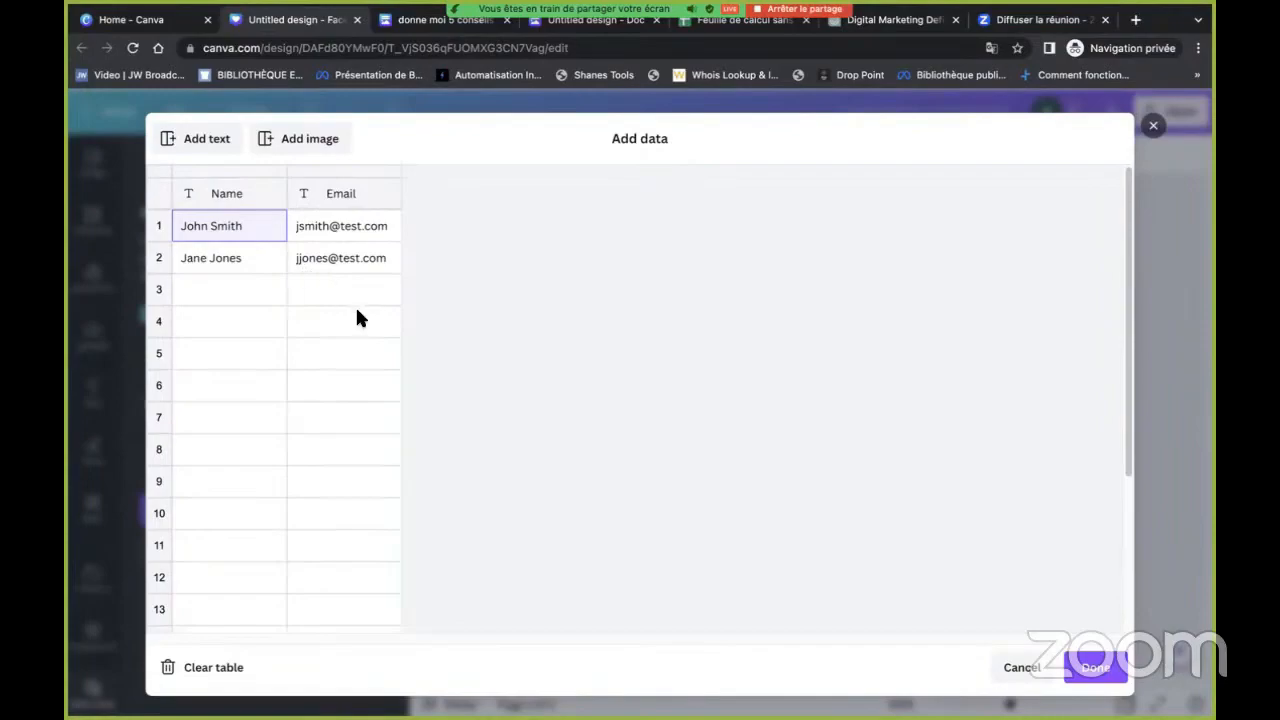
left_click(197, 668)
key("ctrl+v")
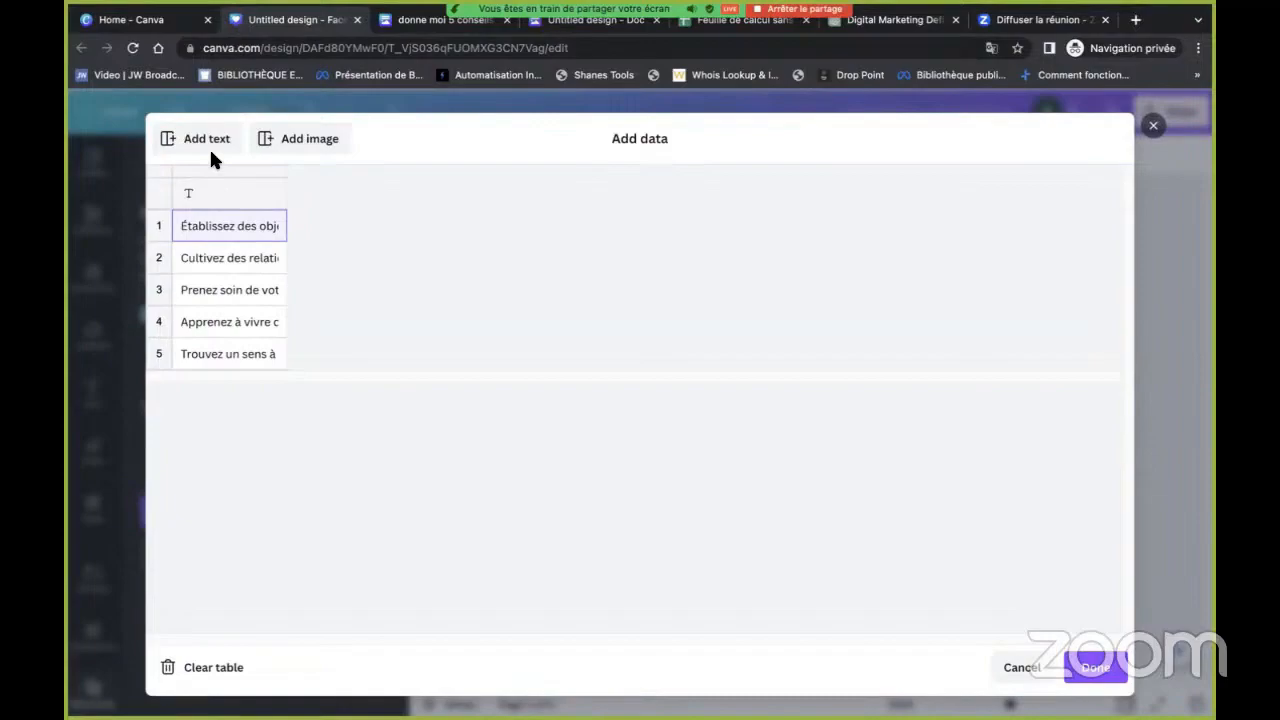
Name the text column "conseils de vie" and finish entering the data
left_click(200, 194)
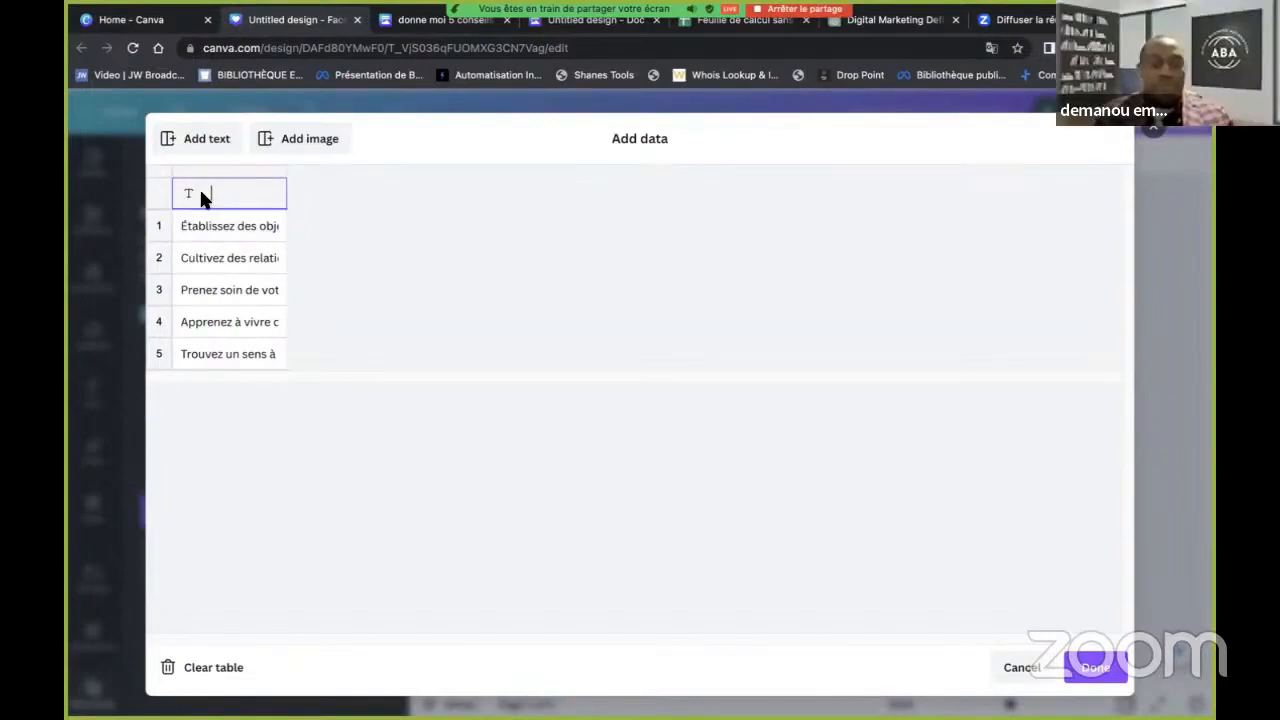
key("ctrl+v")
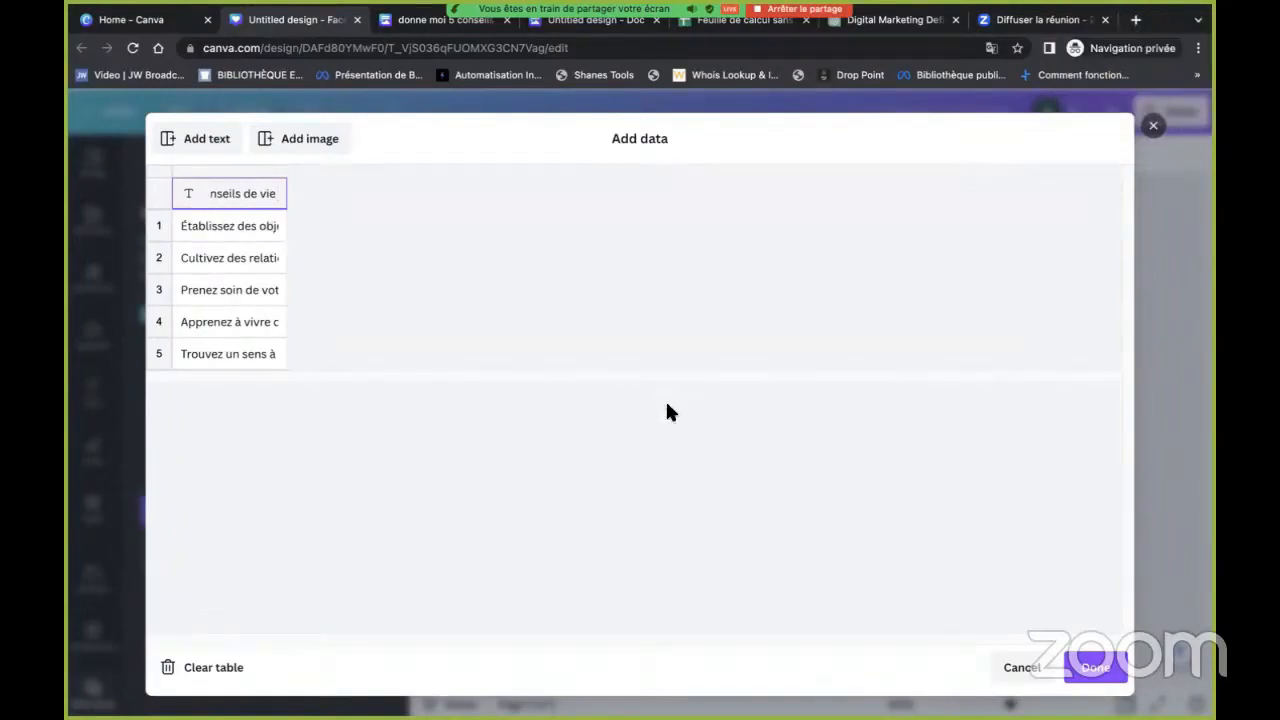
left_click(1095, 667)
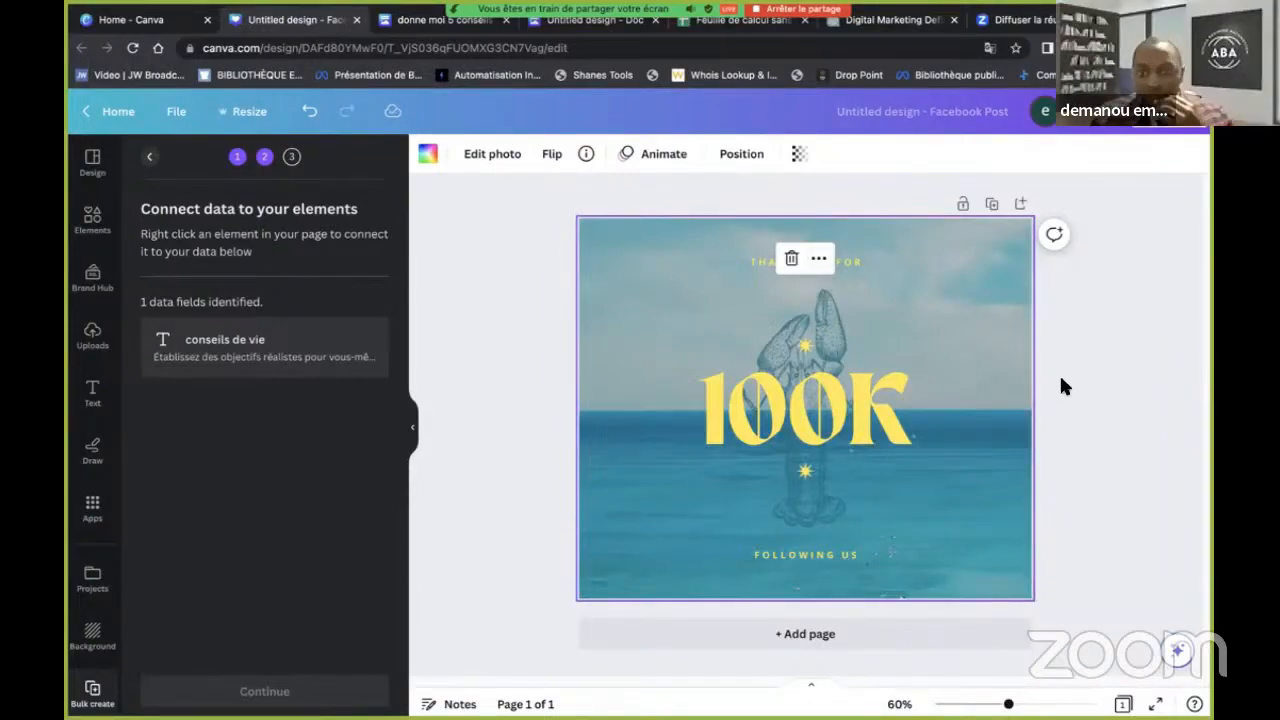
Delete the "THANK YOU FOR" text from the Facebook post
left_click(1152, 366)
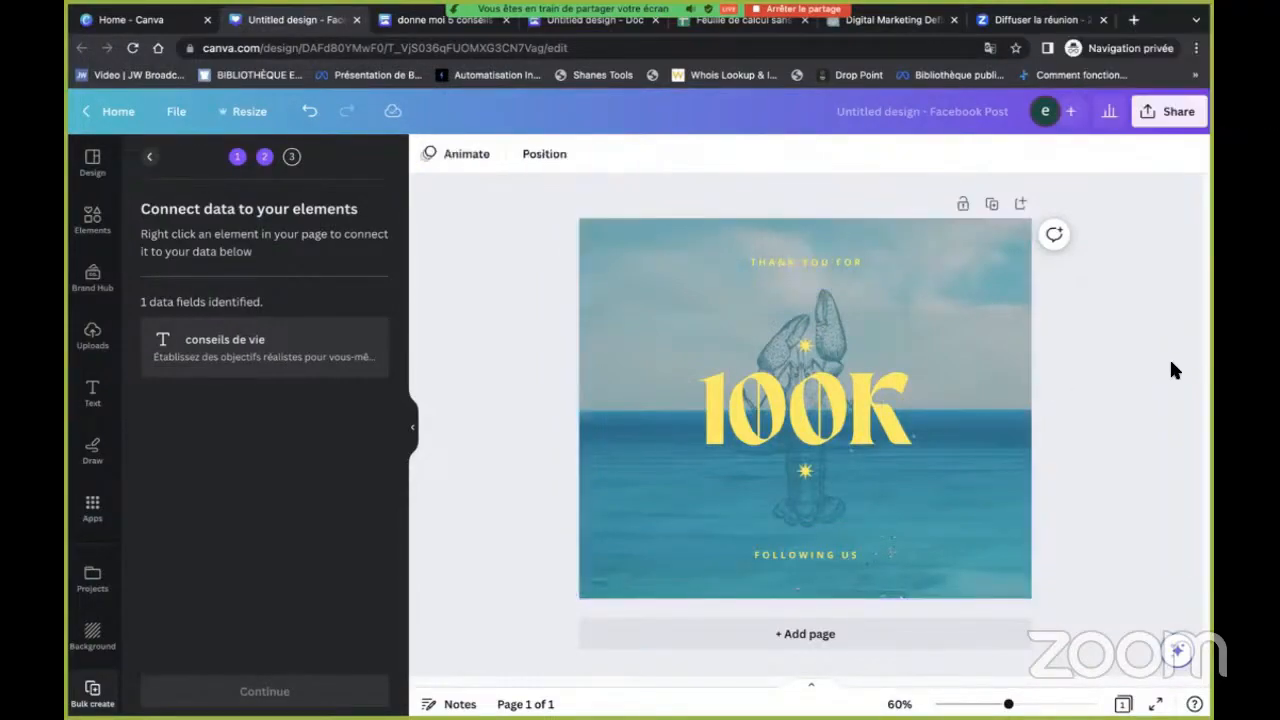
left_click(822, 261)
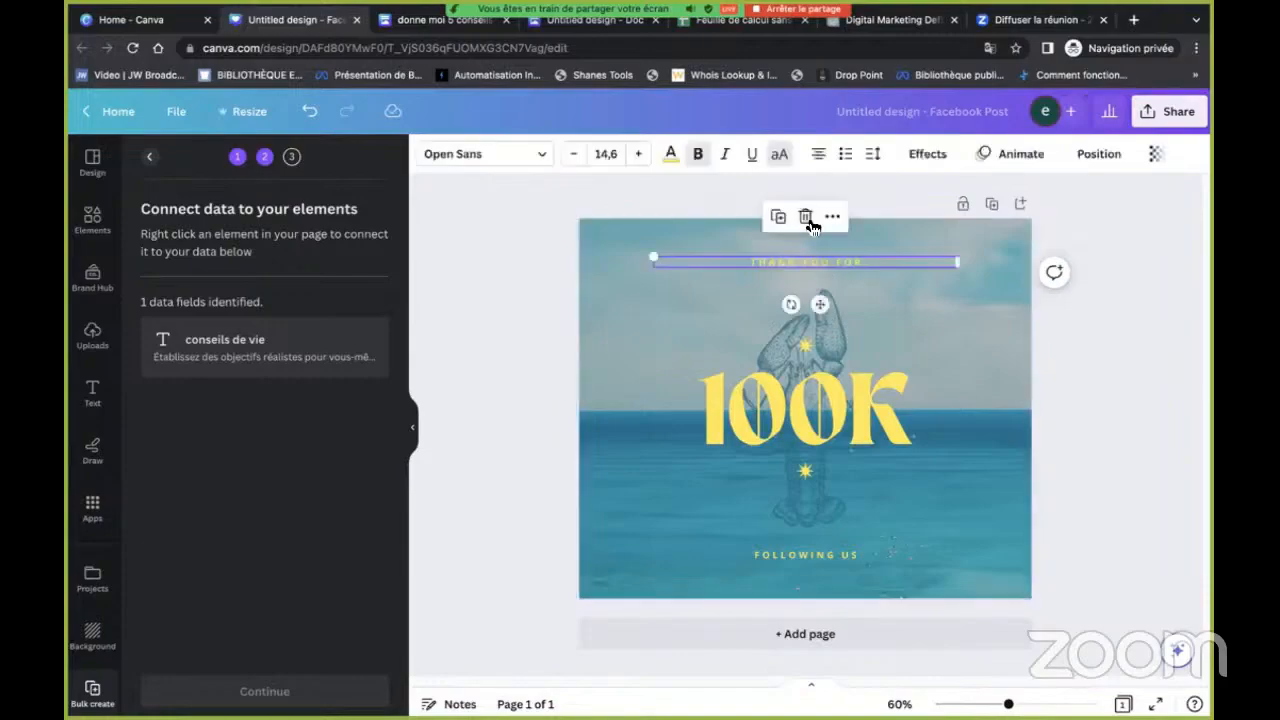
key("Delete")
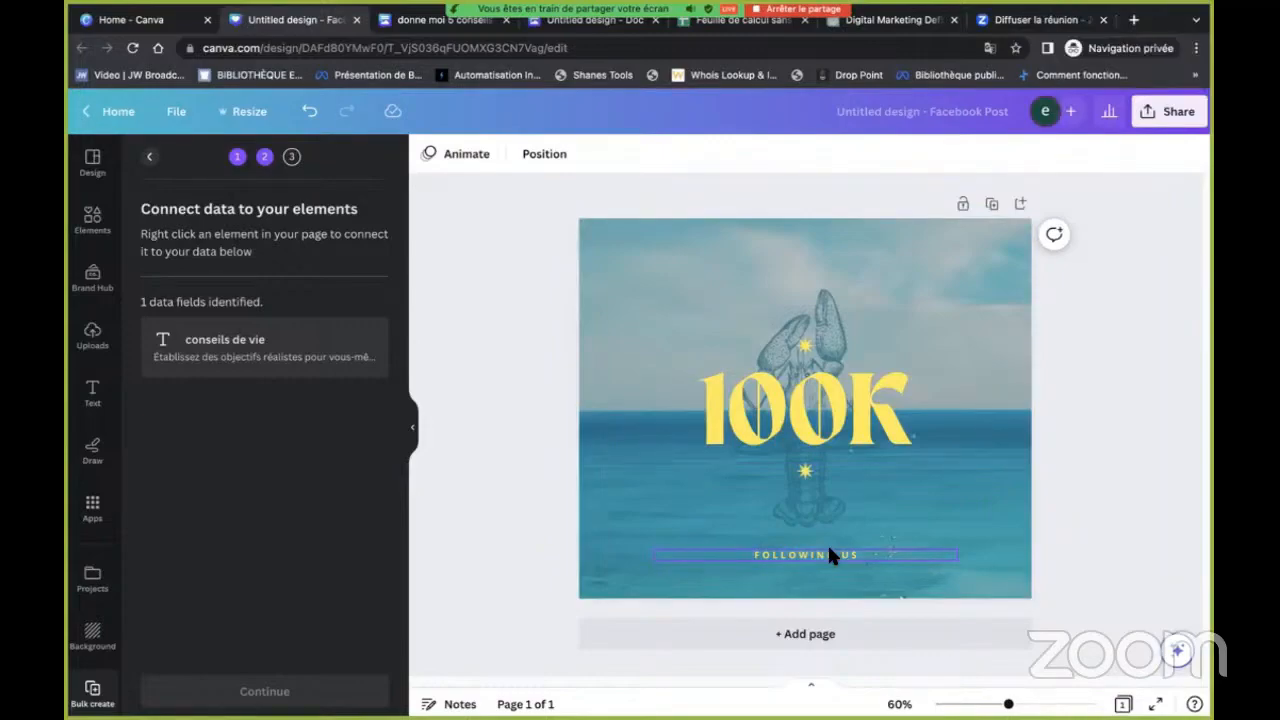
Connect the "100K" text element to the "conseils de vie" data field
double_click(836, 398)
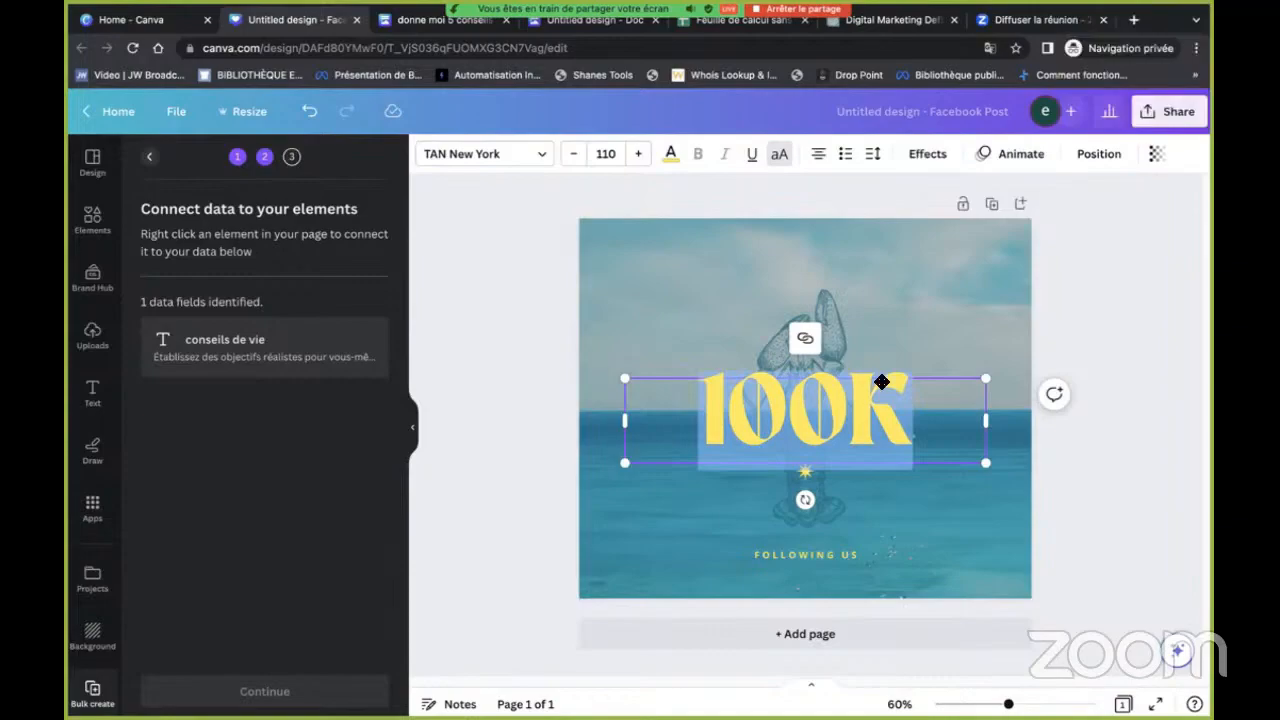
left_click(915, 388)
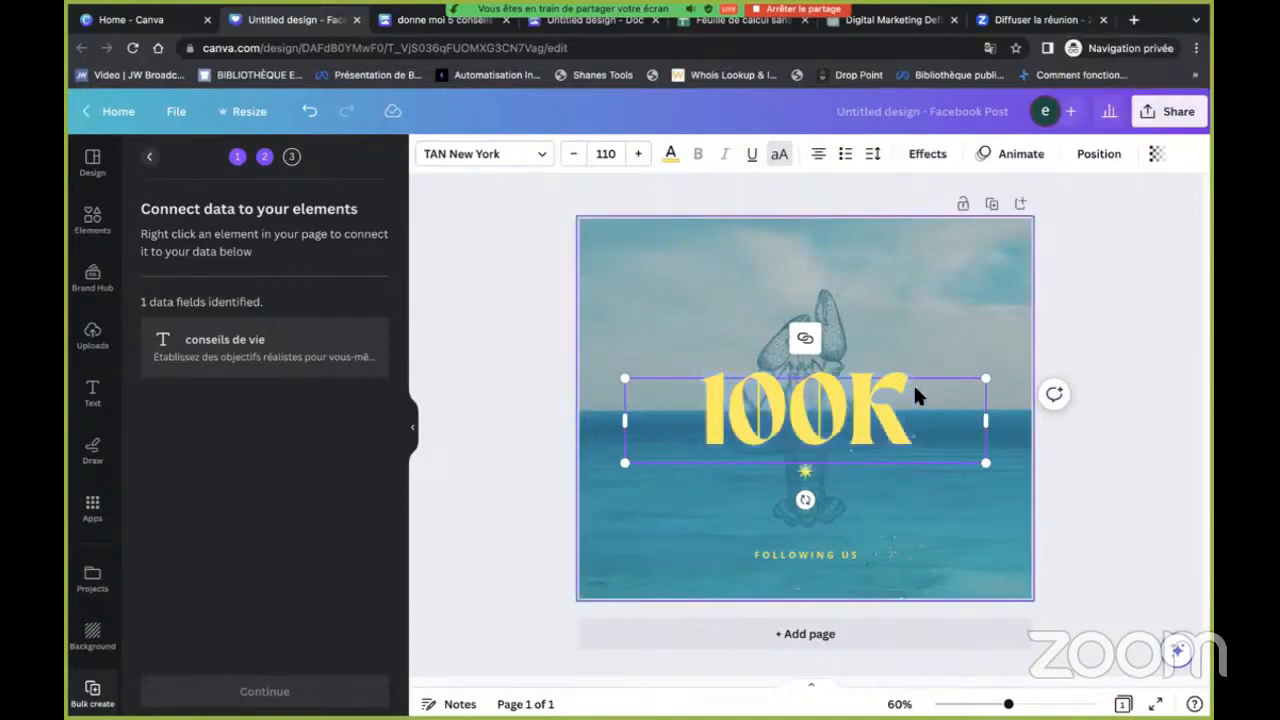
left_click(912, 390)
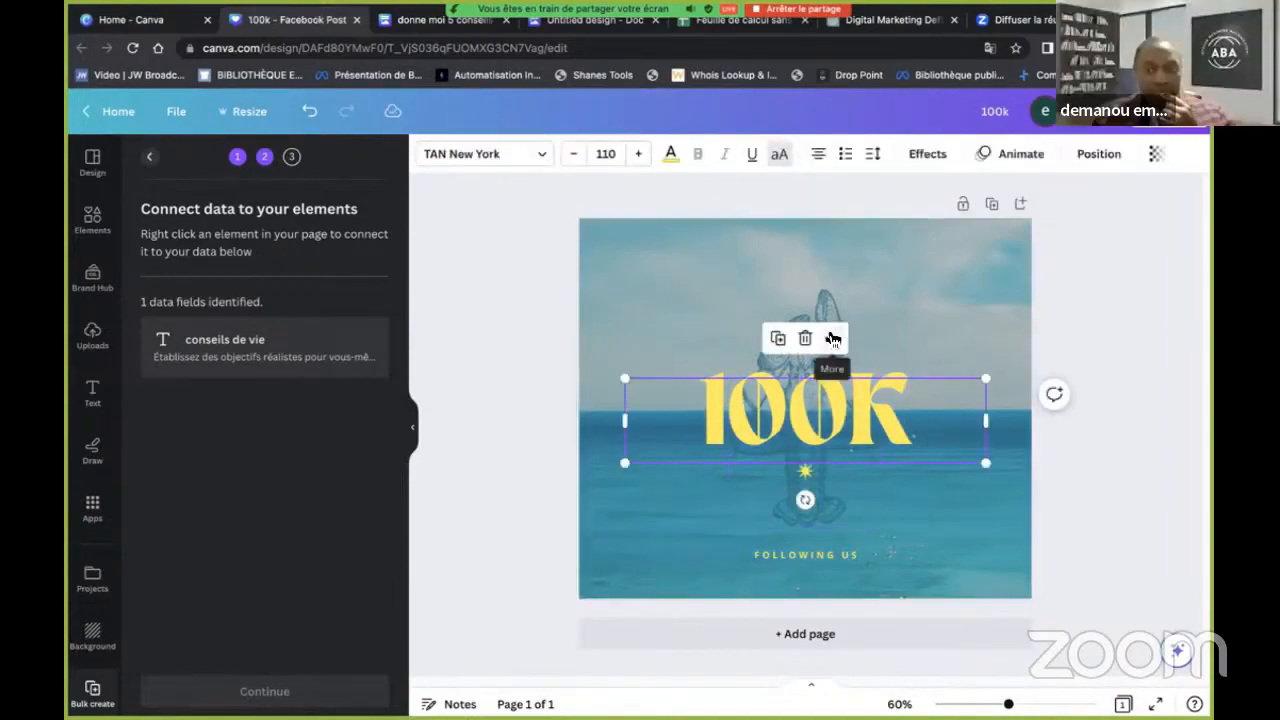
left_click(833, 338)
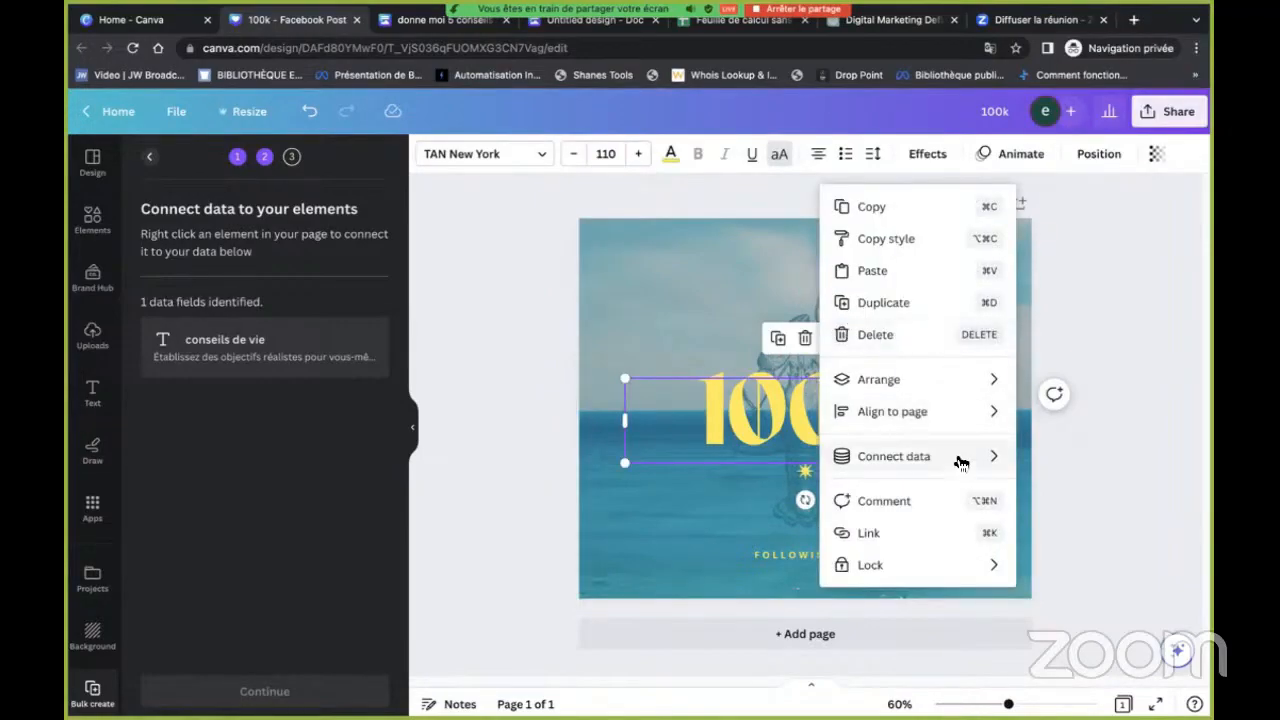
mouse_move(960, 462)
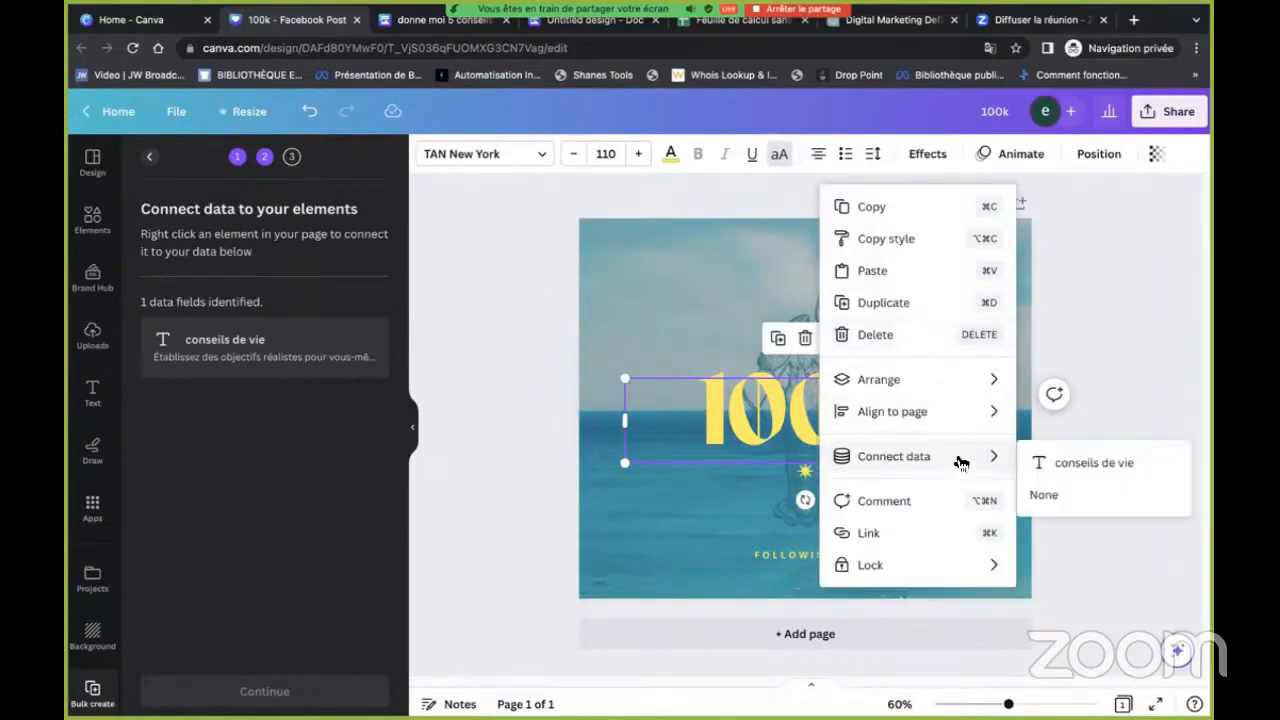
left_click(1063, 463)
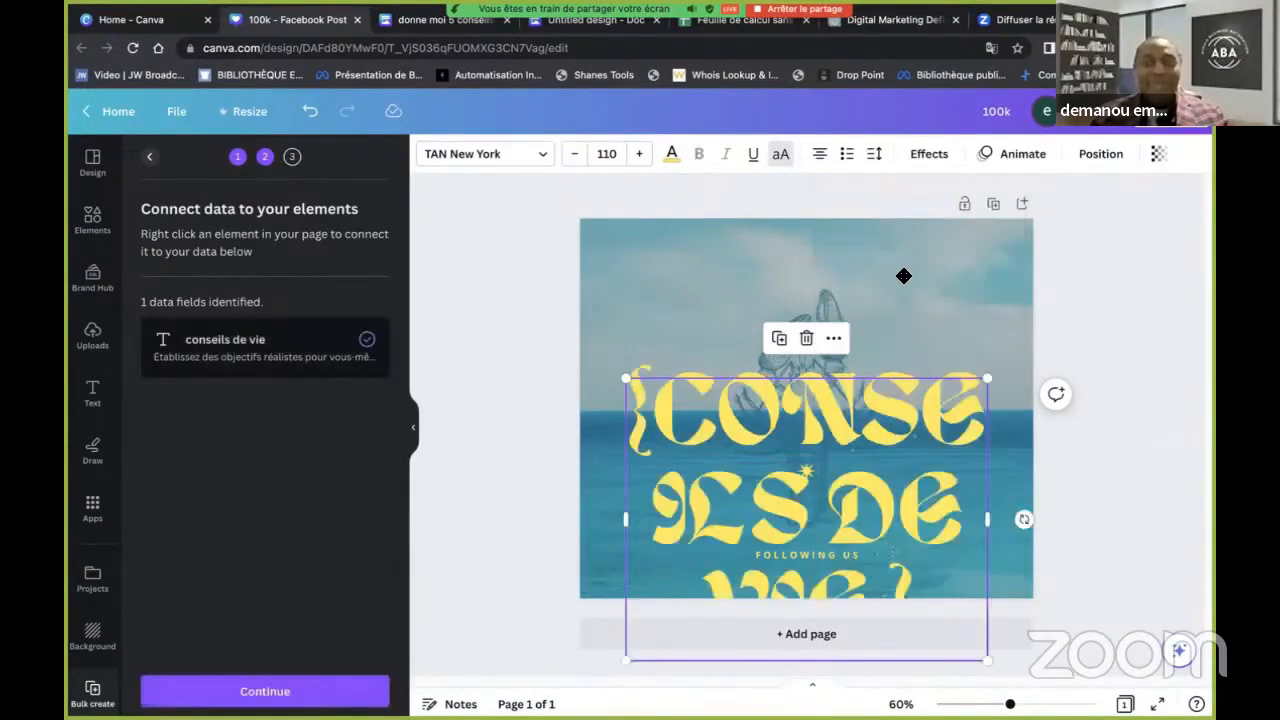
Move the connected text box up into the upper part of the page and change its font to Open Sans
left_click_drag(900, 276, 896, 287)
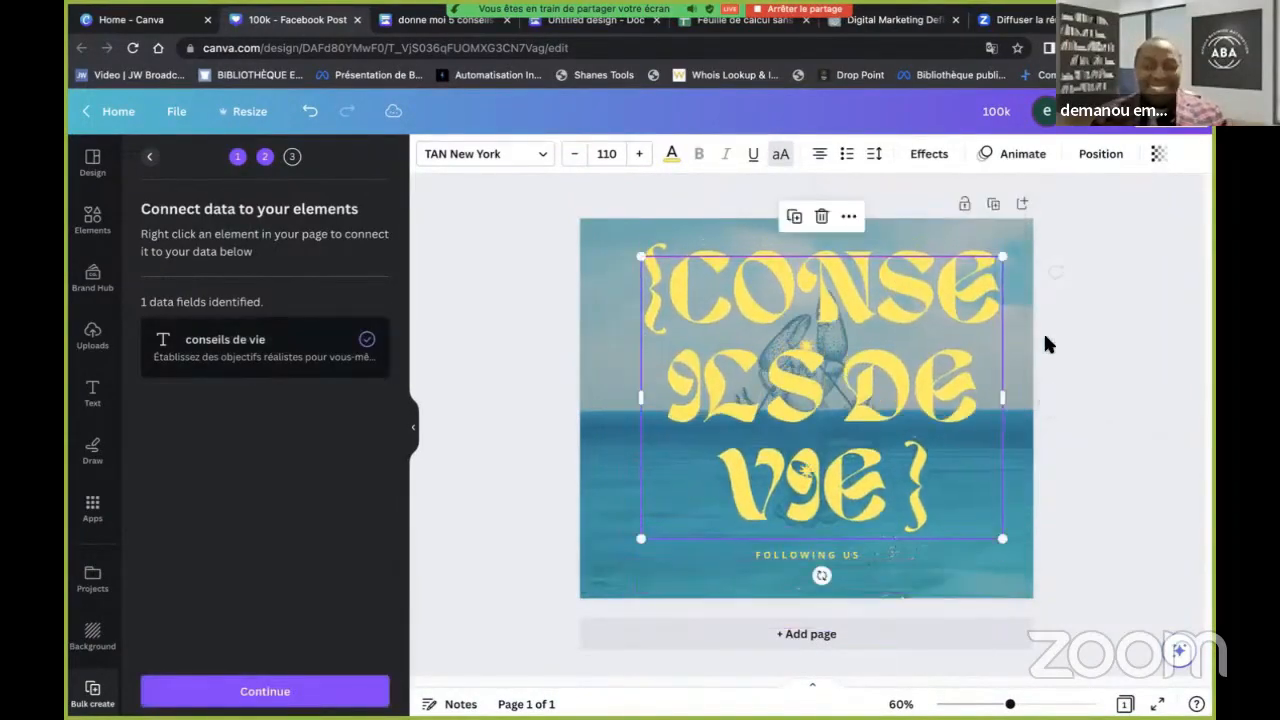
left_click(492, 160)
left_click(492, 160)
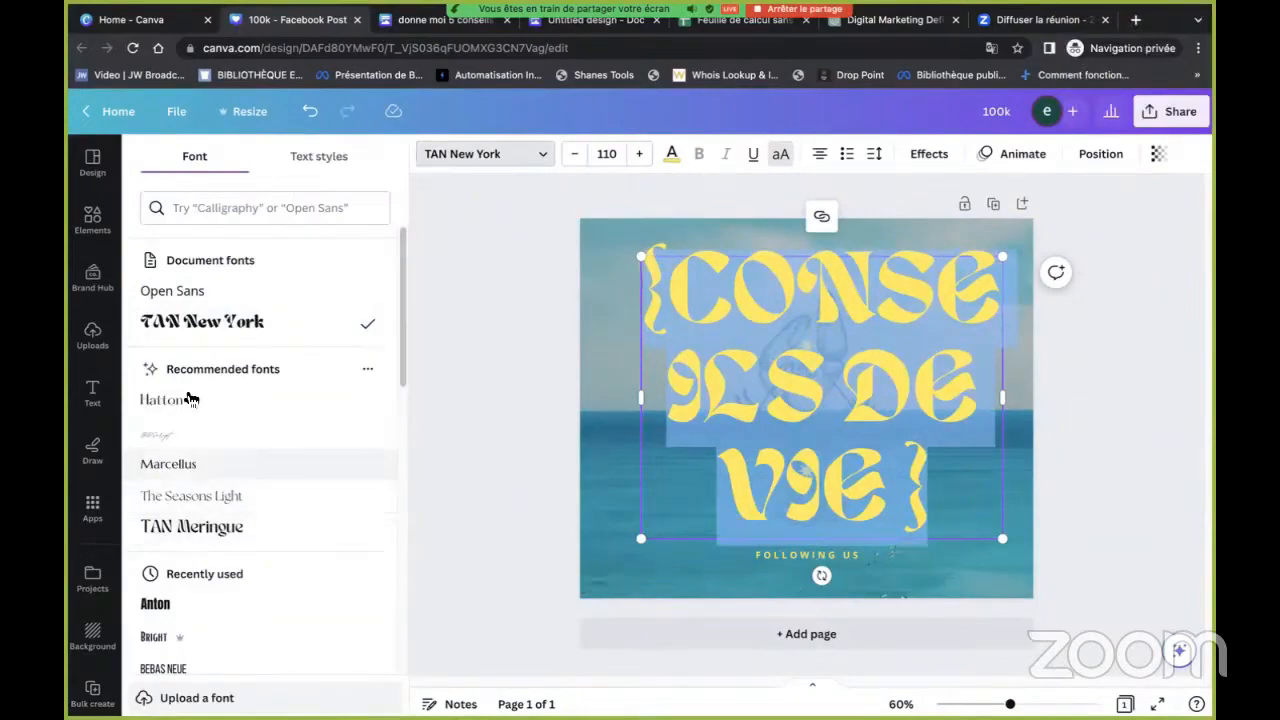
left_click(206, 294)
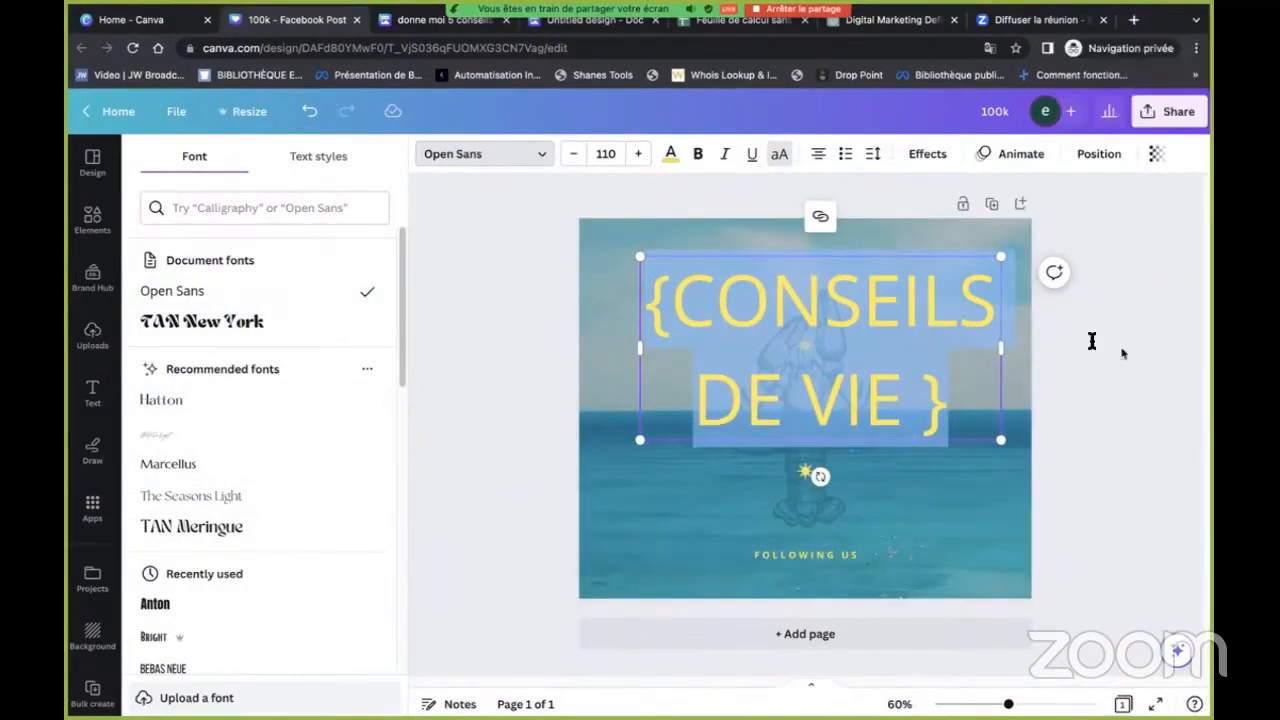
Reduce the font size of the connected "{conseils de vie }" text to 56
left_click(572, 155)
left_click(572, 155)
left_click(572, 155)
left_click(572, 155)
left_click(572, 155)
left_click(572, 155)
left_click(572, 155)
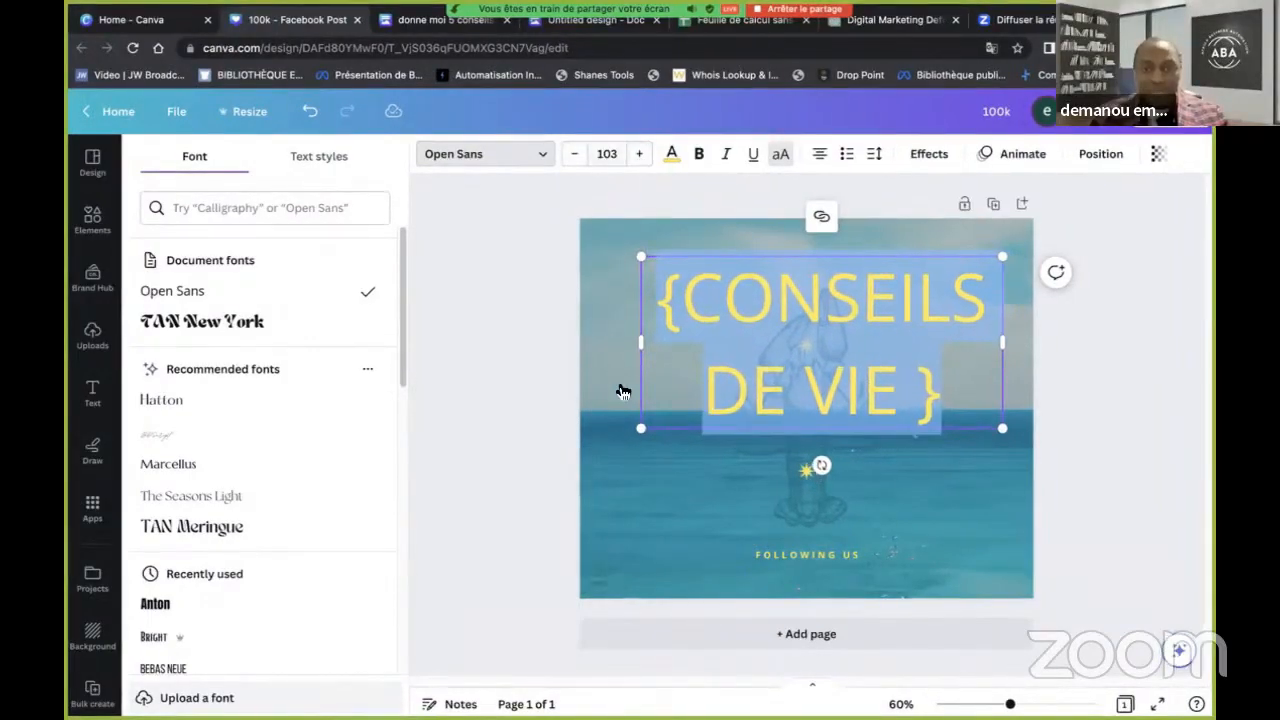
left_click(606, 154)
scroll(614, 505, "down", 2)
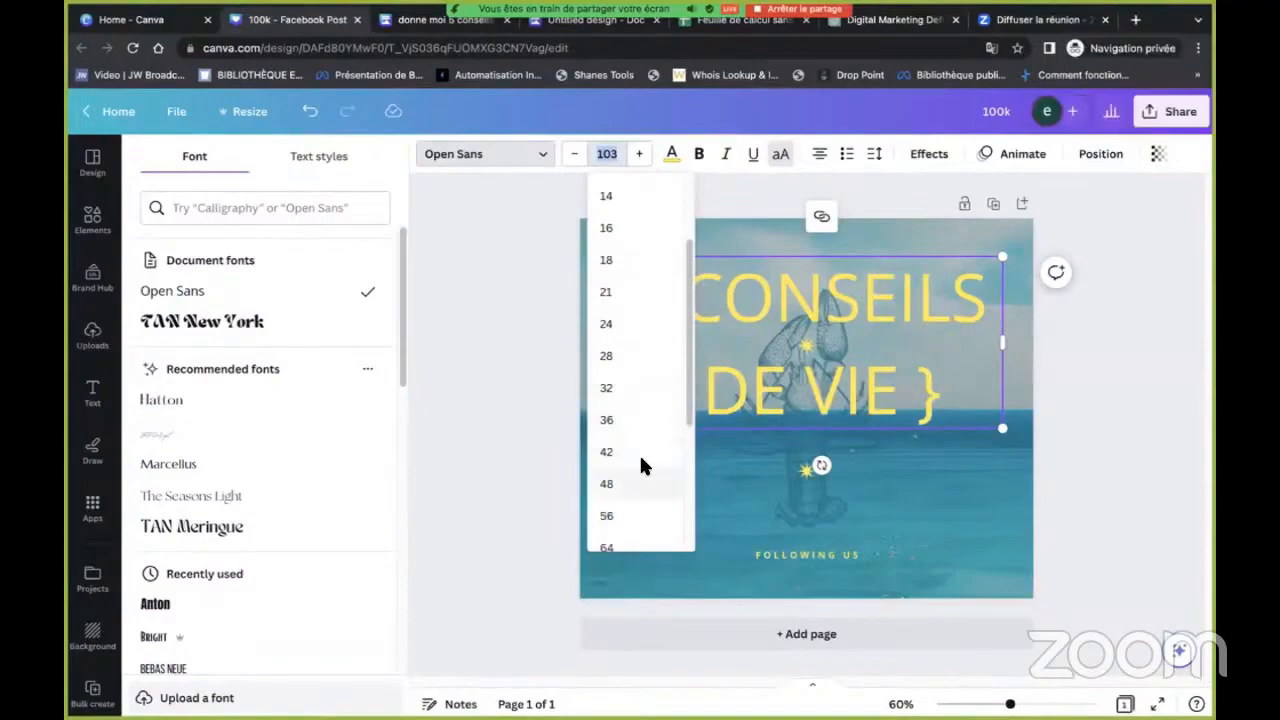
left_click(607, 516)
left_click(941, 318)
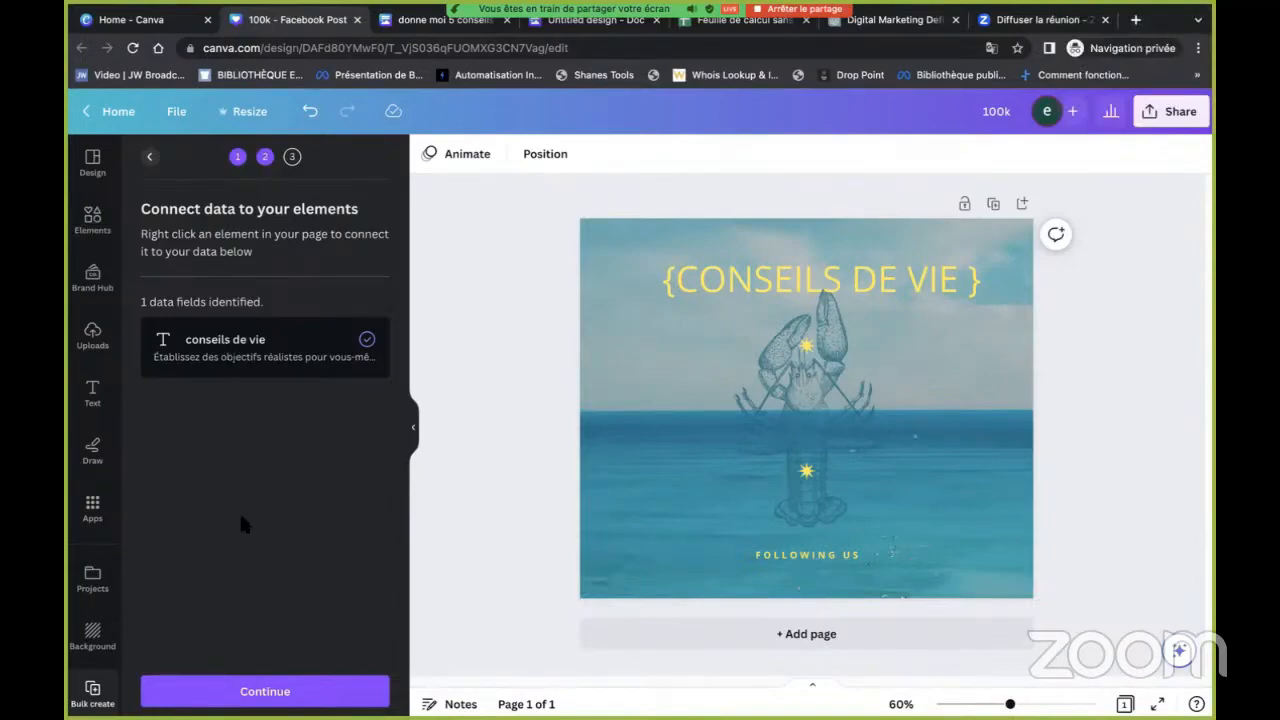
Continue to applying the data, generate five pages with all the tips selected, and look over the generated pages
left_click(264, 695)
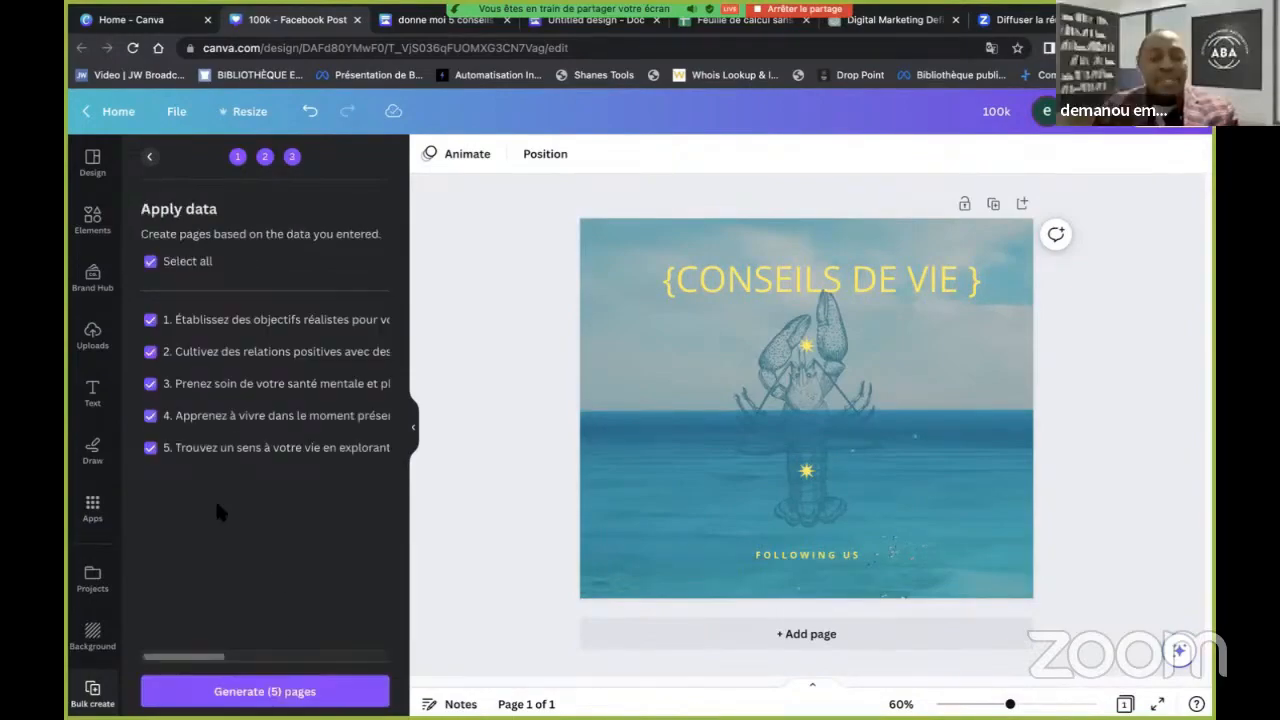
left_click(241, 694)
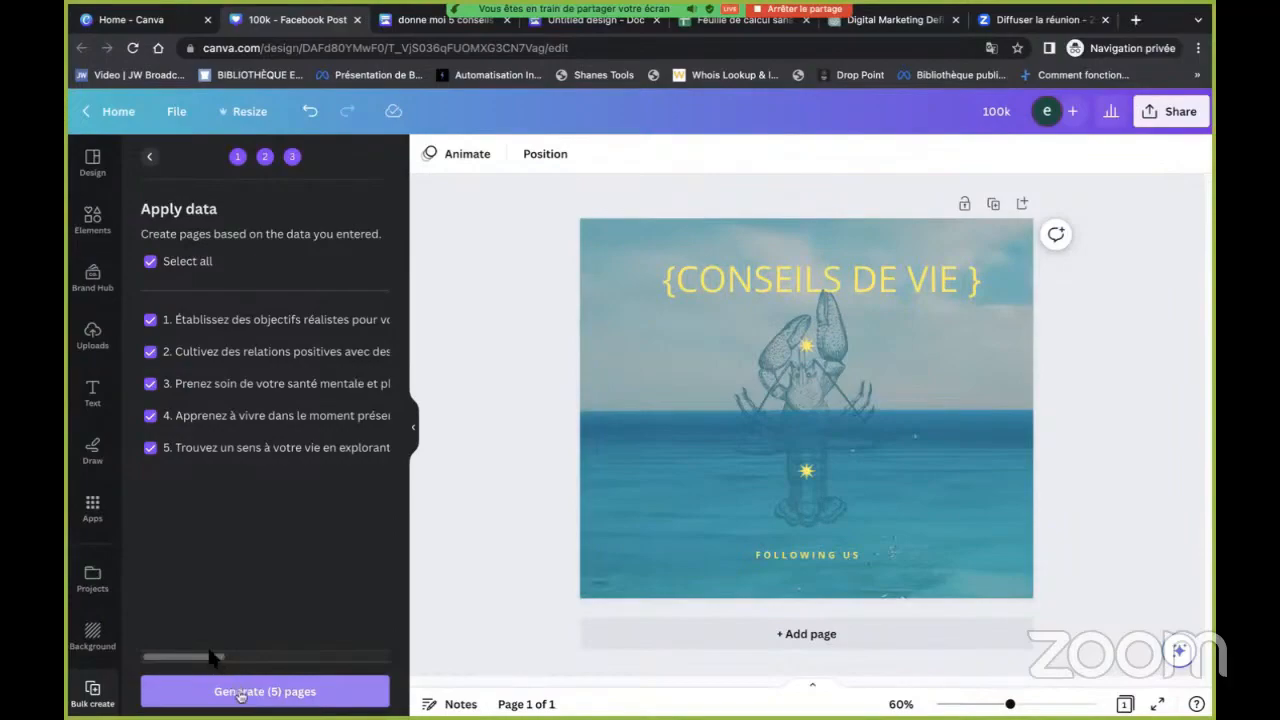
scroll(300, 660, "right", 10)
scroll(213, 665, "left", 10)
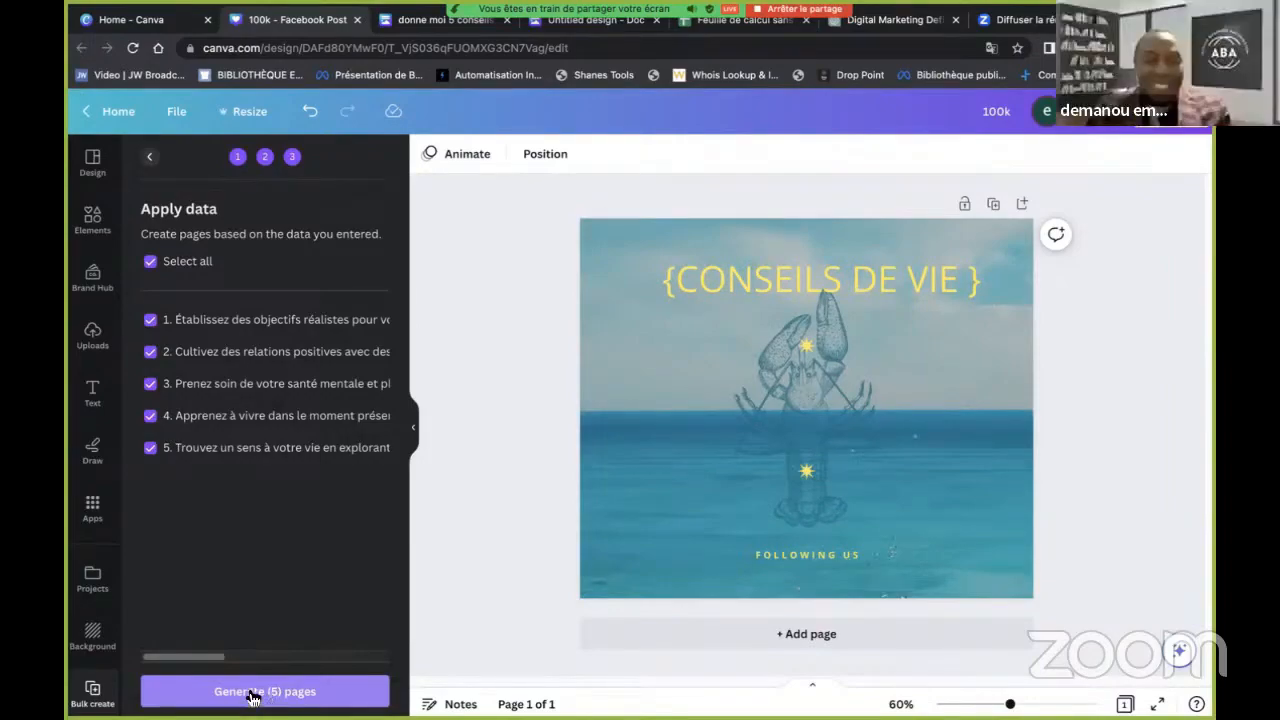
left_click(258, 692)
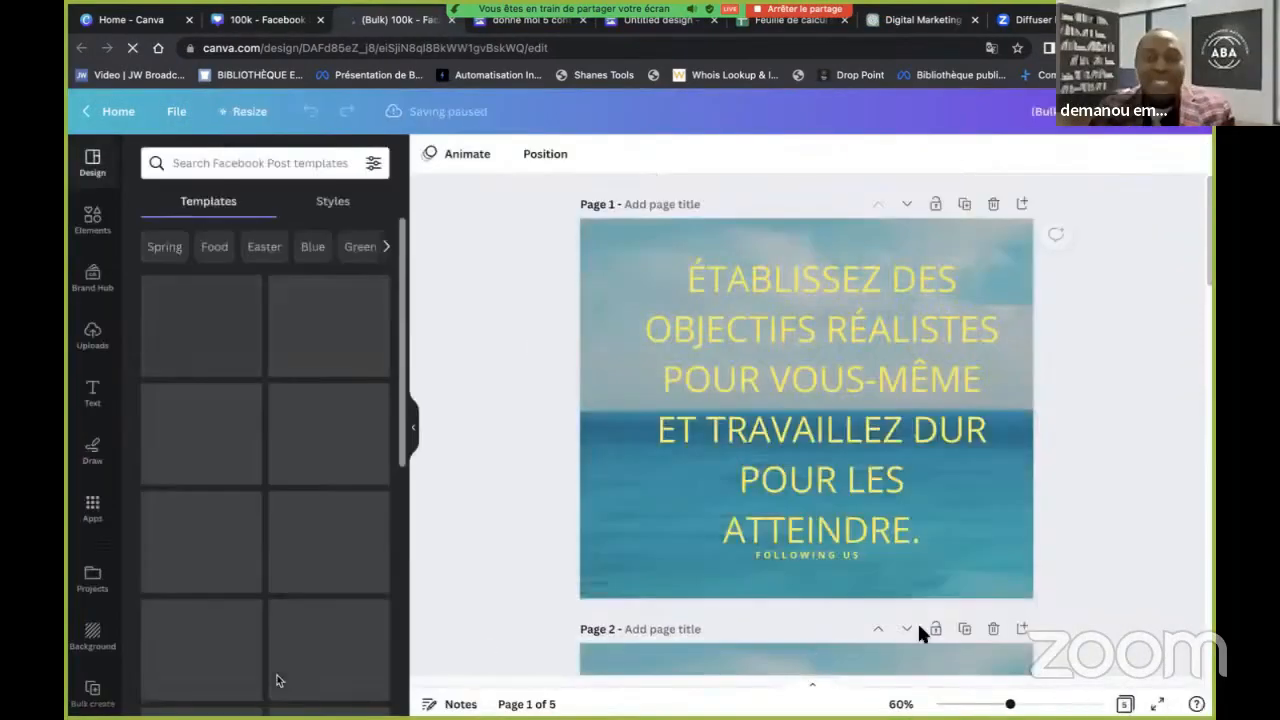
scroll(921, 531, "down", 2)
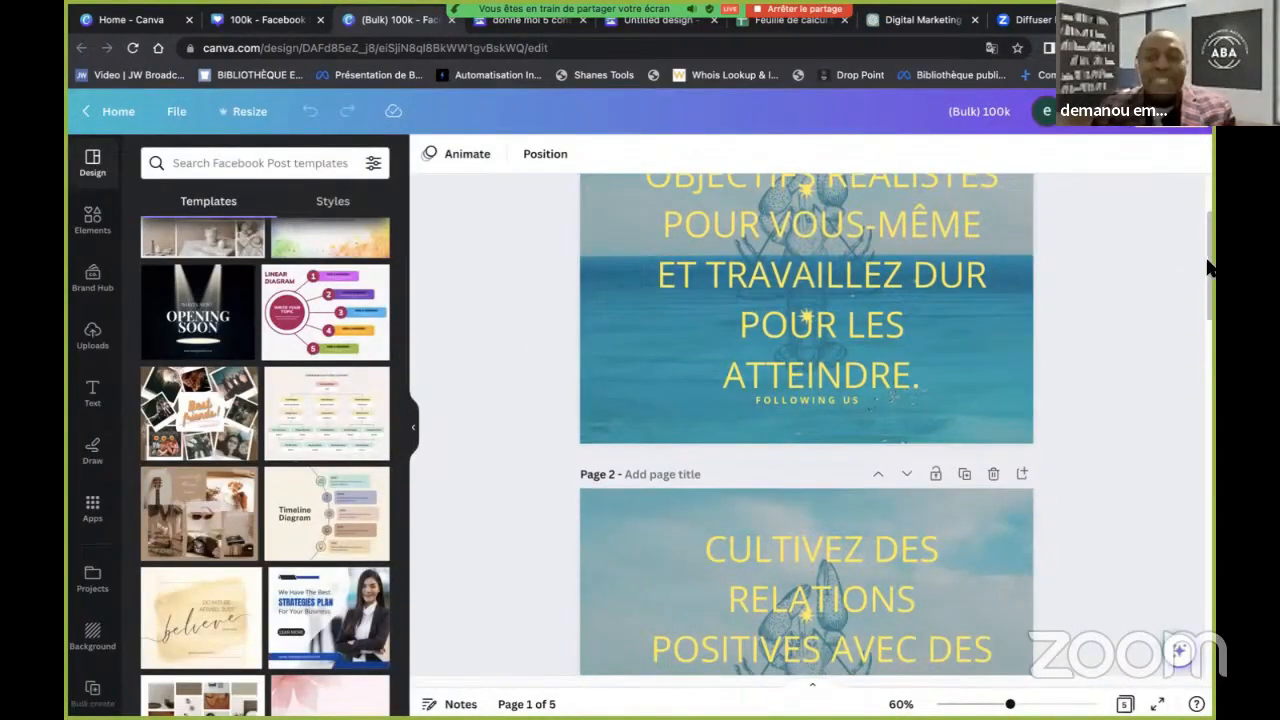
left_click_drag(1208, 266, 984, 176)
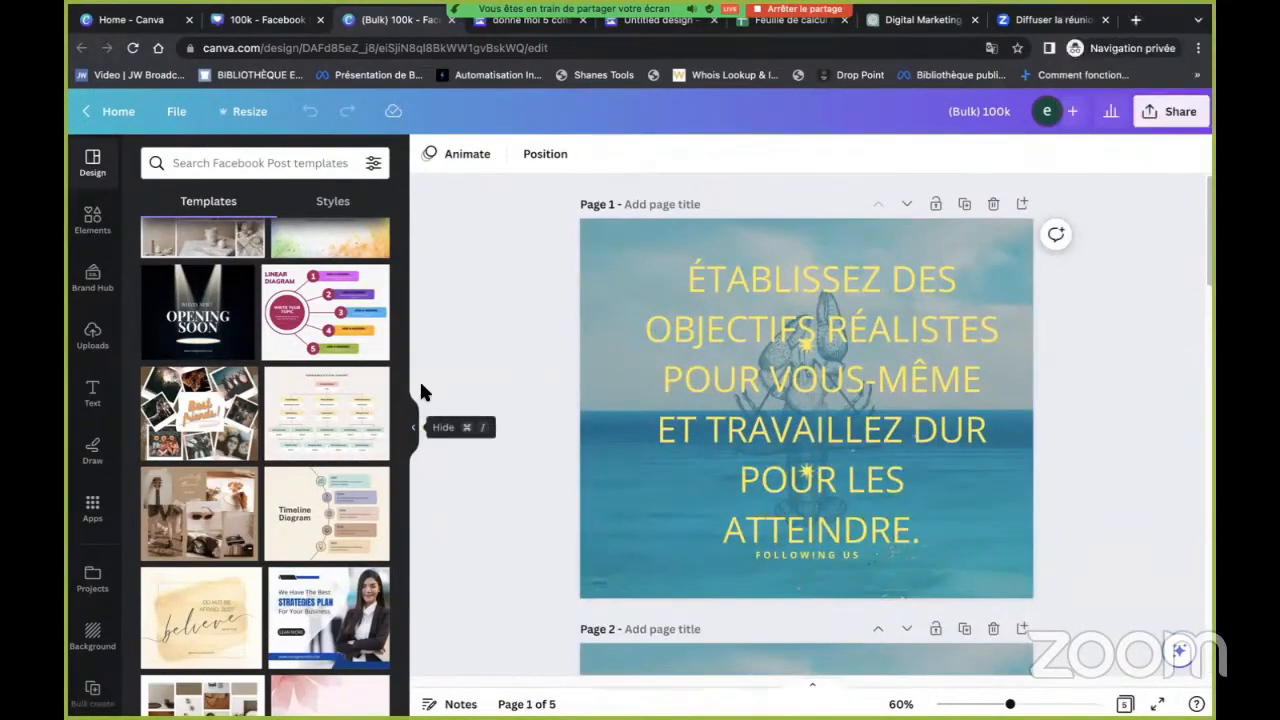
Hide the side panel, review the generated pages and move the tip text on page 3 slightly upward
left_click(413, 432)
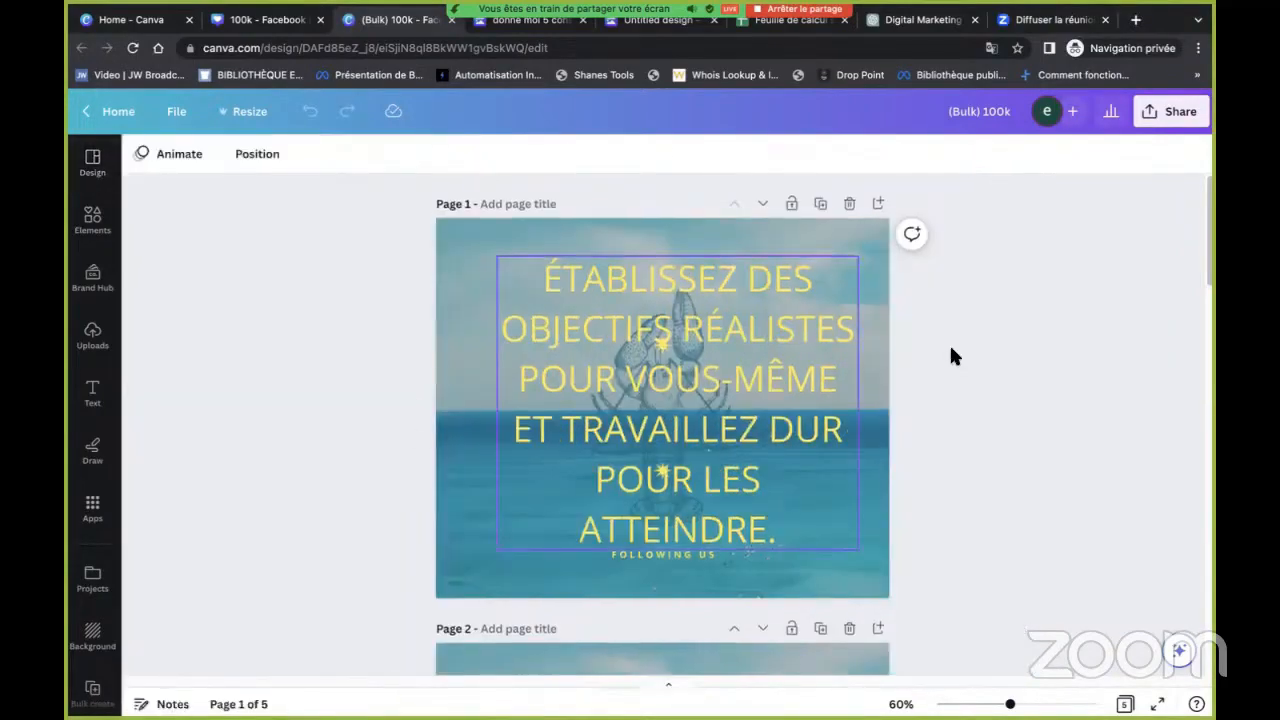
scroll(952, 355, "down", 5)
scroll(886, 364, "down", 3)
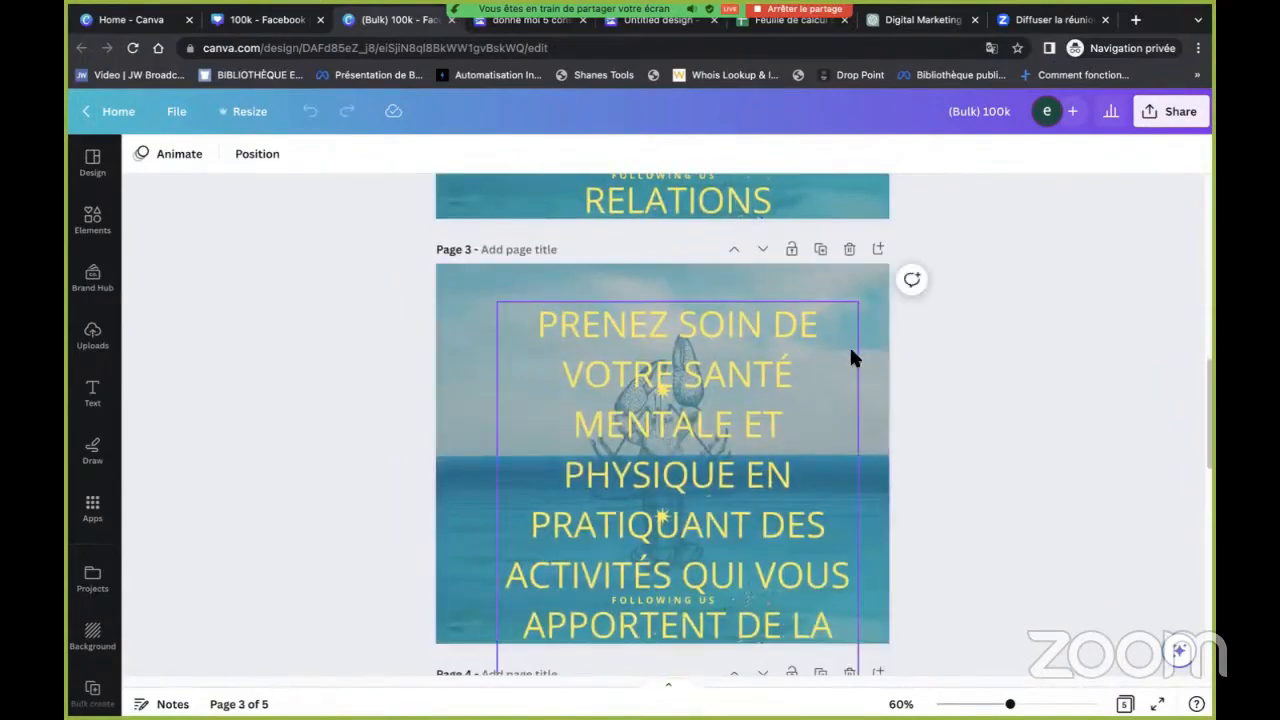
left_click(849, 337)
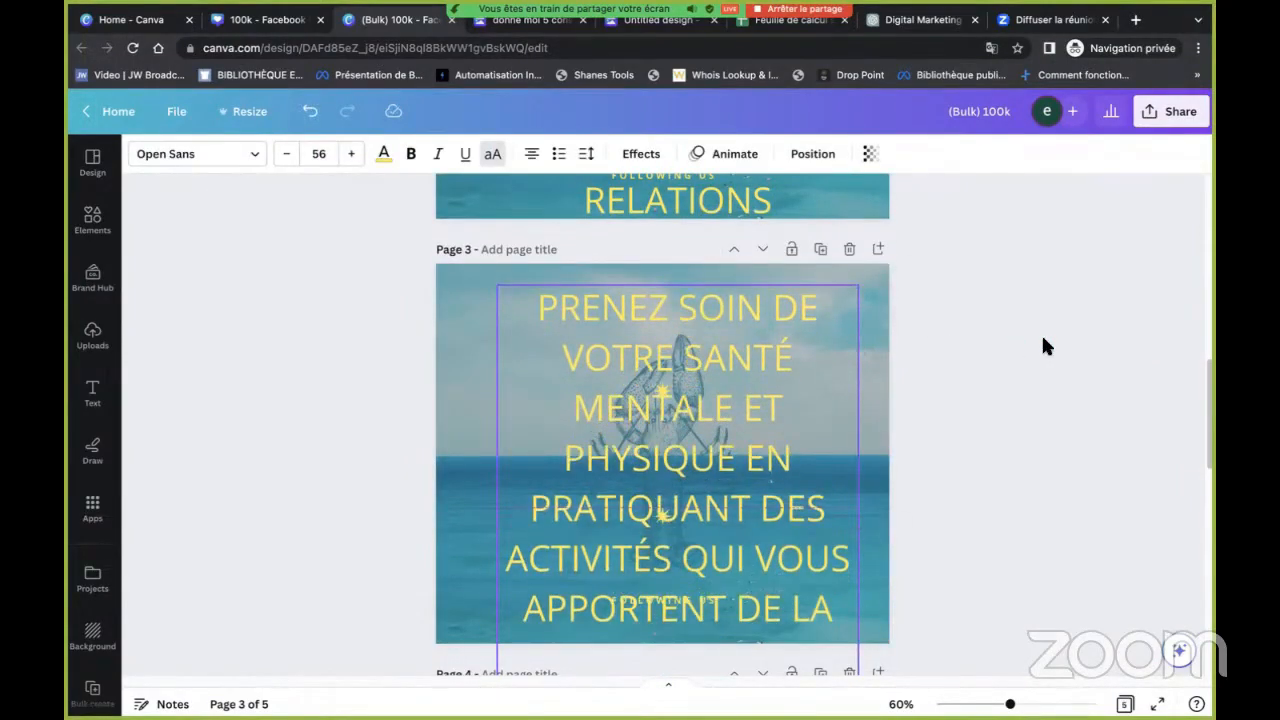
scroll(1041, 340, "up", 4)
scroll(998, 334, "up", 3)
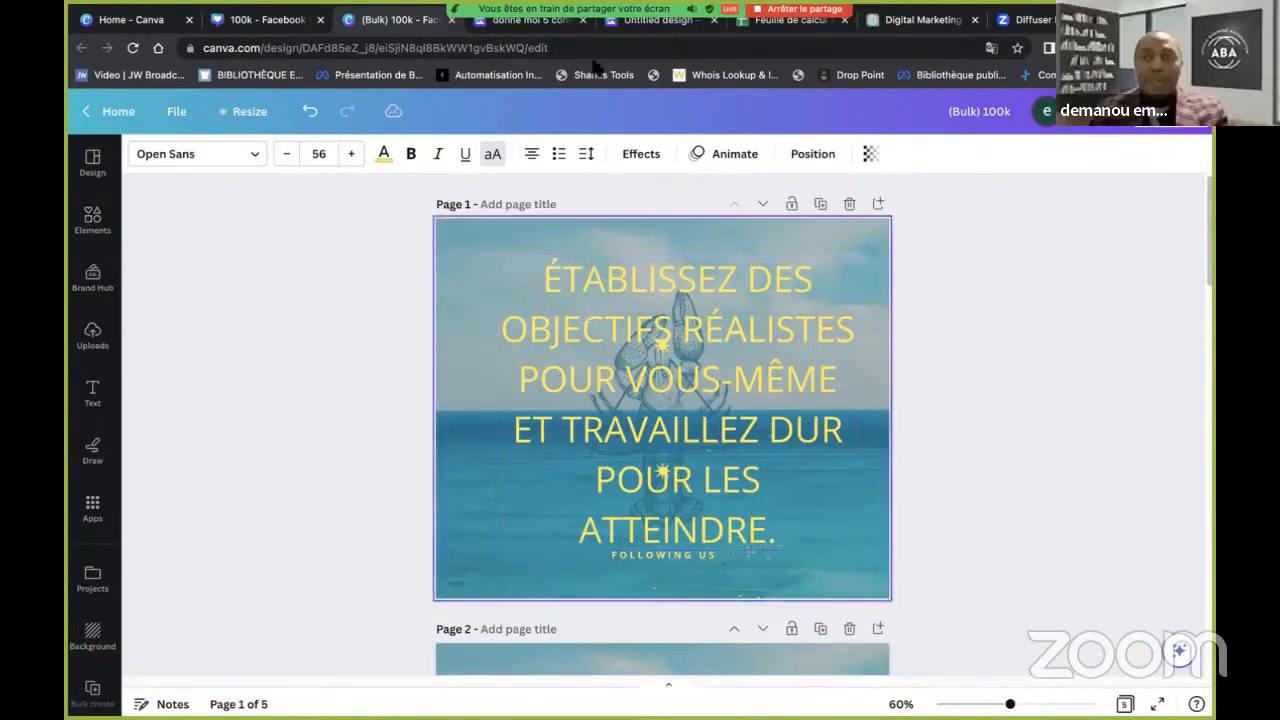
Switch to ChatGPT and submit the prompt "propose moi 5 livres best seller de john maxwell" in a new chat
left_click(922, 20)
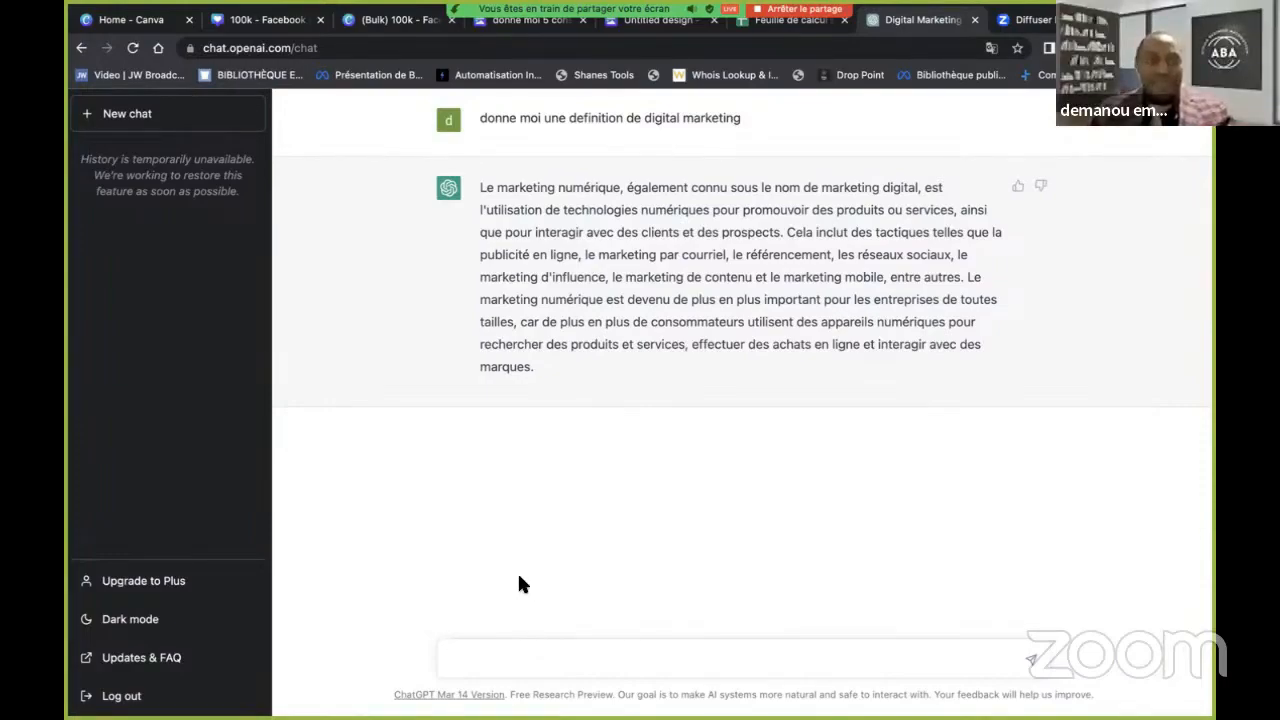
left_click(199, 131)
left_click(597, 660)
type("propose moi")
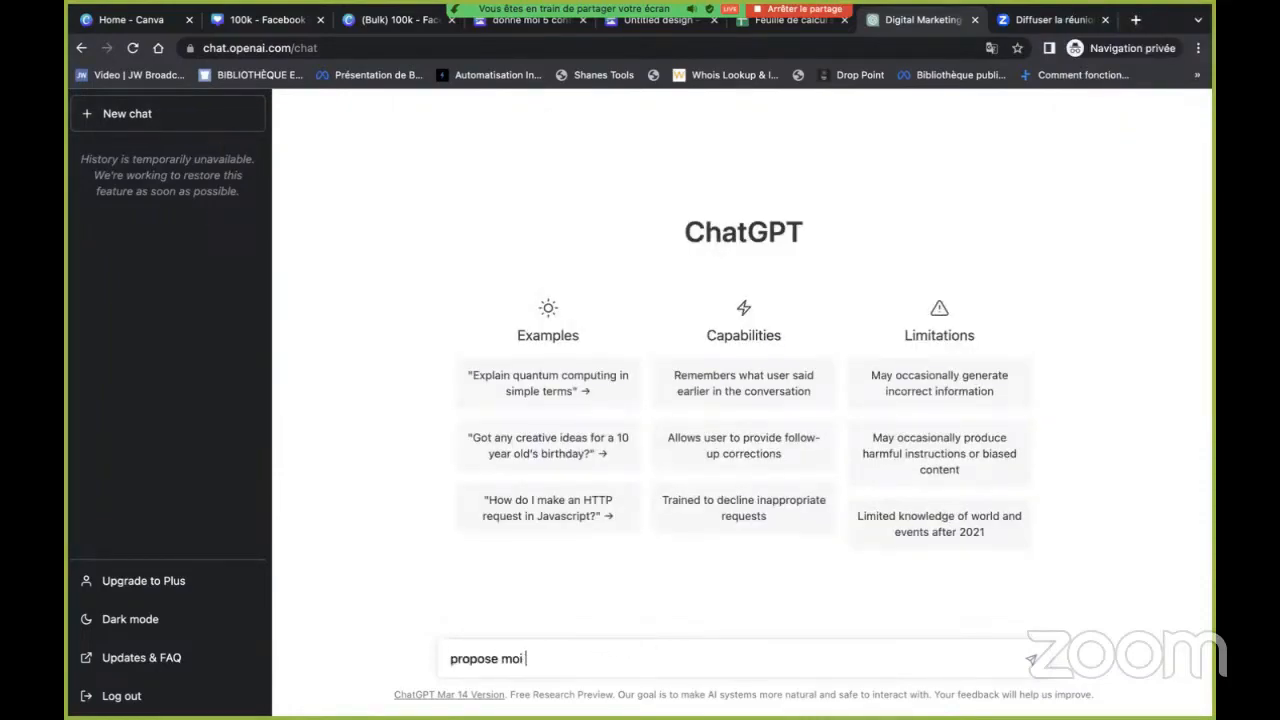
type(" 5 livre ")
type(" best seller ")
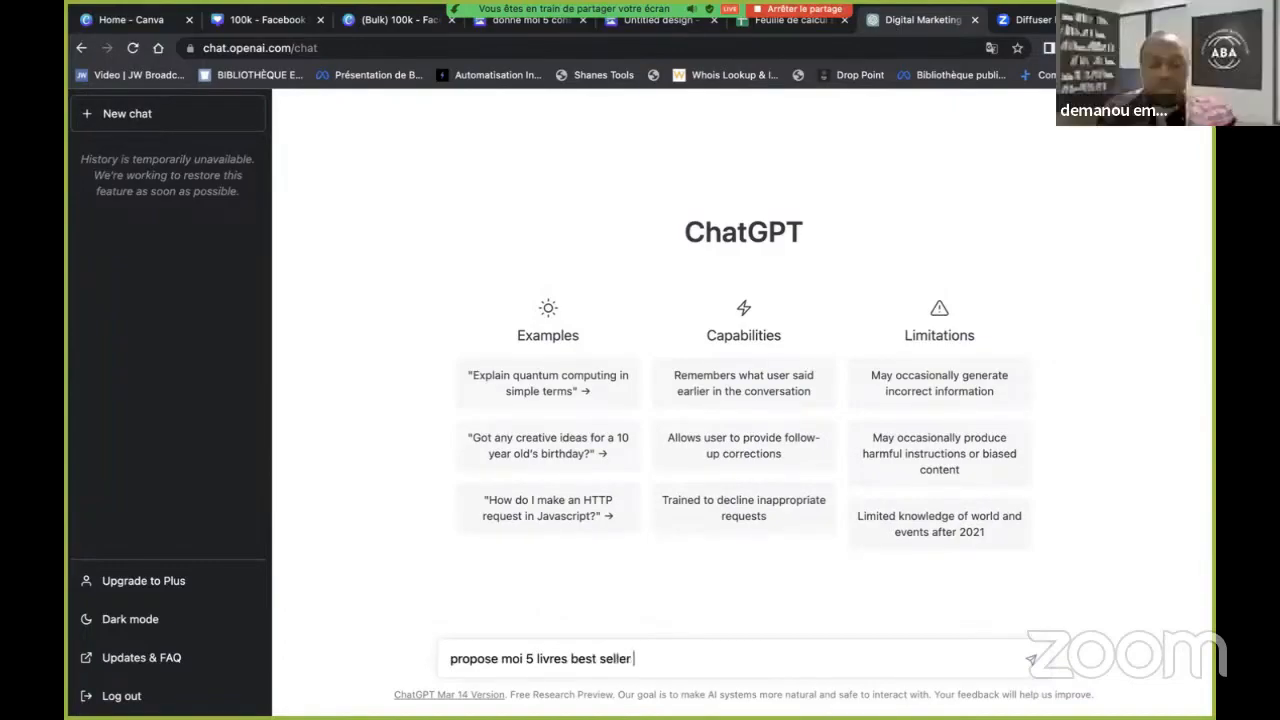
type("de john maxwel")
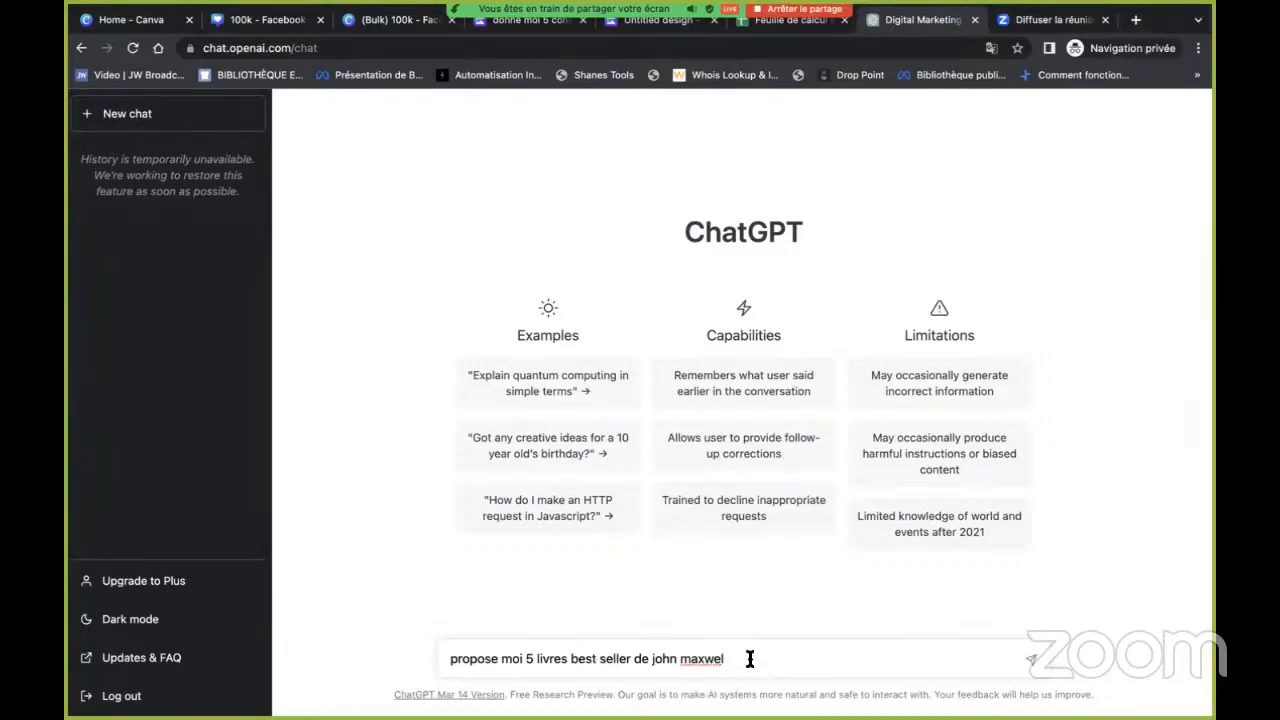
type("l")
left_click(1022, 648)
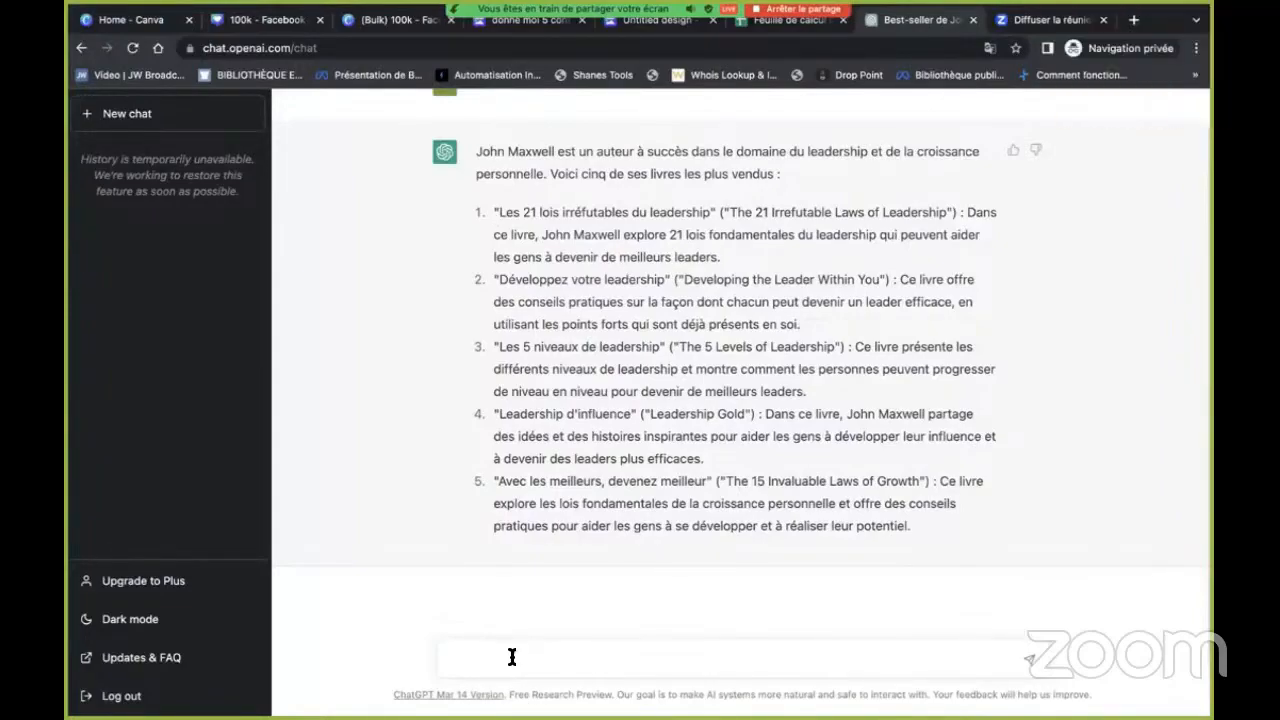
Begin the follow-up prompt with "pour chaqu'un de ces livres, propose moi 3 citations que les gens trouvent populaires."
type("pour chaqu'un de ces livres, ")
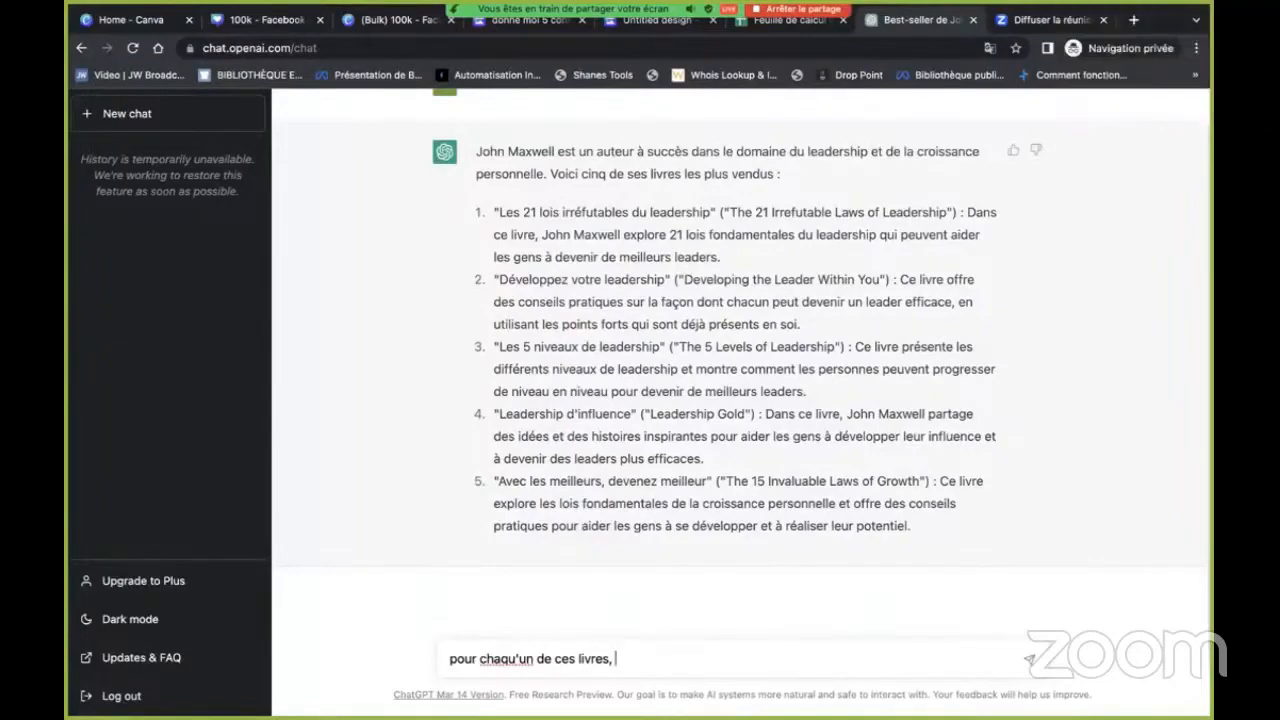
type("propose moi 3 citation")
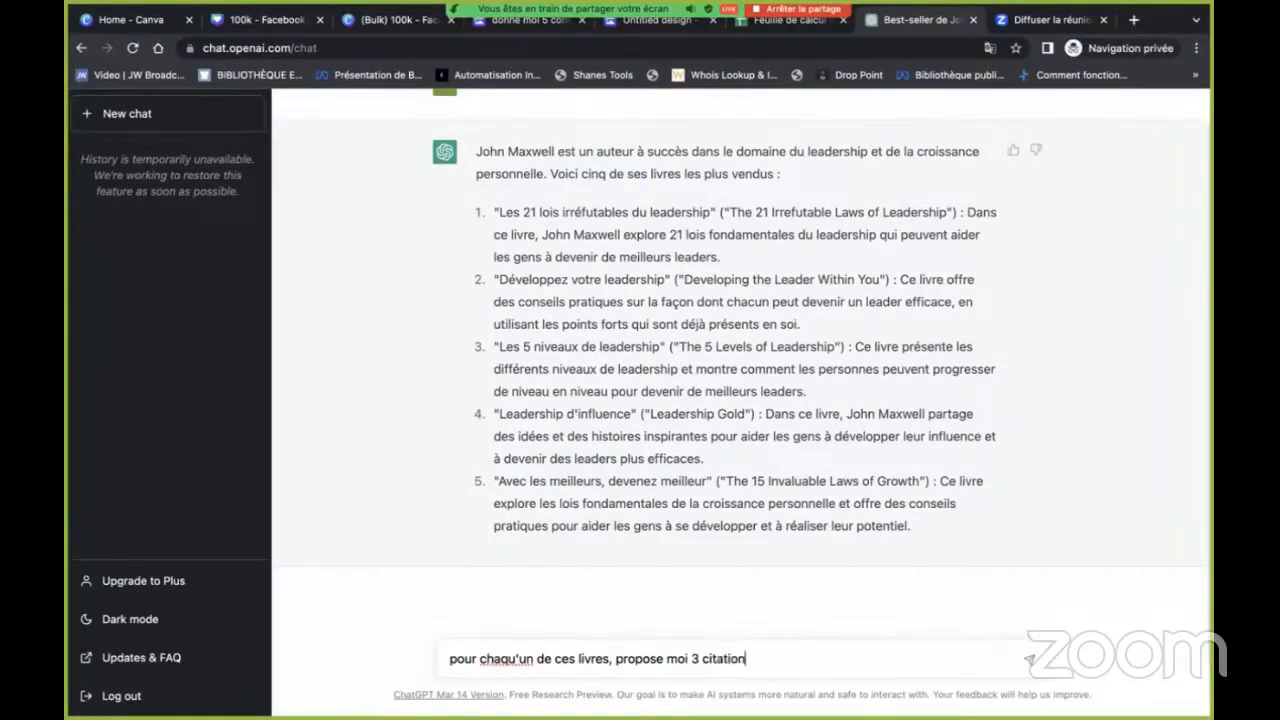
type("s que les gens trouvent populaires")
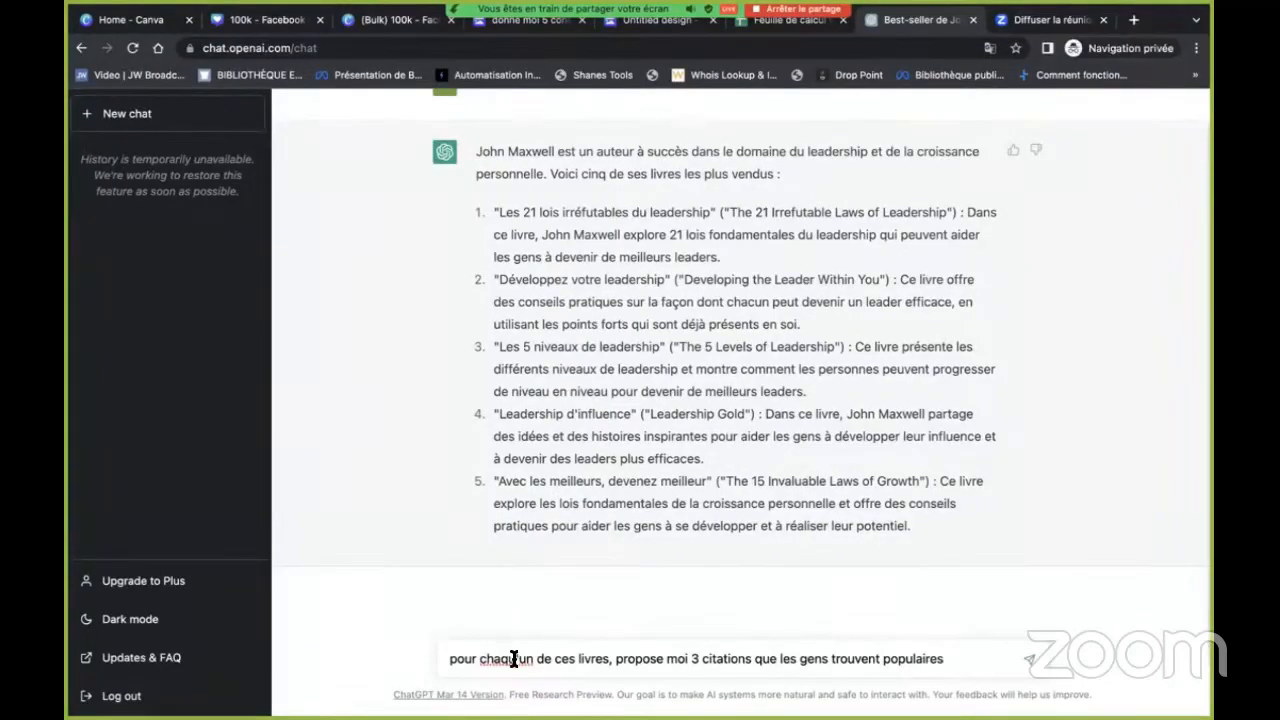
type(".")
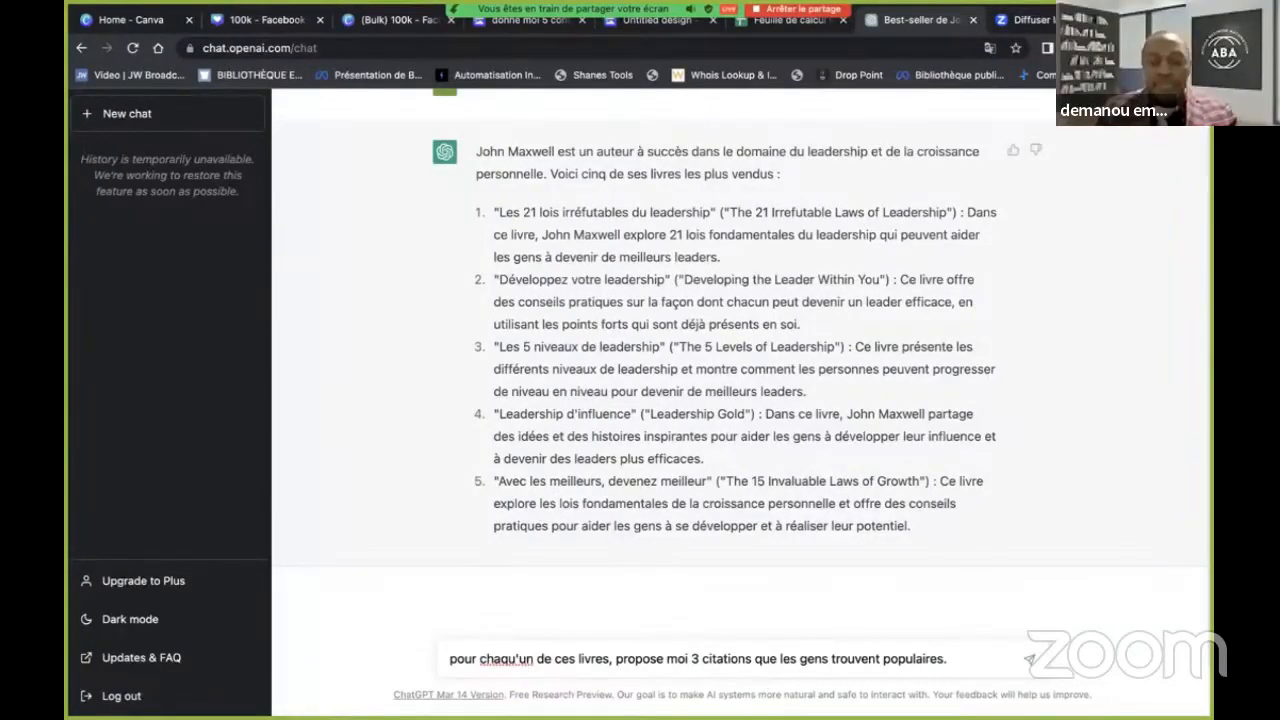
Add "j'aimerais que tu organise les 15 citations dans un tableau et le tableau doit être structurée comme suit :" to the prompt
type(" j'aimerais que tu organise les 15 citations dans un tab")
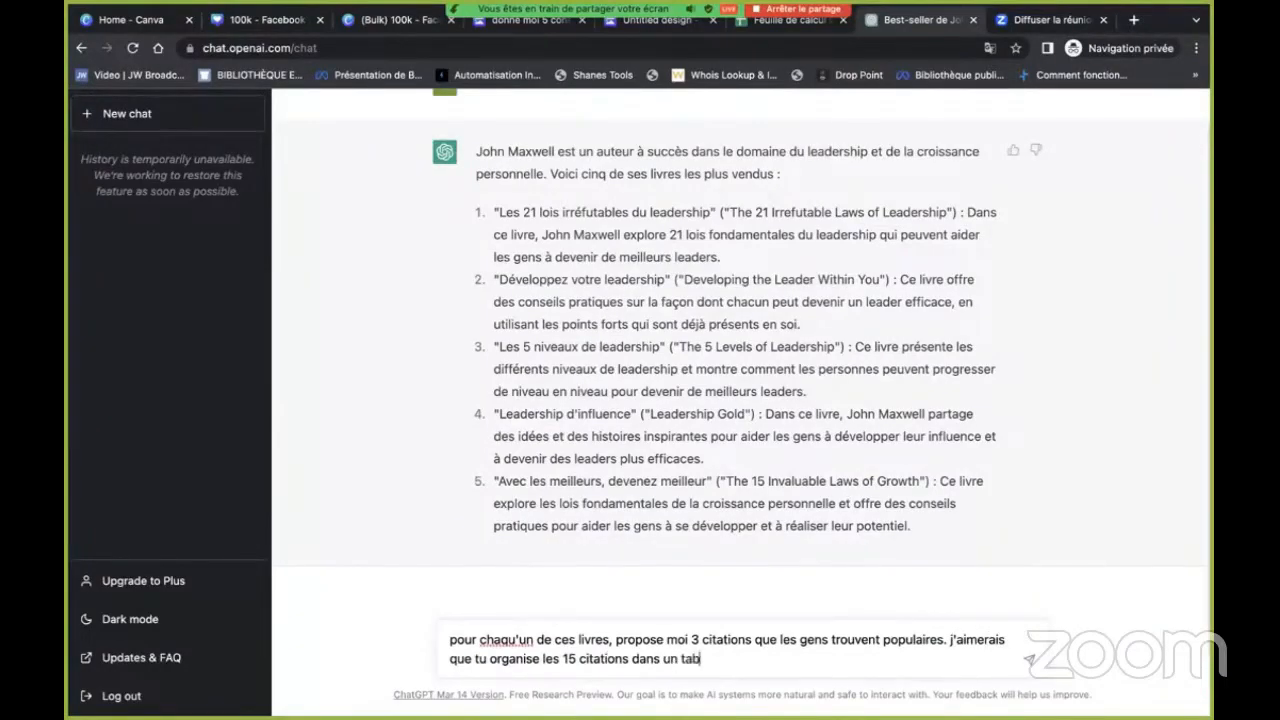
type("le")
type("au et le tableau doit etre ")
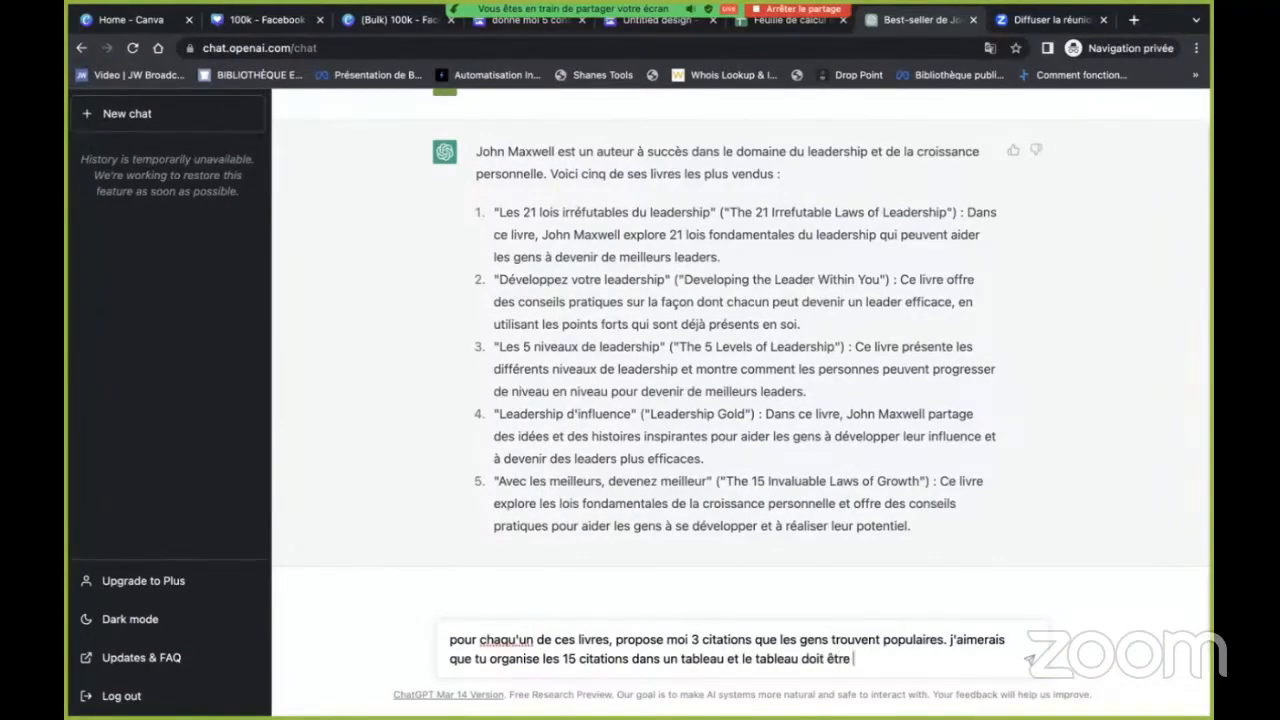
type("structurée comme suit : pr")
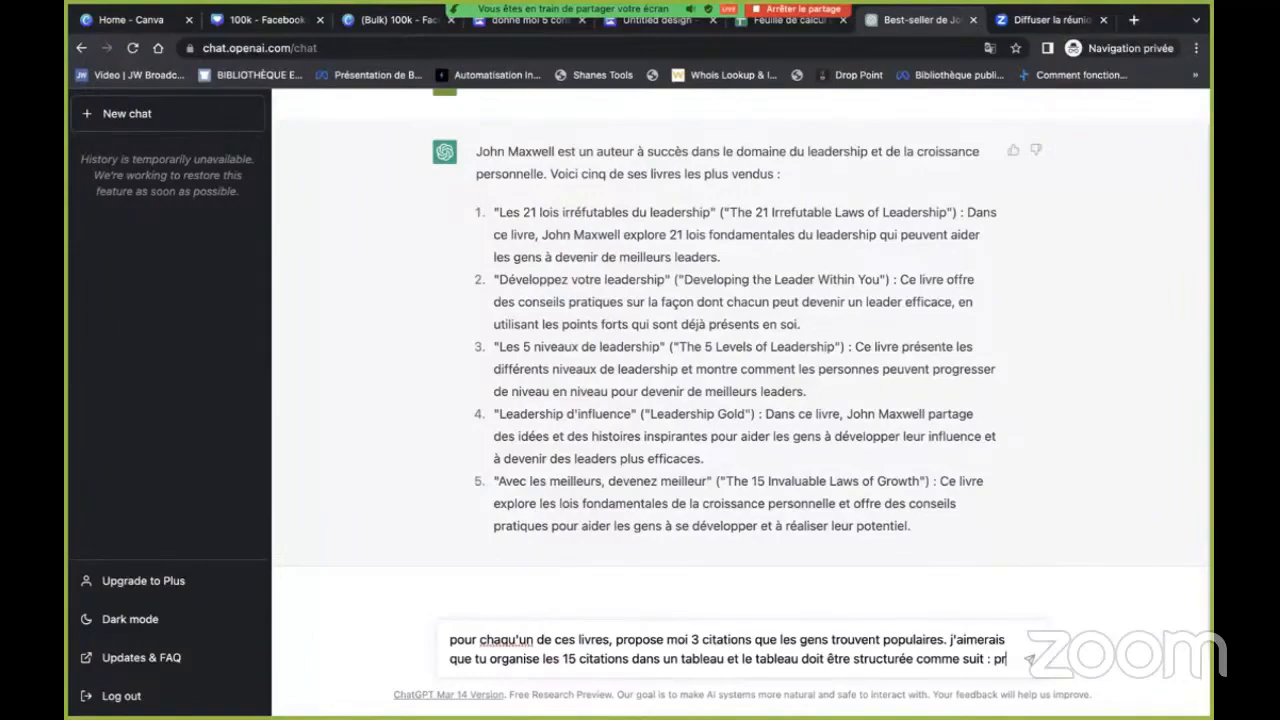
key("BackSpace")
key("BackSpace")
Specify "1ère colonne : Numéro de la citation" in the prompt and introduce the "2ème colonne"
type("onne : Numéro de la citation")
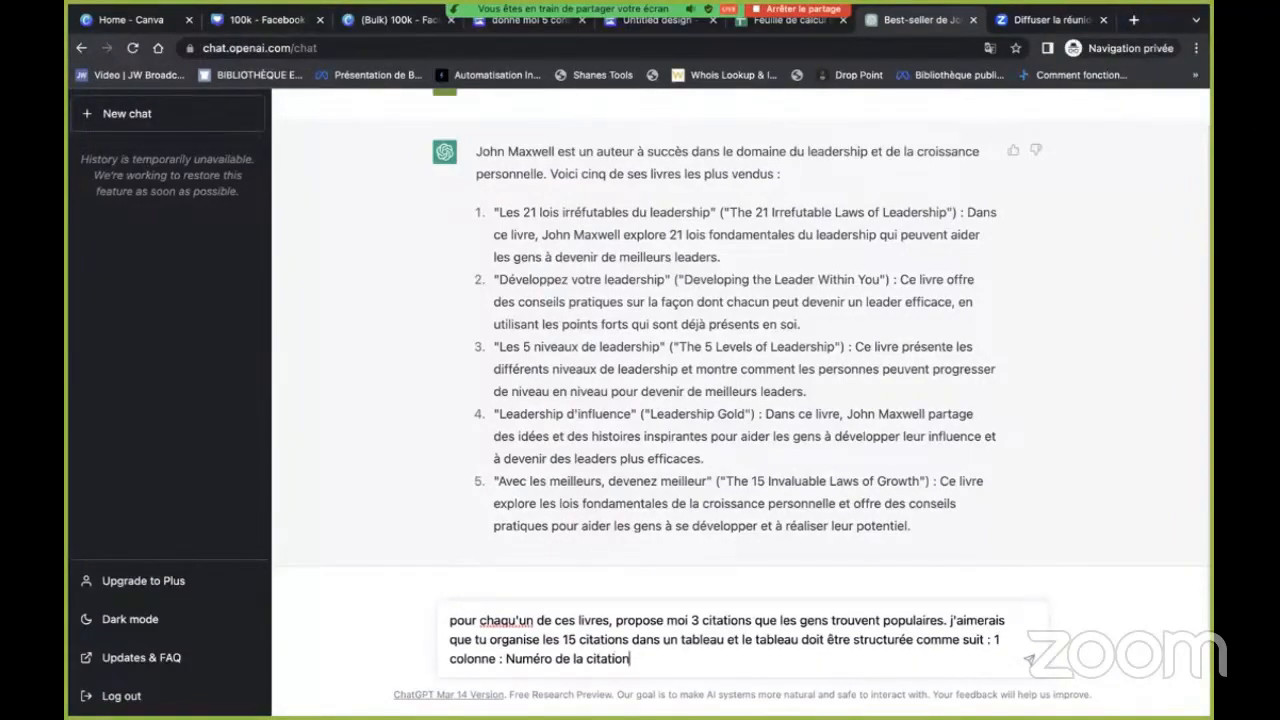
type("2")
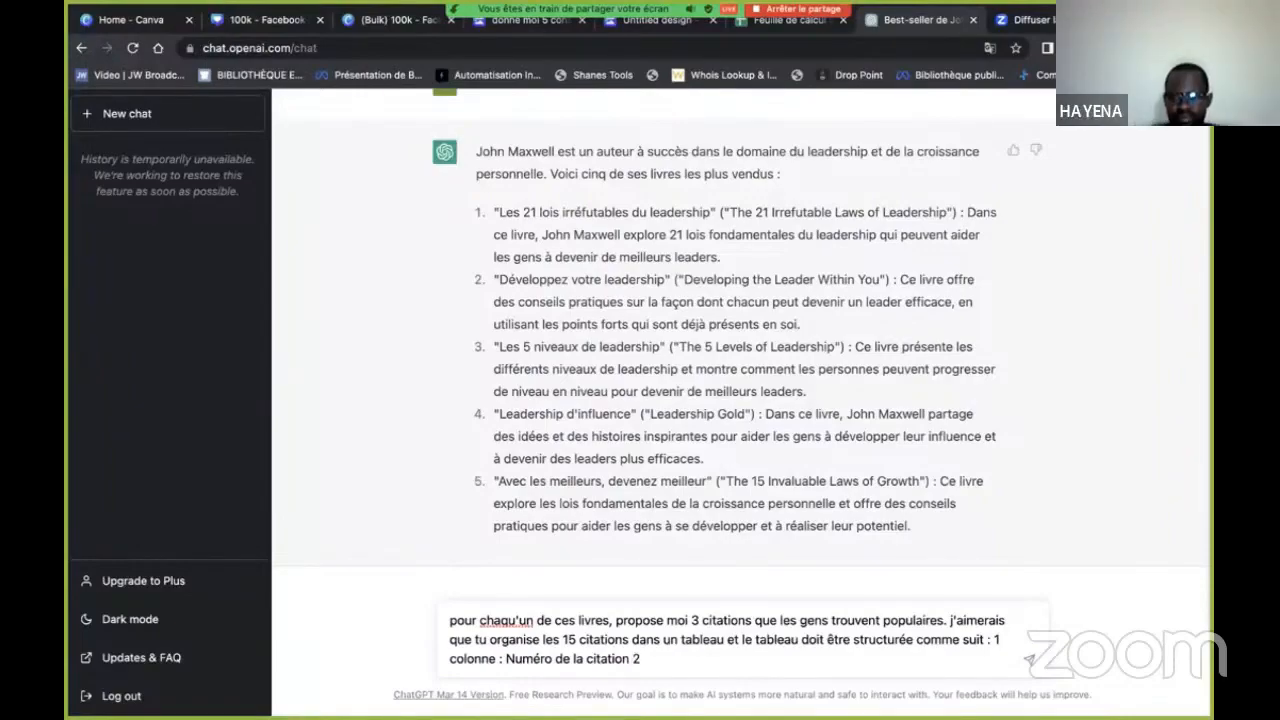
key("BackSpace")
key("BackSpace")
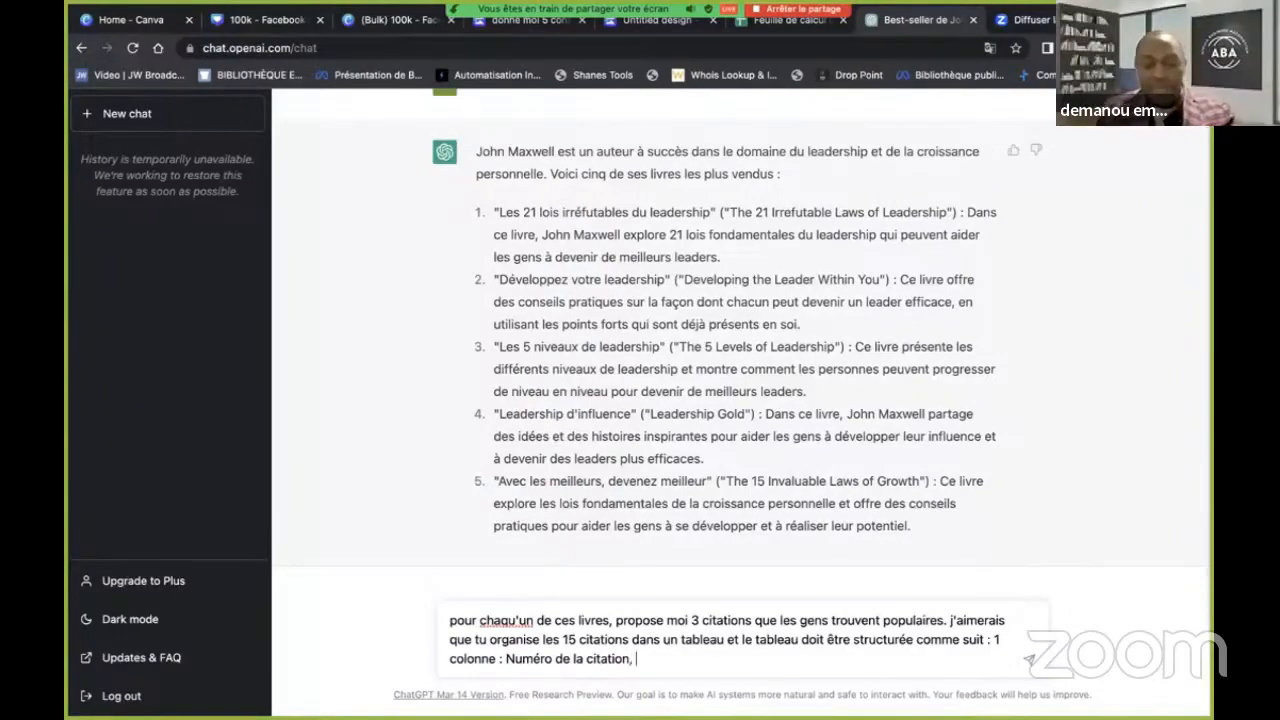
type(", 2")
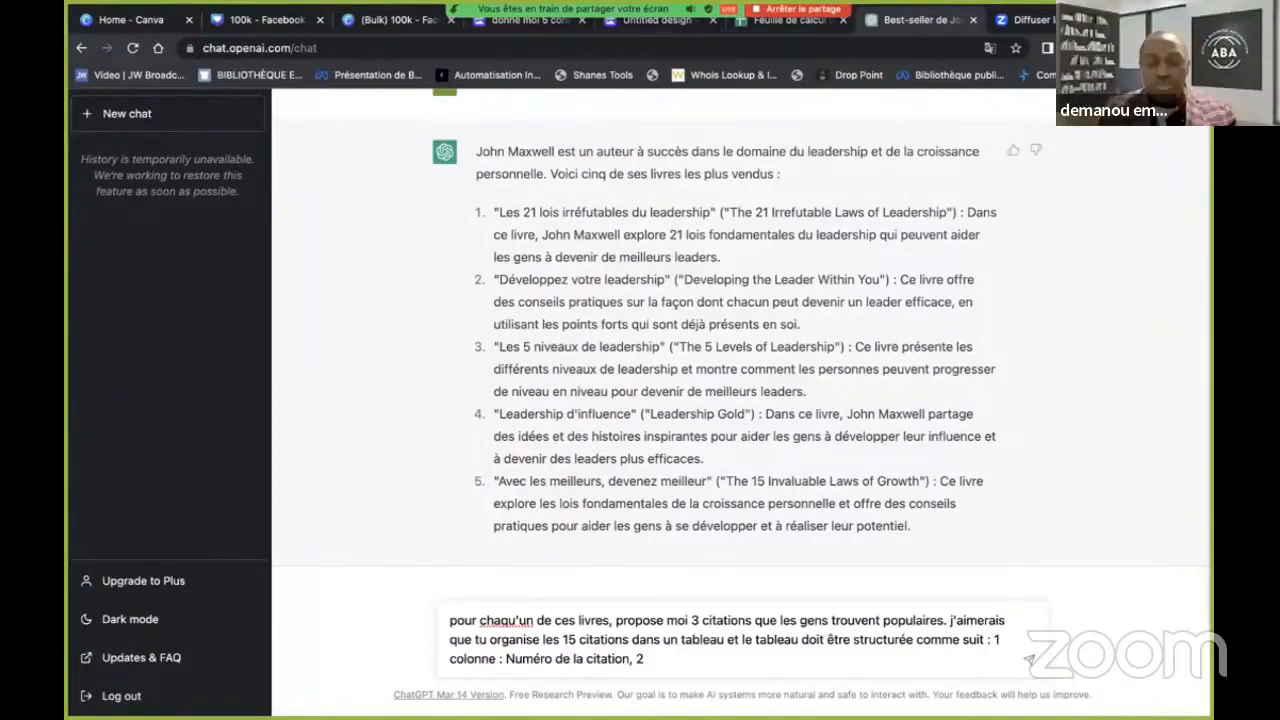
type(" colo")
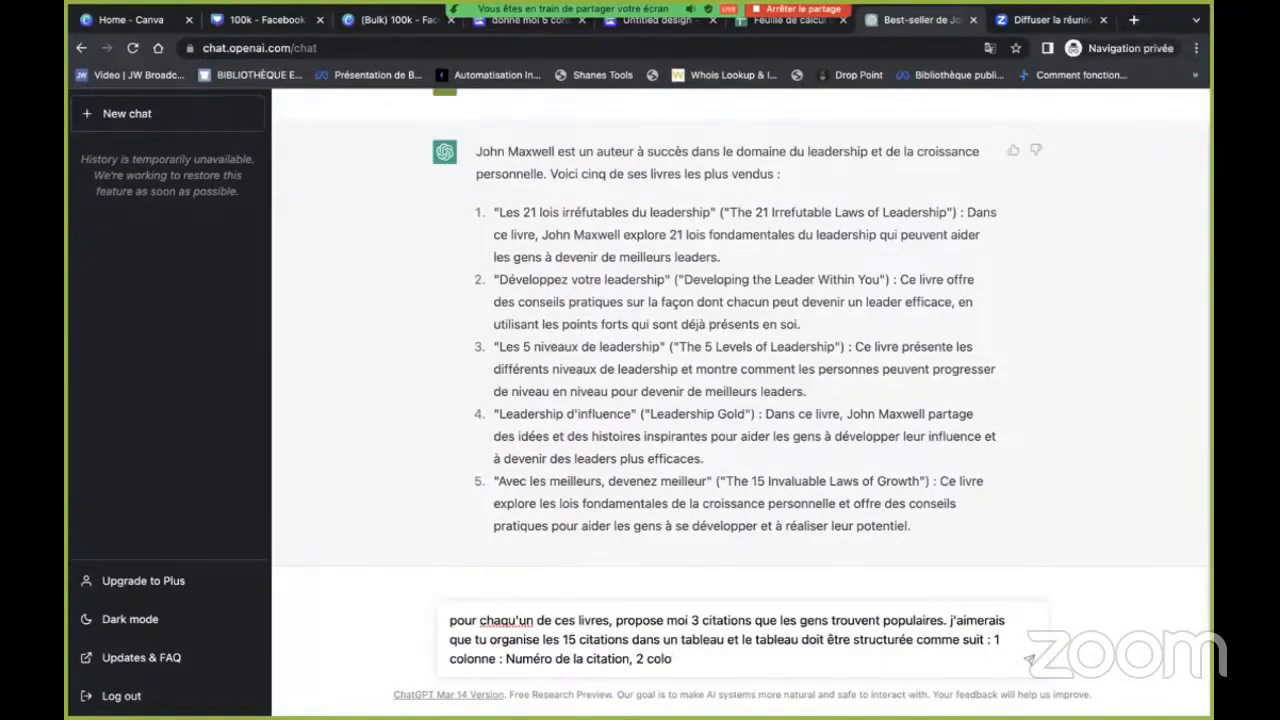
type("nne")
left_click(642, 659)
type("ème")
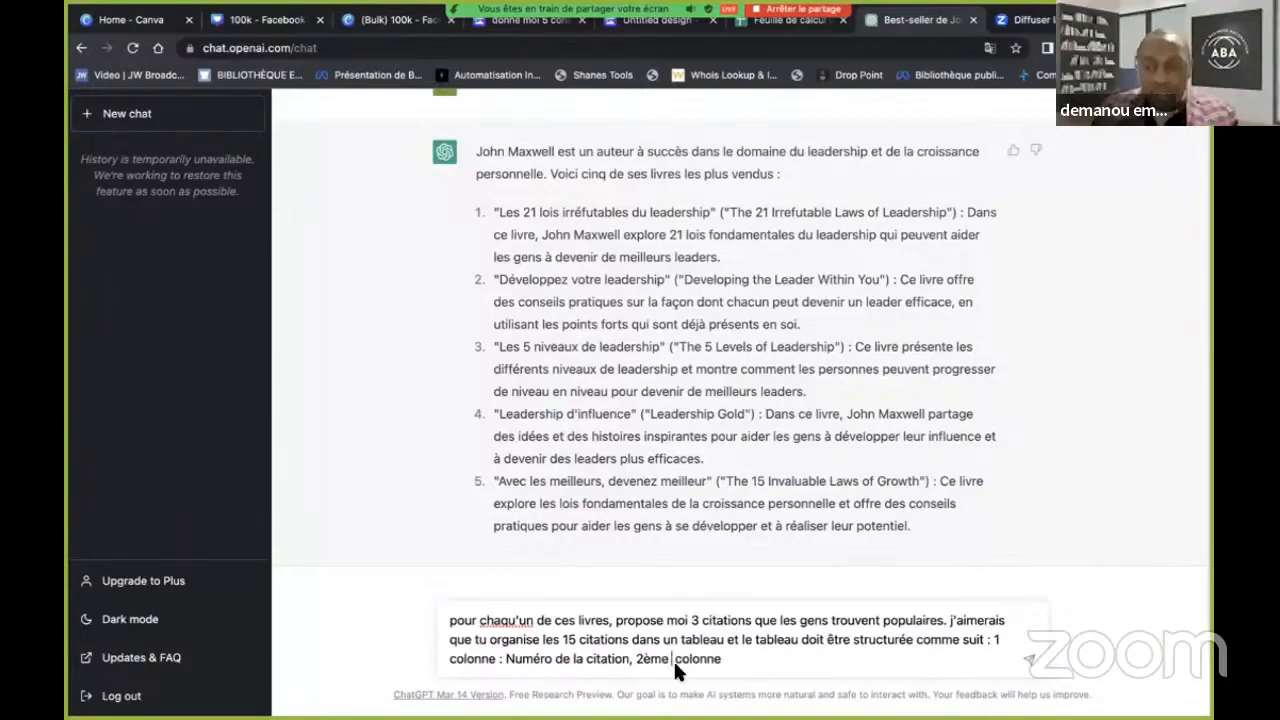
left_click(1001, 641)
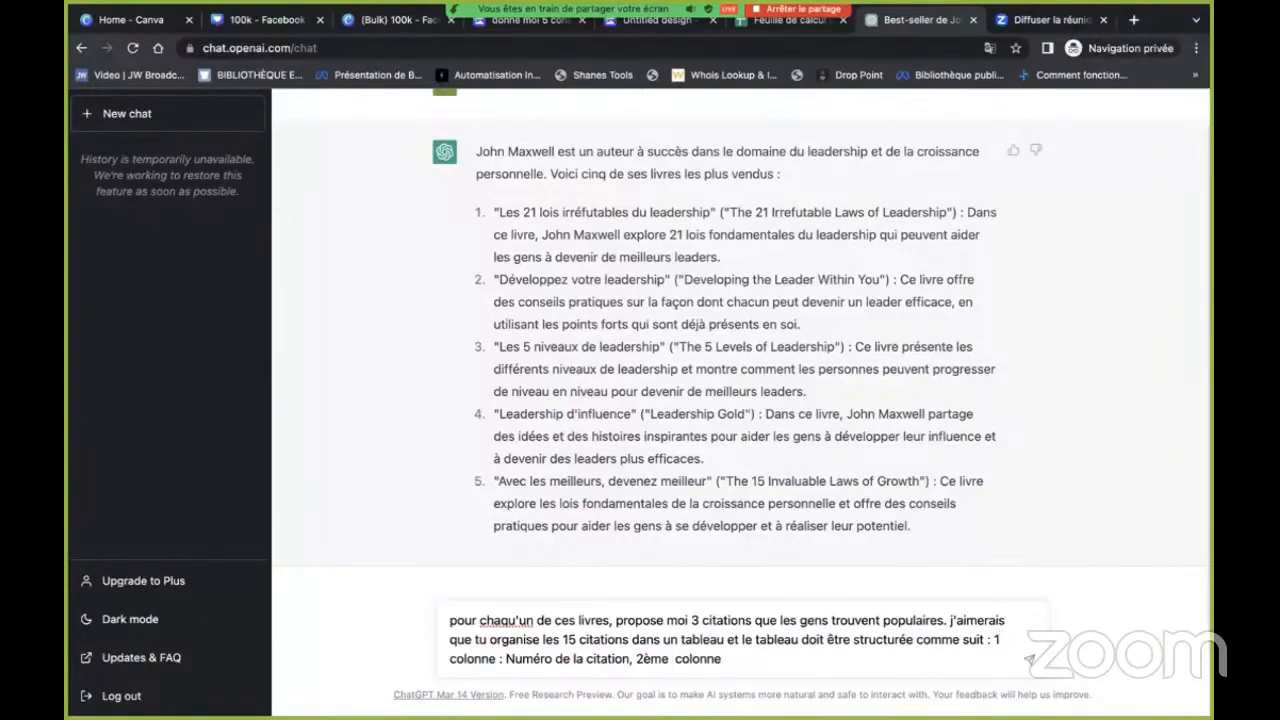
type("re")
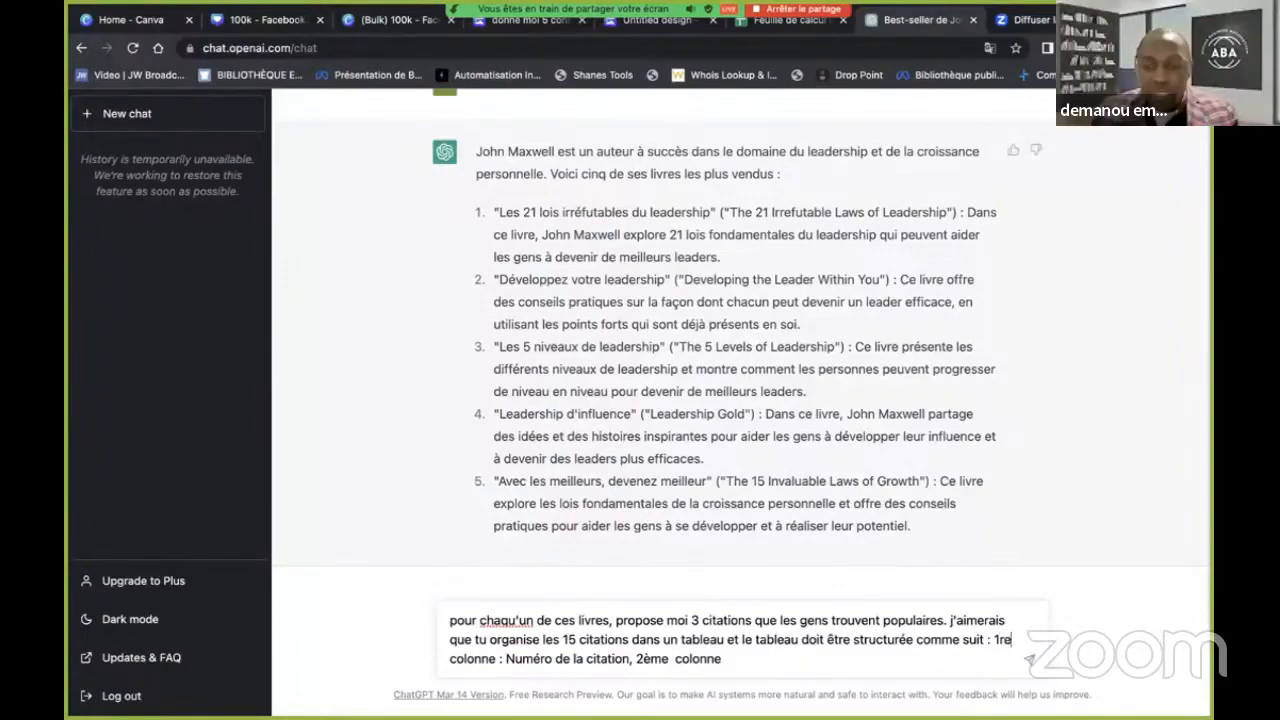
type("re")
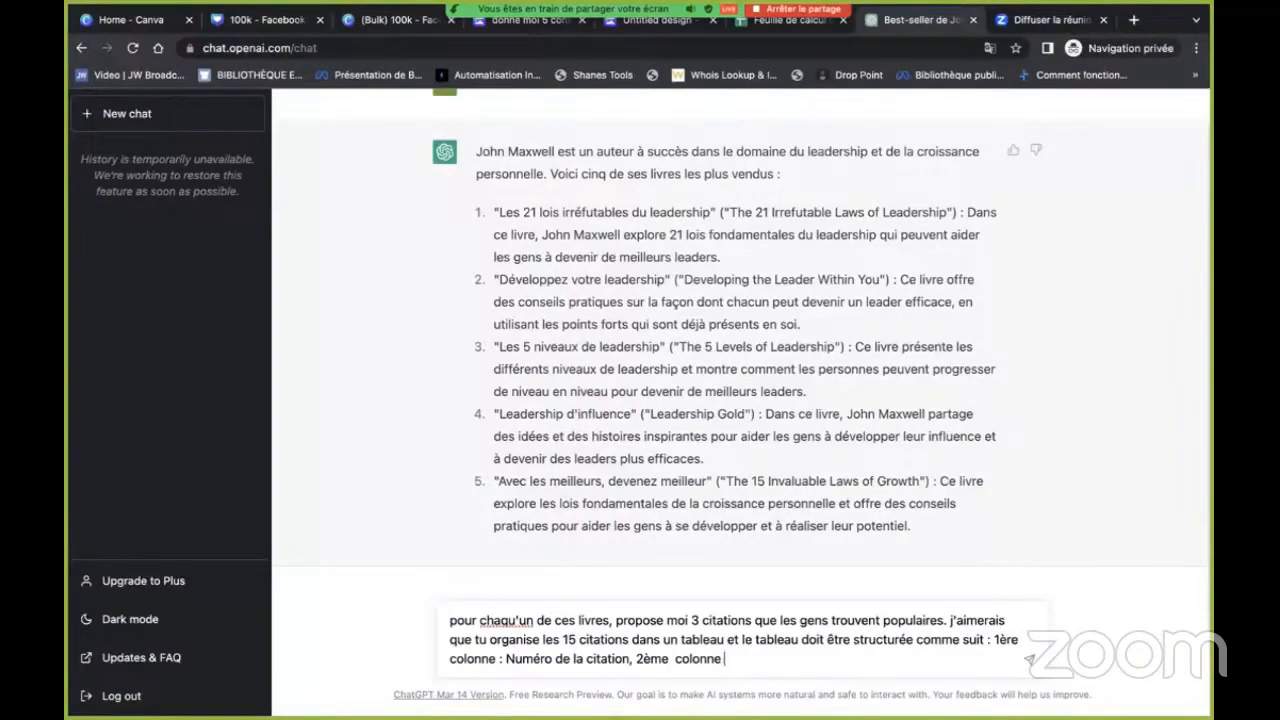
Define the second column as "le nom du livre" and the third as "la citation de john", ending the column list there
type(" : le nom du livre")
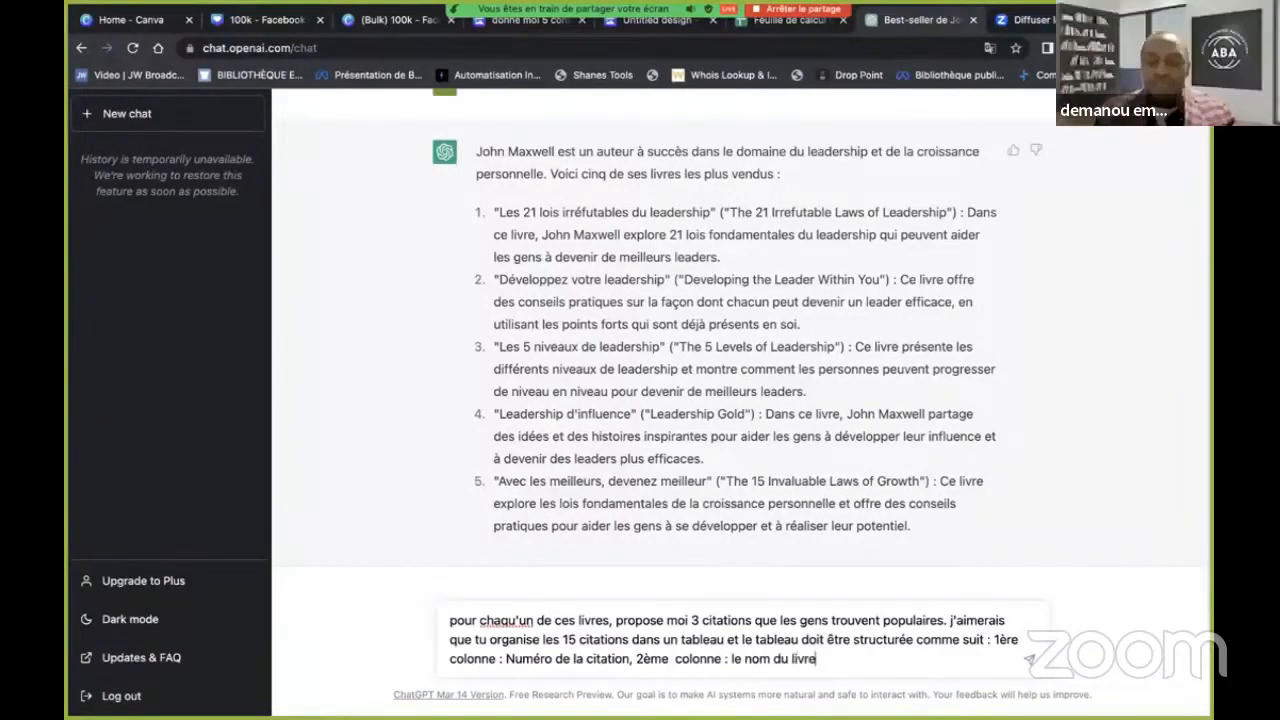
type(",")
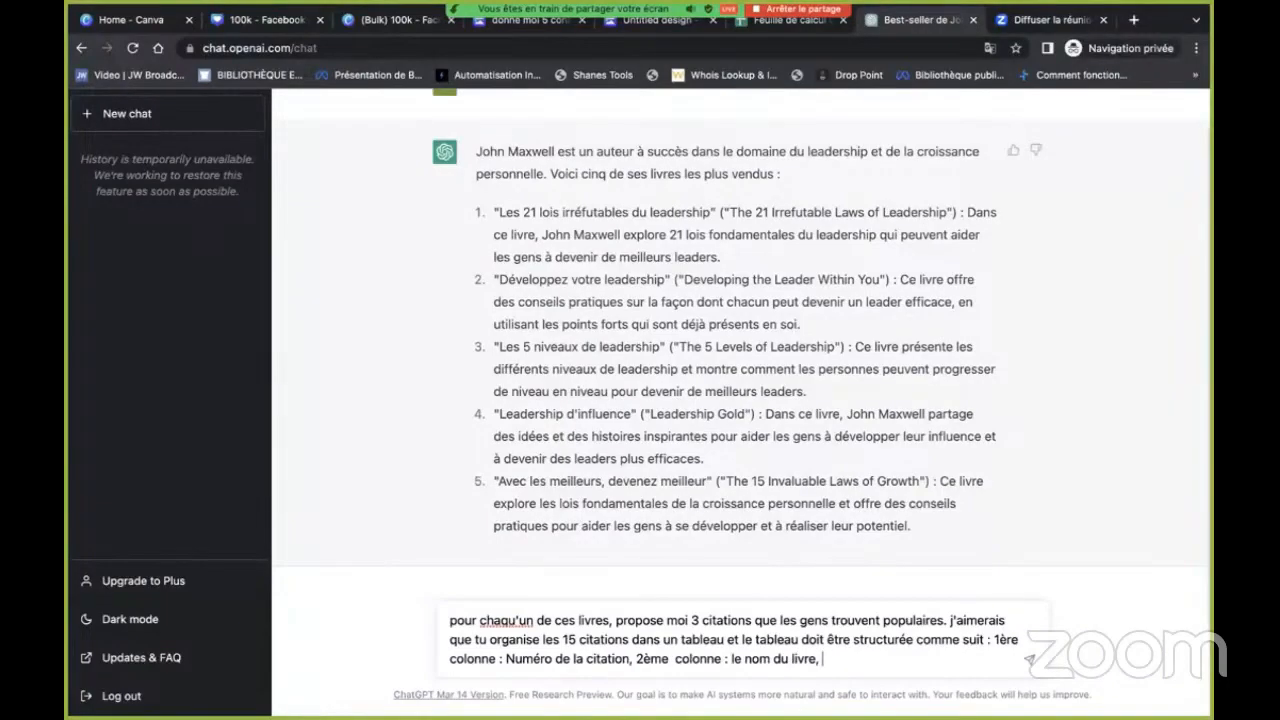
type(" 3ème colonne : la citan")
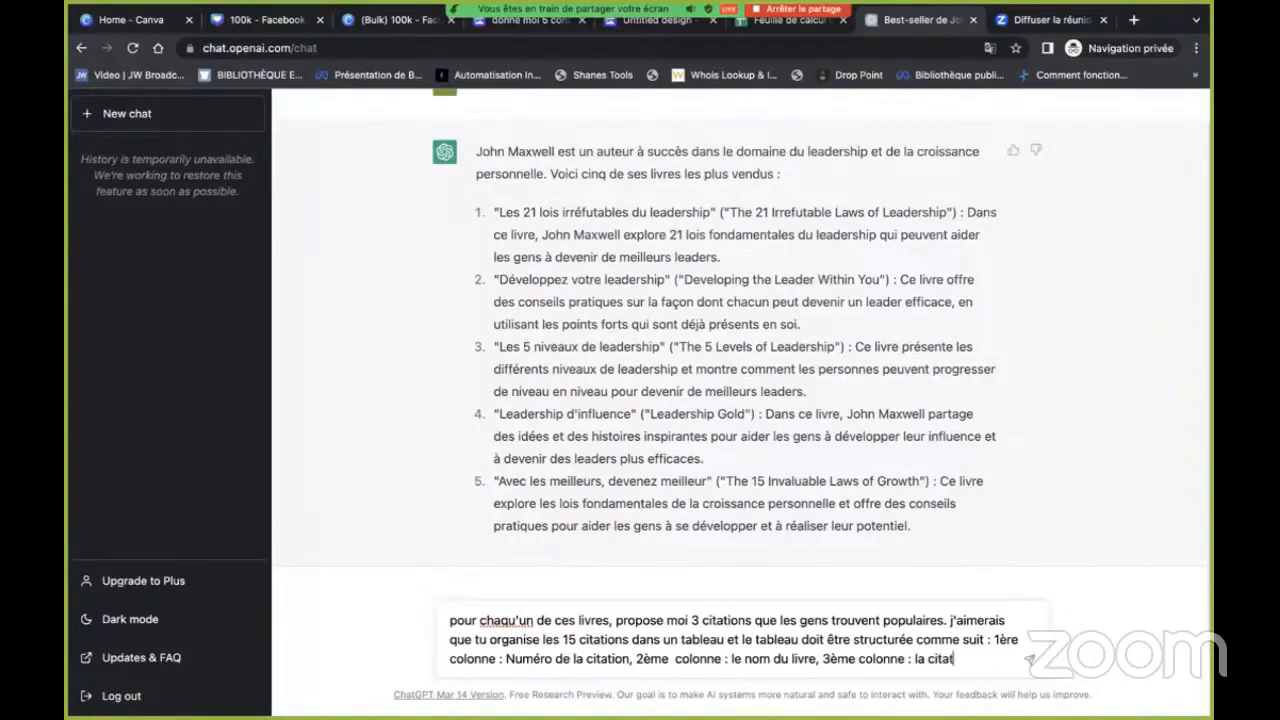
type("ion de john, 4eme")
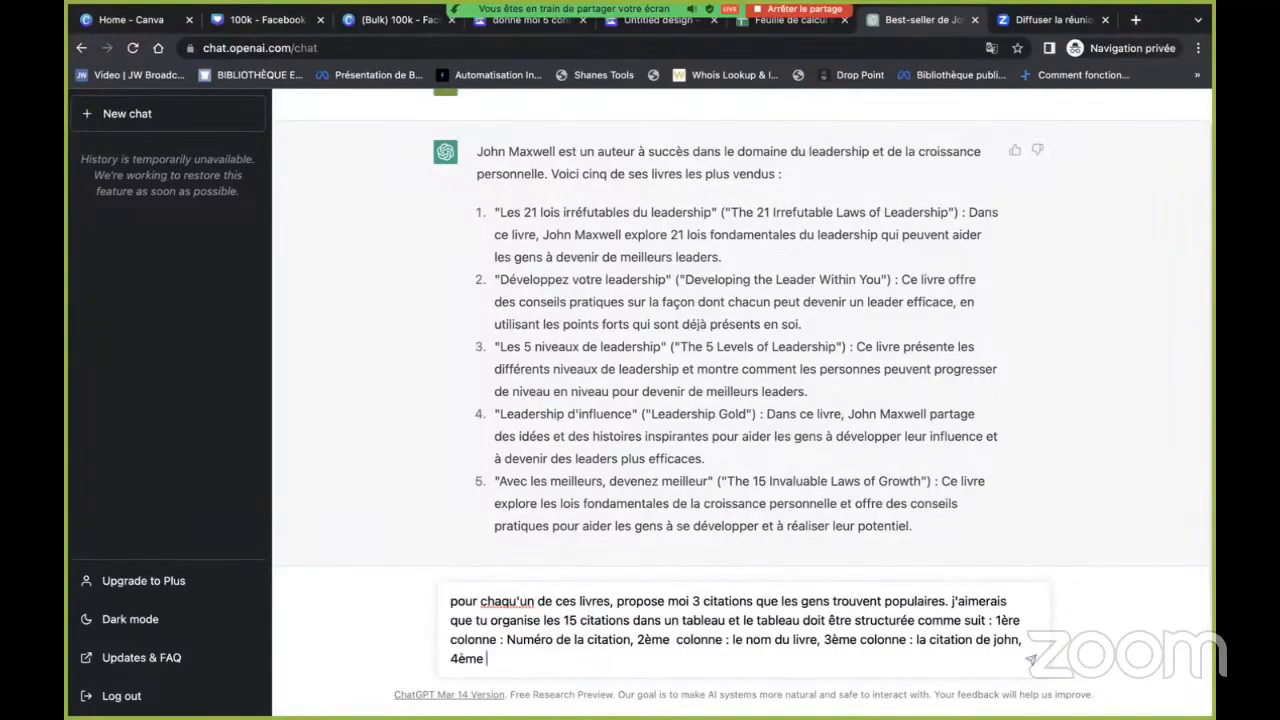
key("BackSpace")
key("BackSpace")
key("BackSpace")
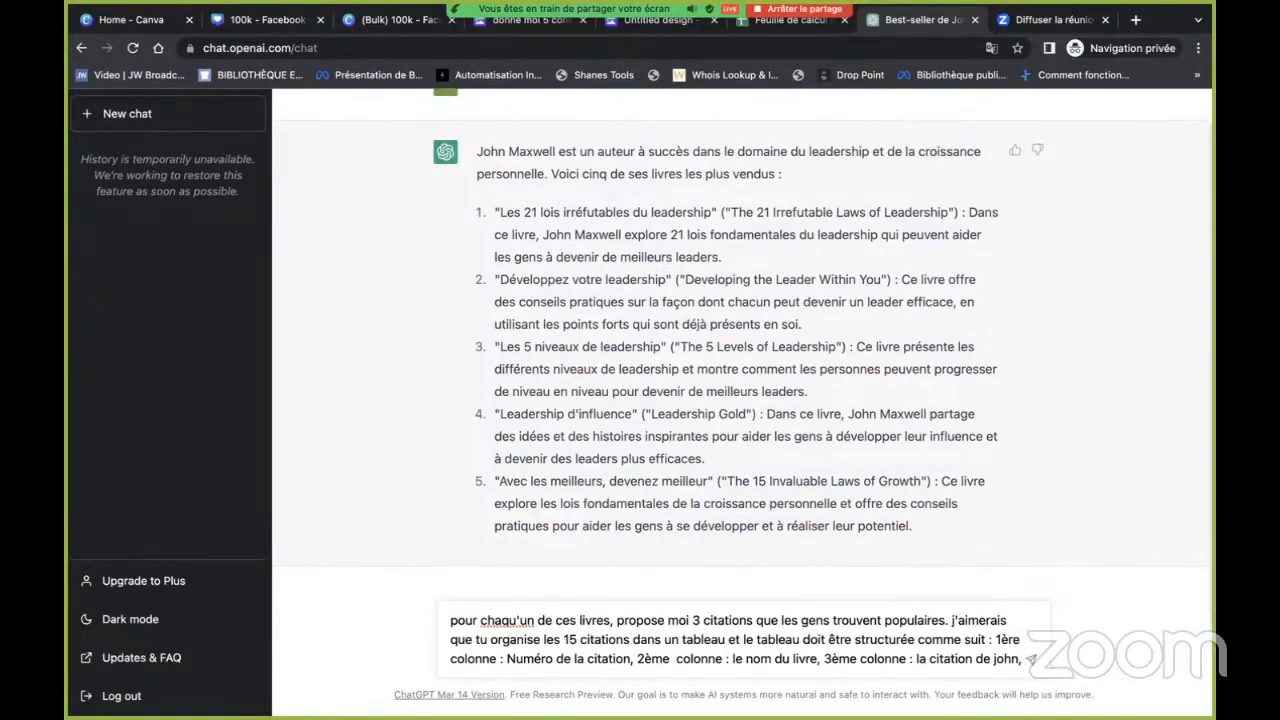
key("BackSpace")
Add "la citation doit être inférieure à 280 caractères. fais moi savoir que tu as compris la consigne" and submit the prompt
key("shift+Return")
type("la c")
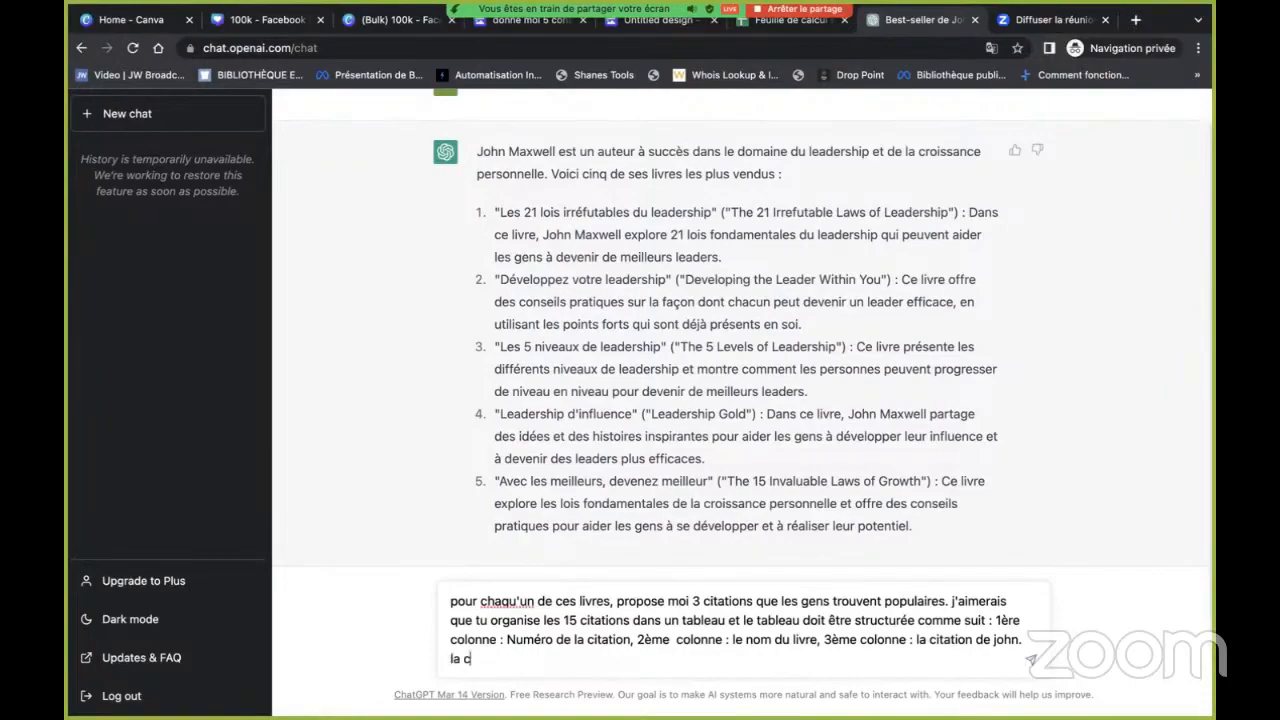
type("itation doit être inférieure à 25")
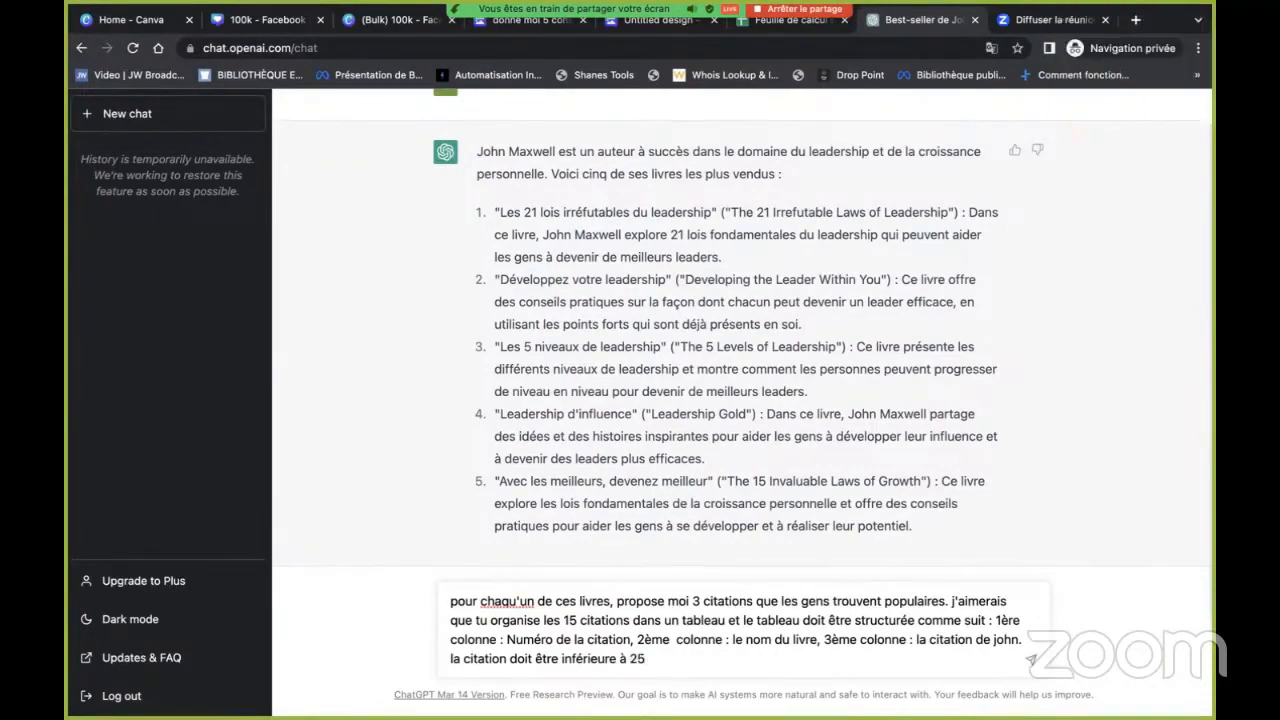
type("80 caractères")
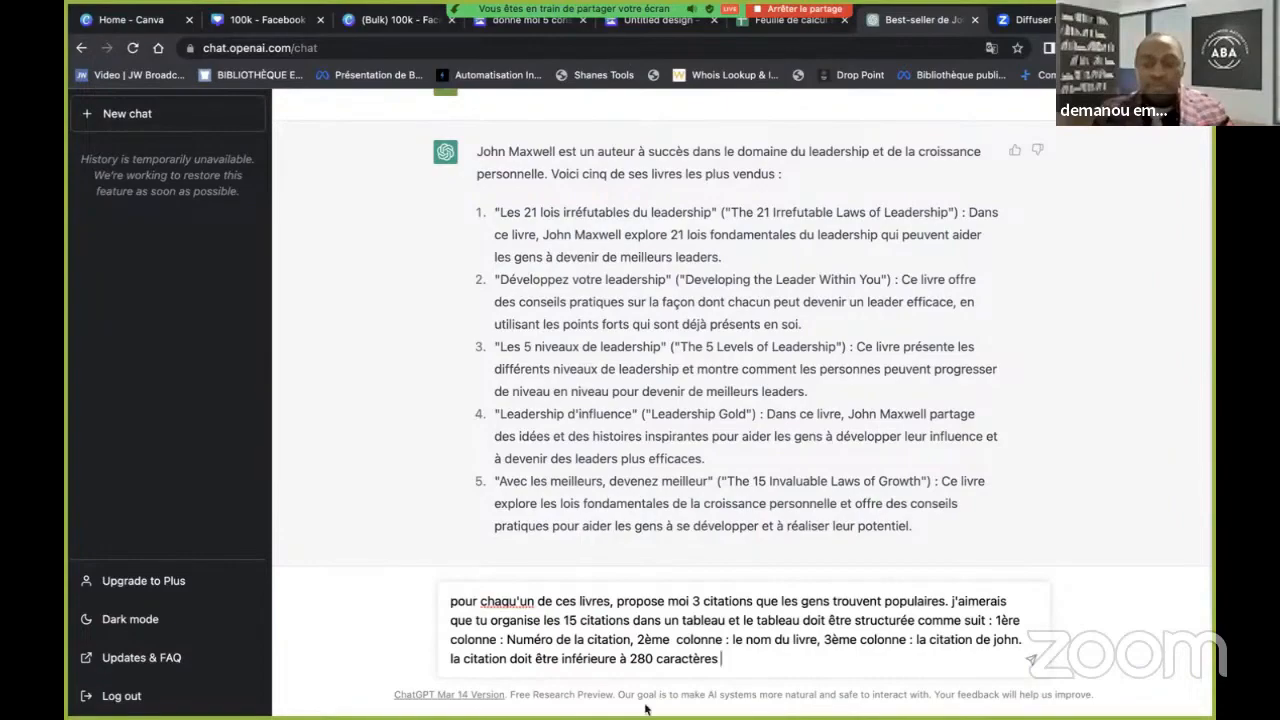
key("BackSpace")
type(". ")
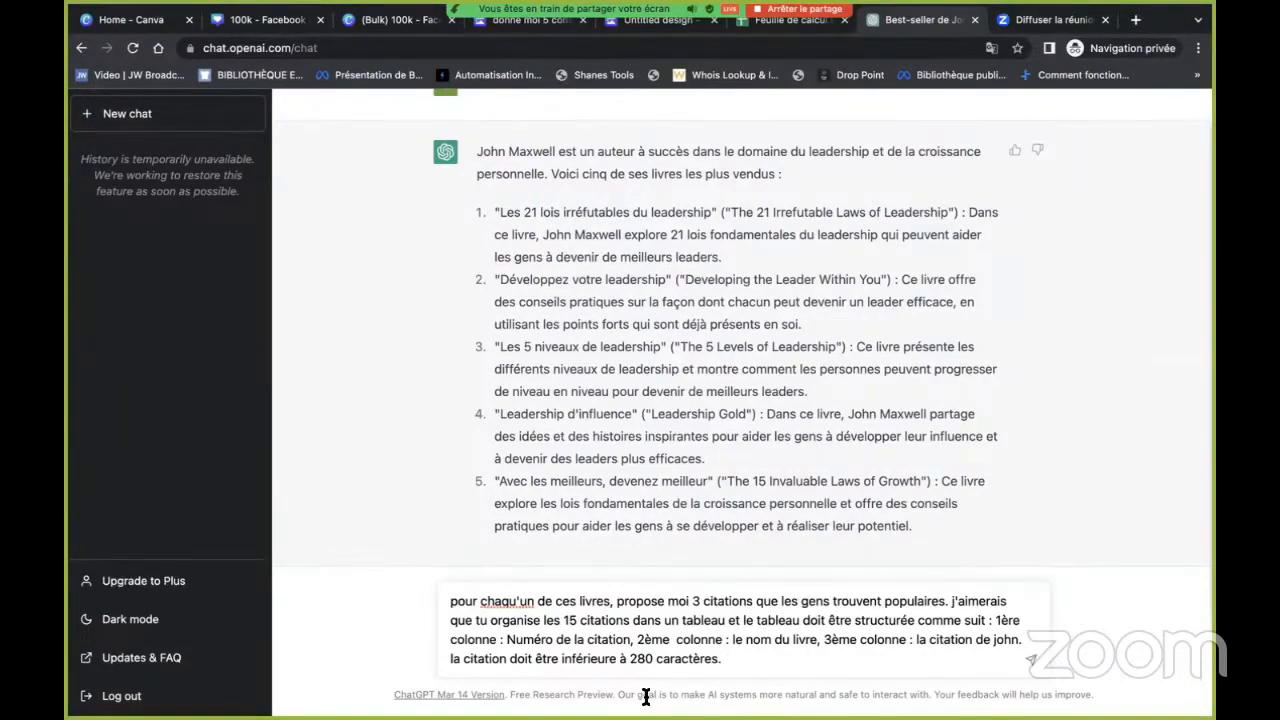
type("fais")
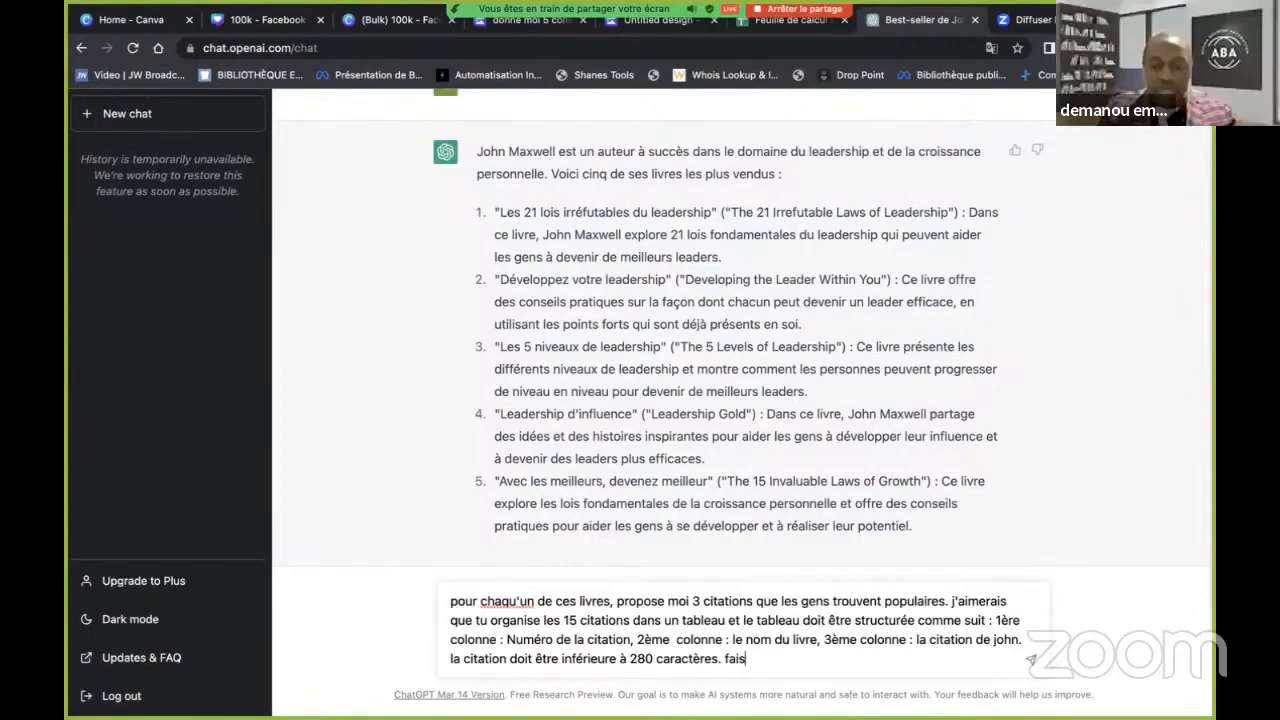
type(" moi savoir que tu as compris la consigne")
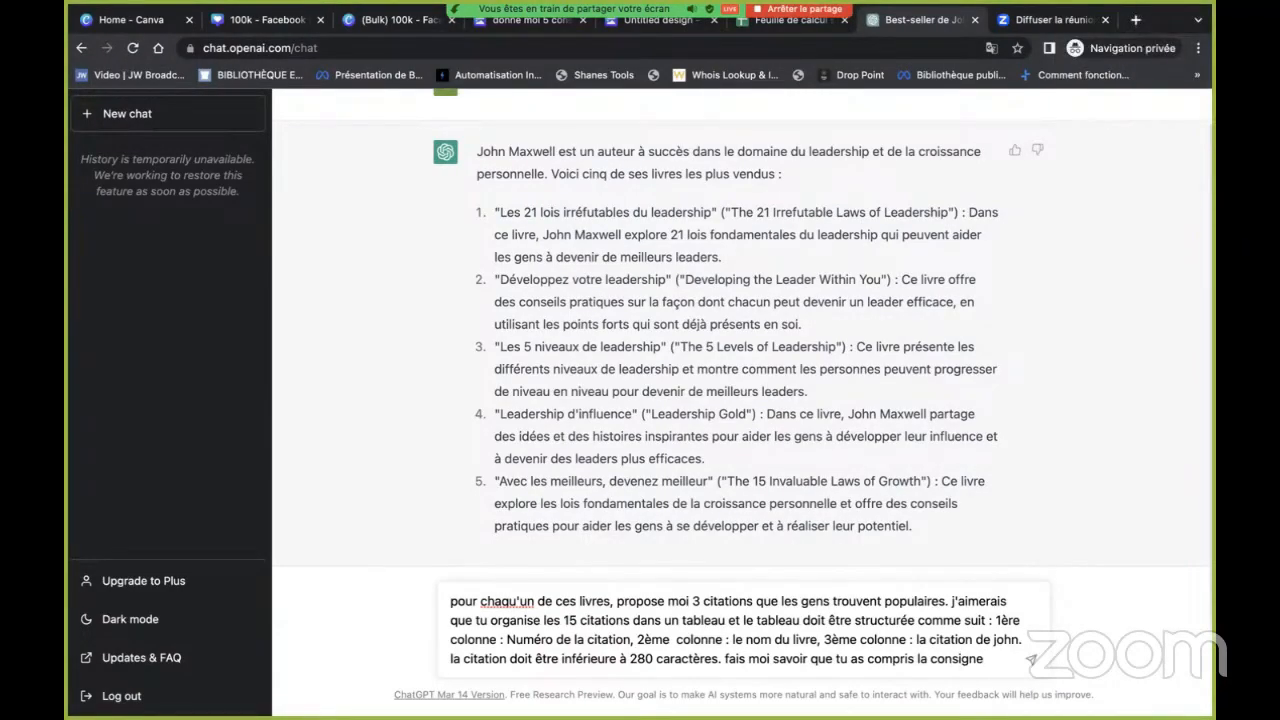
key("Return")
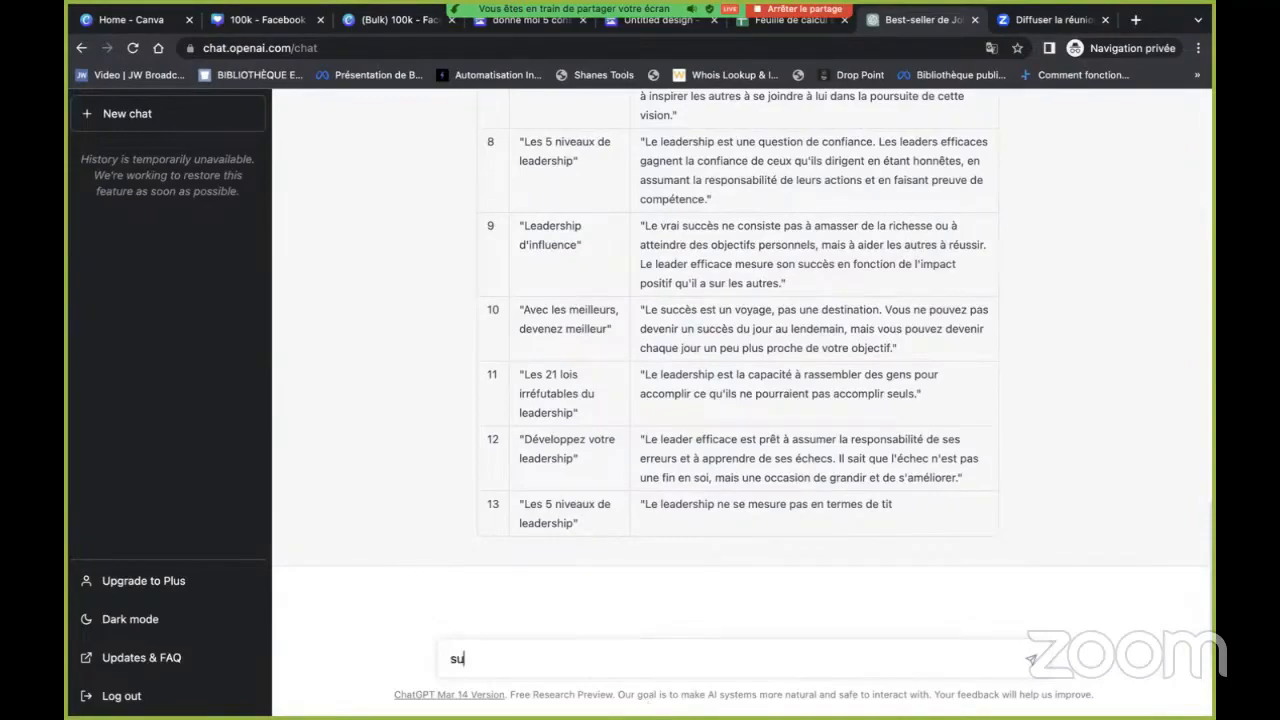
Prompt ChatGPT to continue the quote table, look back over it and switch to the other browser window with Canva
type("te")
scroll(929, 219, "up", 3)
key("ctrl+Left")
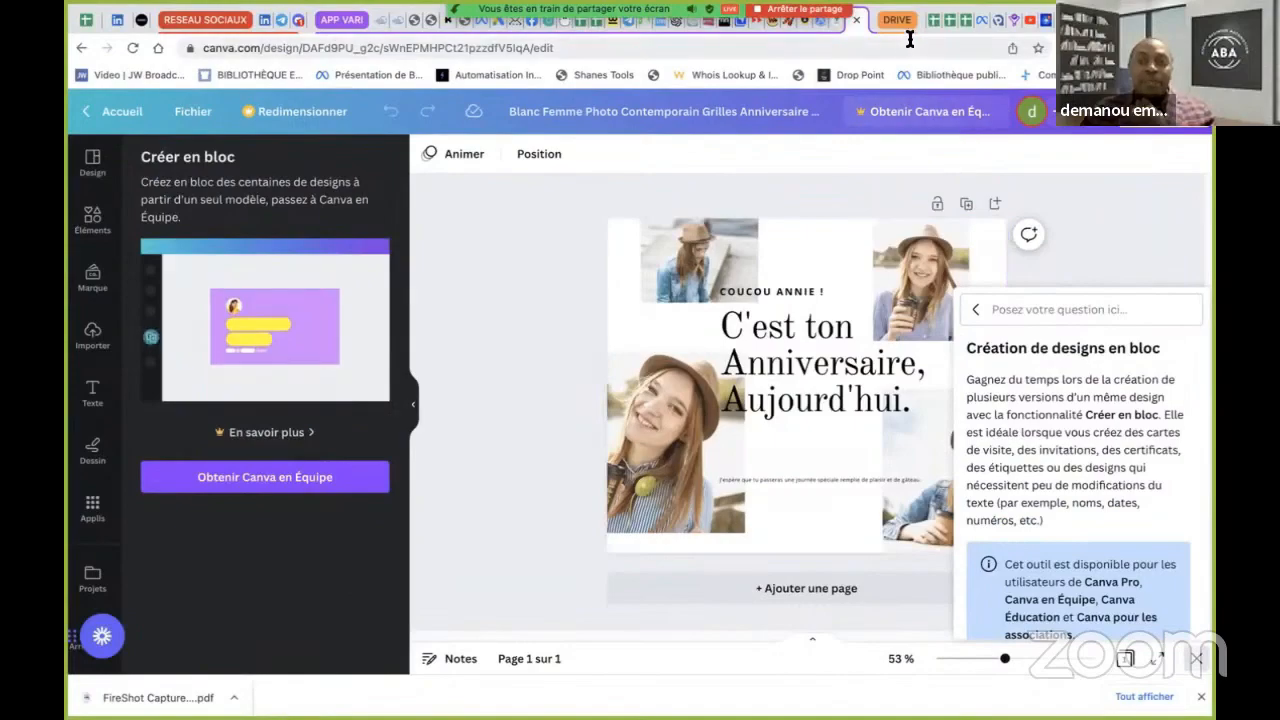